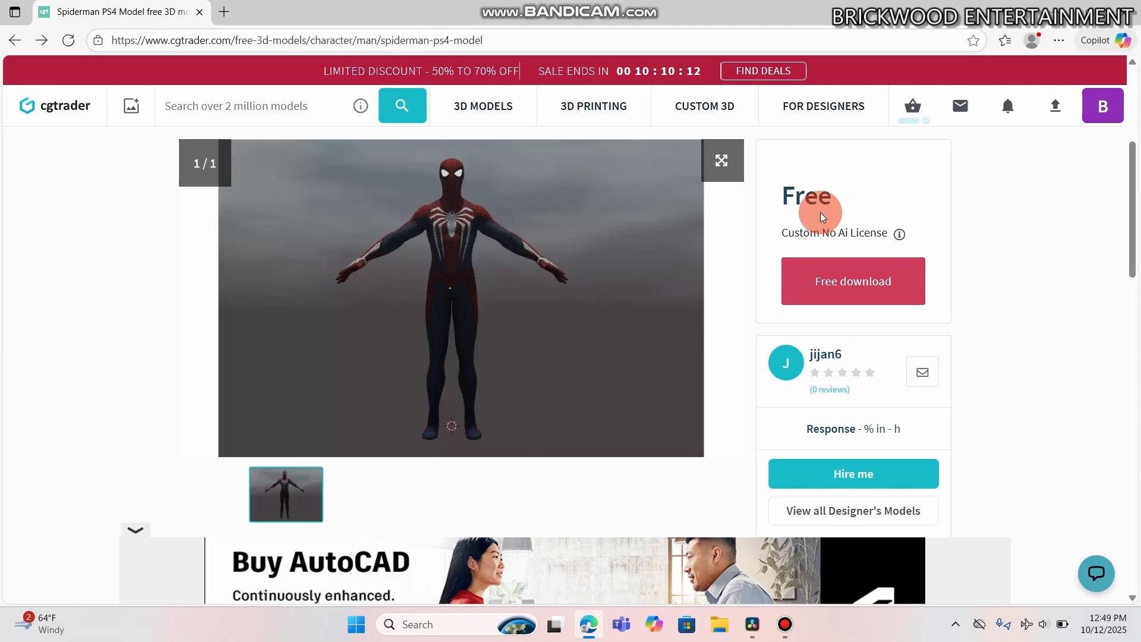
Step: Examine the Spider-Man character preview from several angles and the accepted file formats for uploading a character
mouse_move(872, 228)
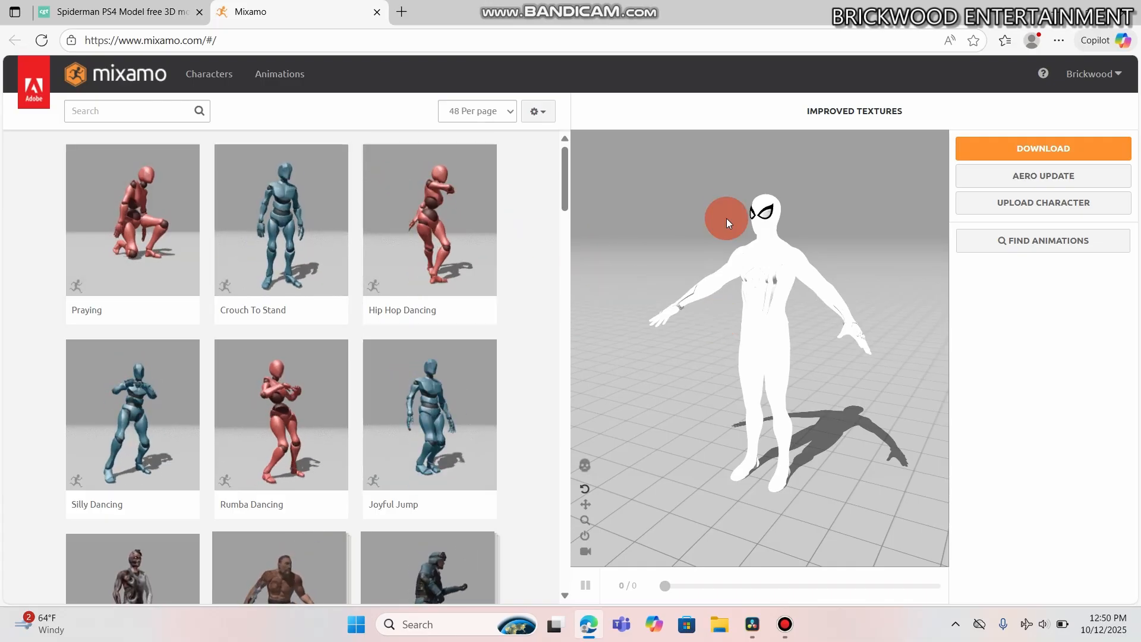
mouse_move(740, 220)
left_mouse_down()
mouse_move(840, 240)
mouse_move(868, 232)
mouse_move(786, 209)
mouse_move(753, 216)
left_mouse_up()
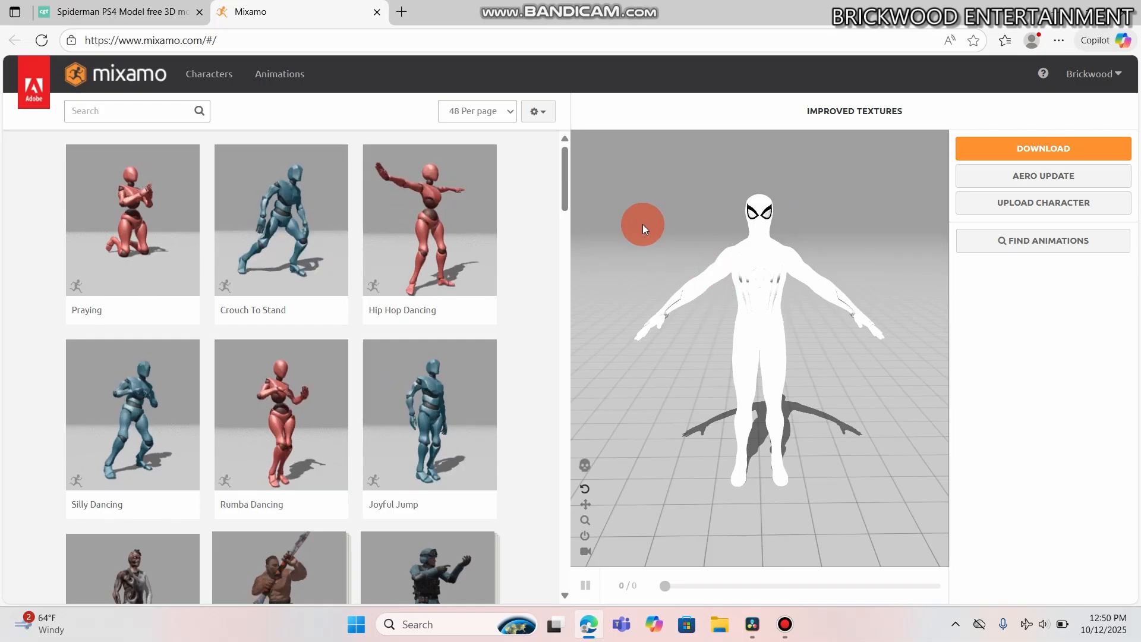
mouse_move(680, 230)
left_mouse_down()
mouse_move(873, 233)
mouse_move(663, 229)
left_mouse_up()
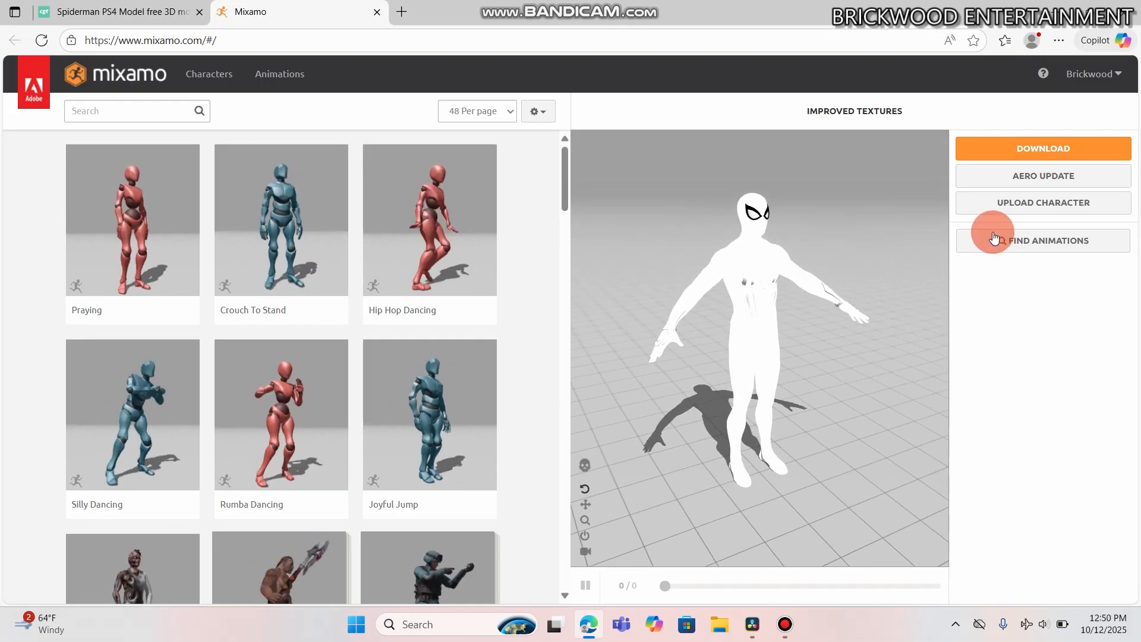
left_click(994, 204)
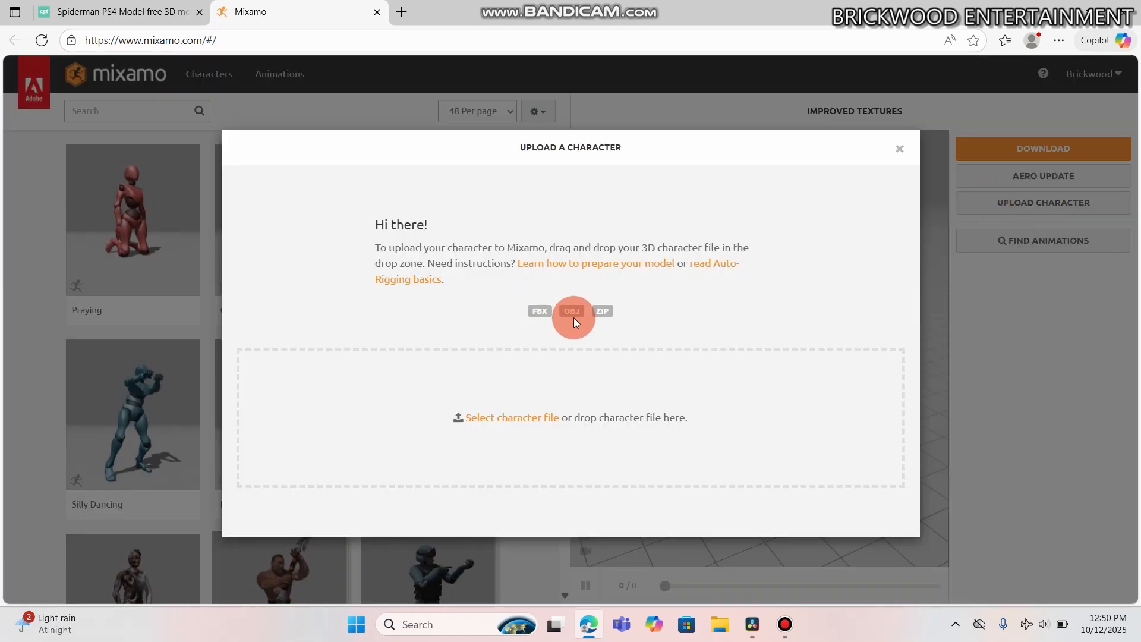
left_click(898, 150)
left_click_drag(739, 288, 740, 226)
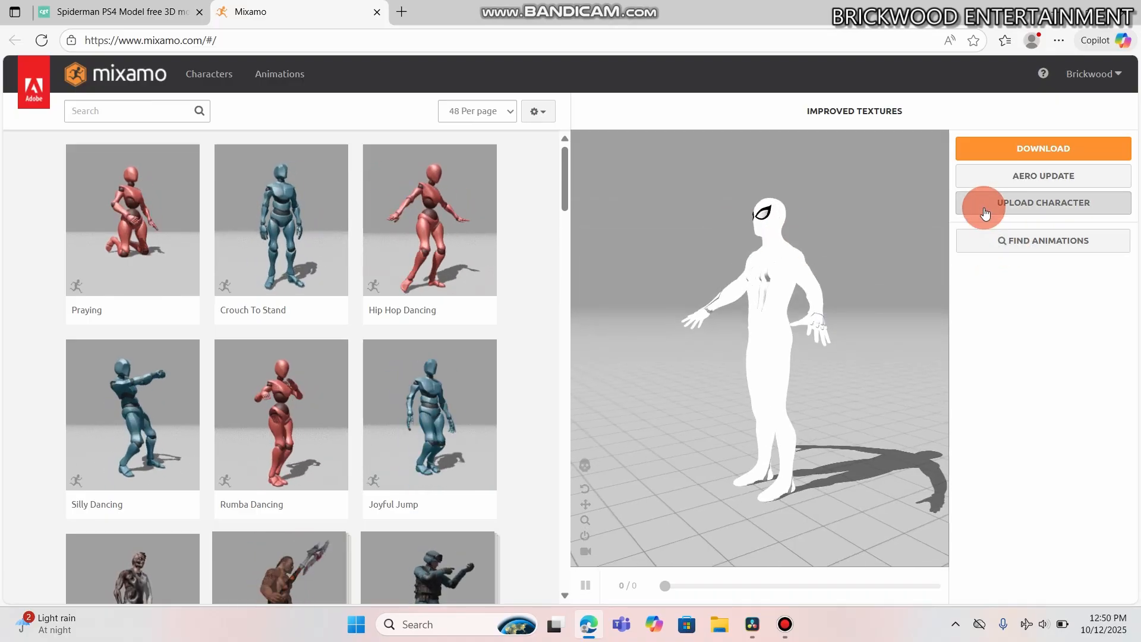
Step: Review the character's download settings, keeping the FBX Binary format and T-pose
left_click(990, 151)
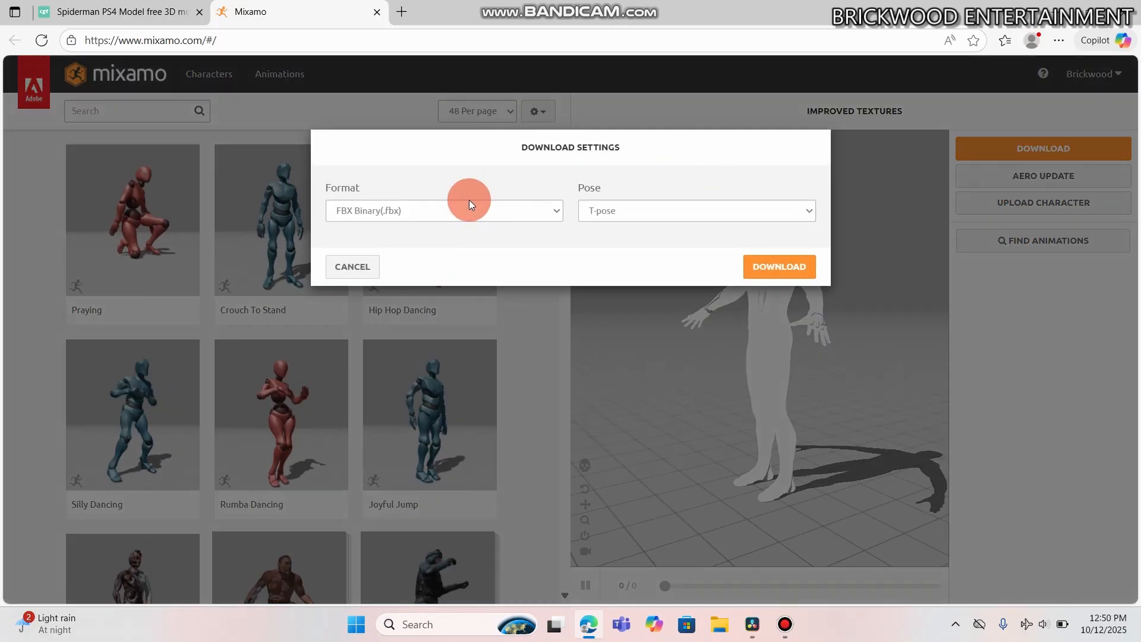
left_click(468, 205)
left_click(449, 182)
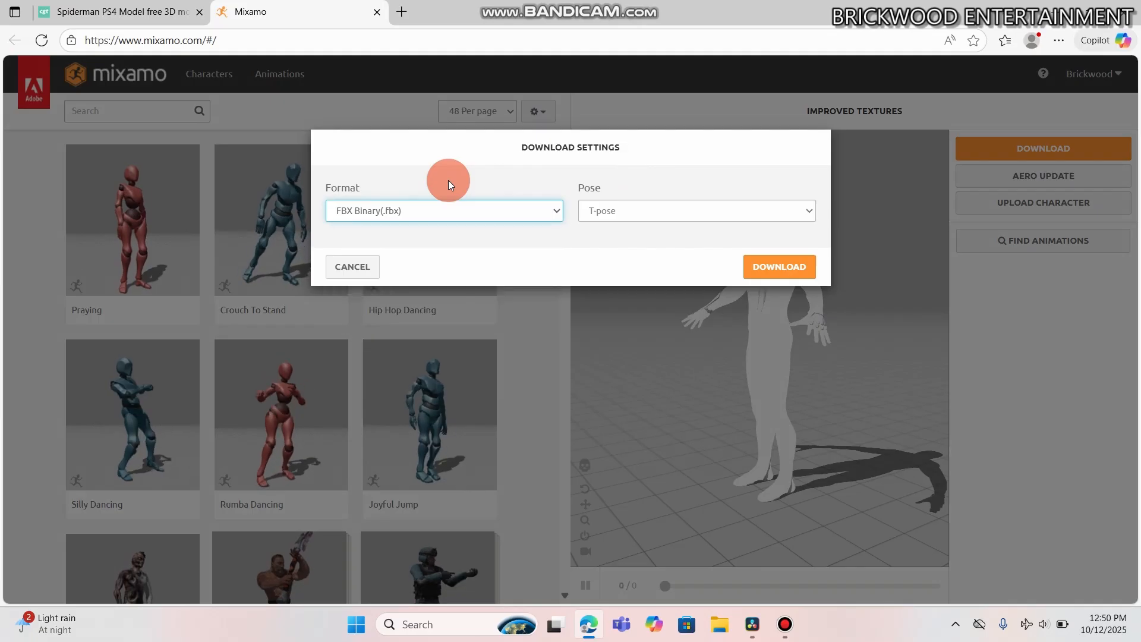
left_click(666, 206)
left_click(705, 216)
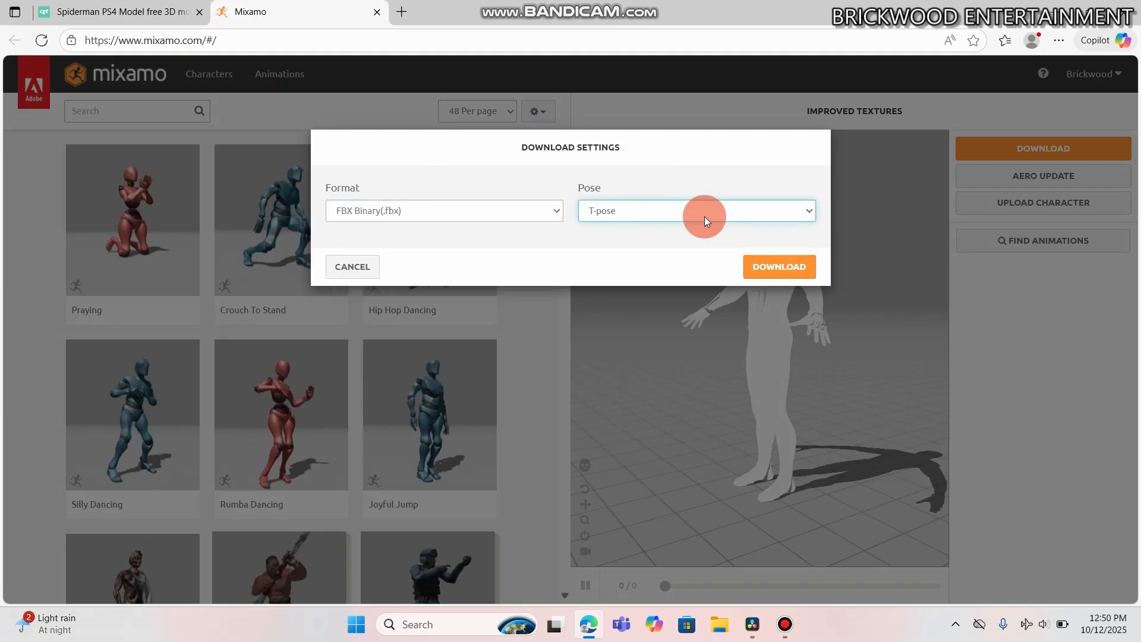
left_click(907, 234)
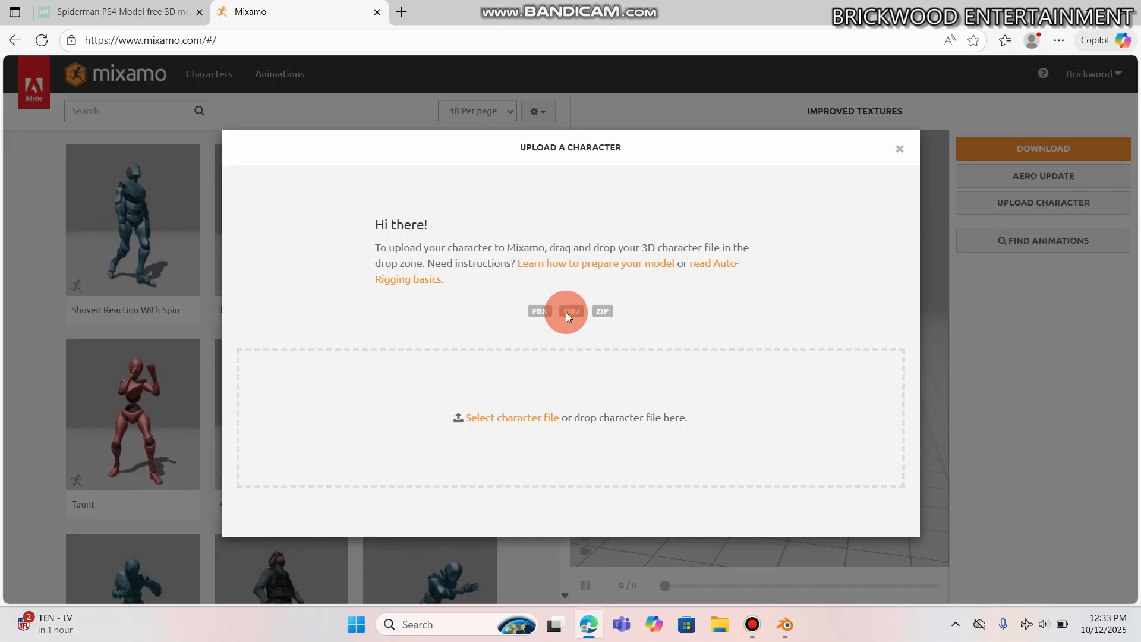
Step: Inspect the character from the side, then revisit the upload formats and download settings without downloading
left_click(900, 153)
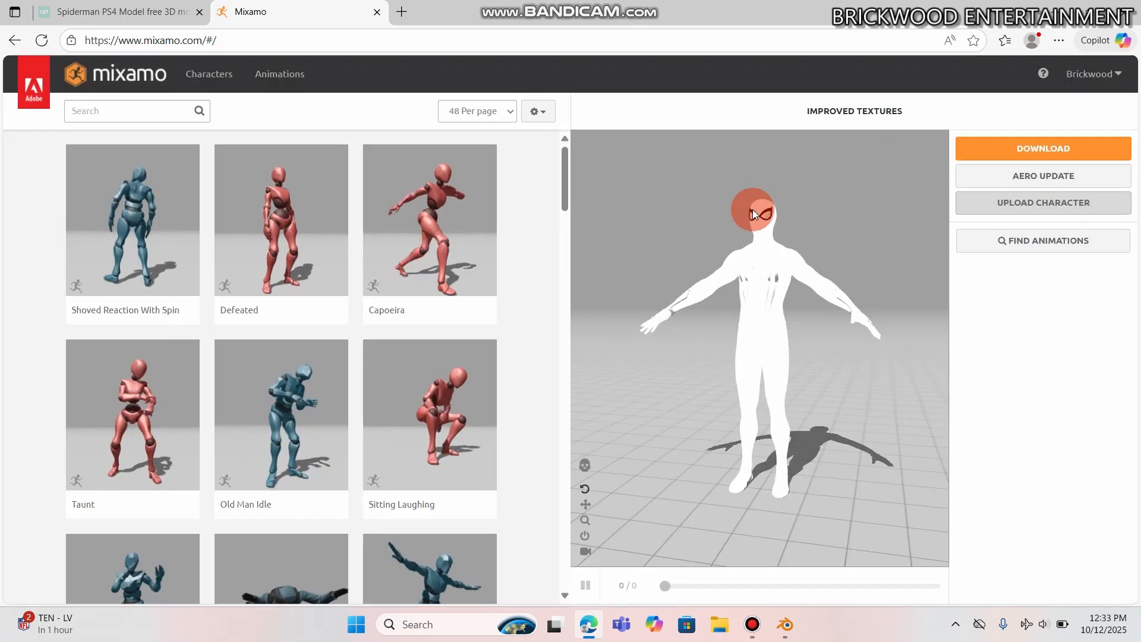
left_click_drag(810, 221, 856, 216)
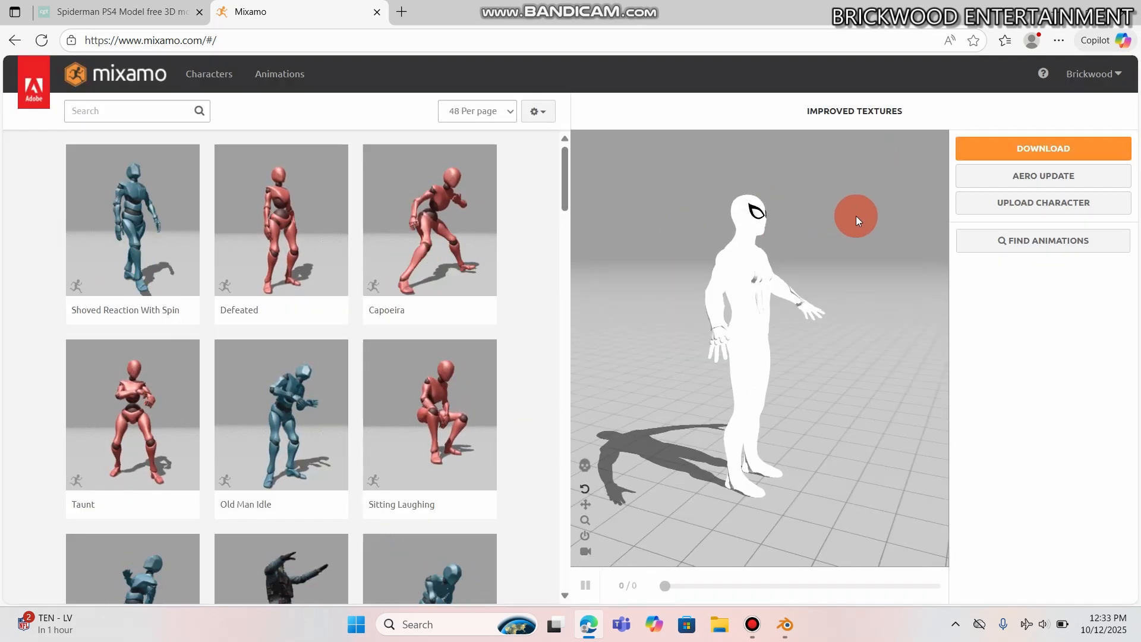
left_click(1046, 216)
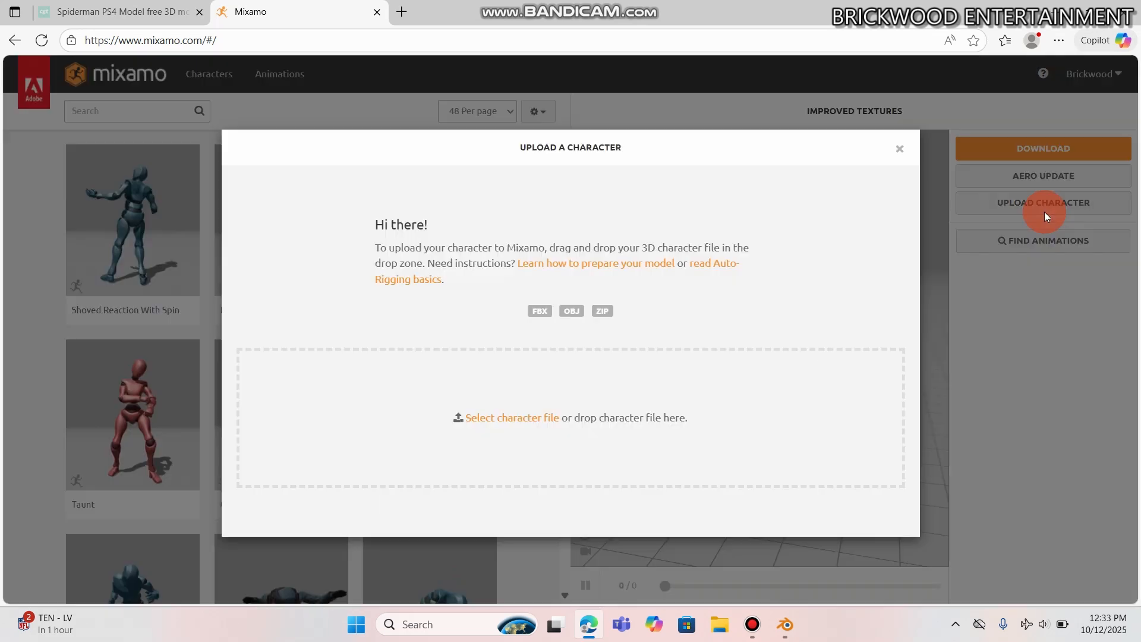
left_click(898, 149)
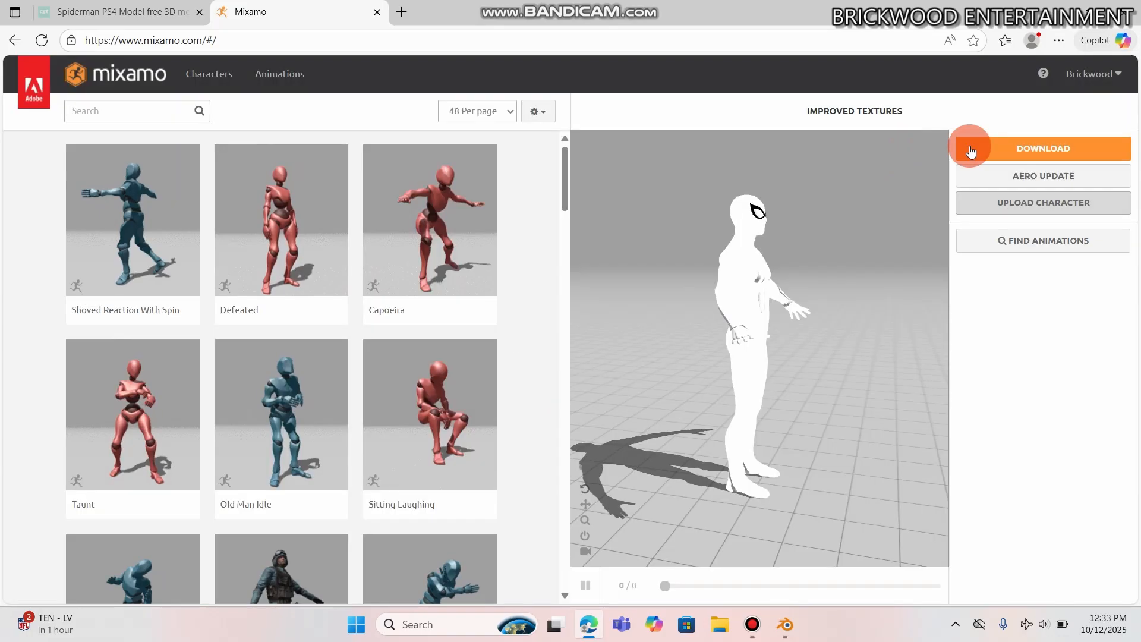
left_click(970, 151)
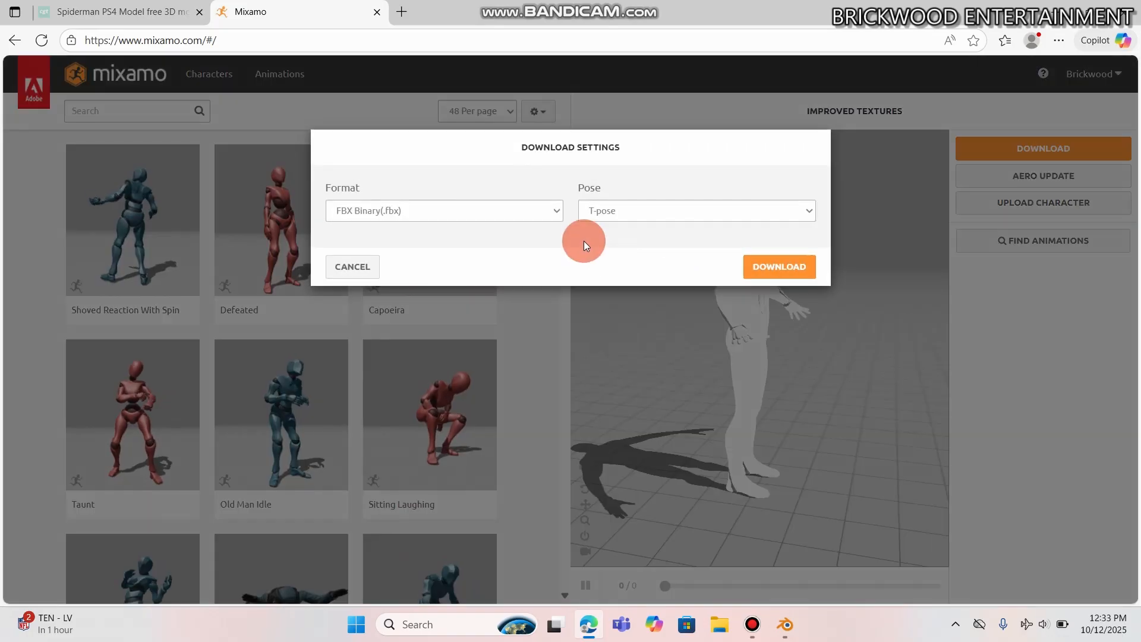
left_click(344, 269)
Step: Switch to Blender, search the Downloads folder for "spider" and import Spiderman.fbx
left_click_drag(961, 244, 1050, 9)
left_click(1050, 9)
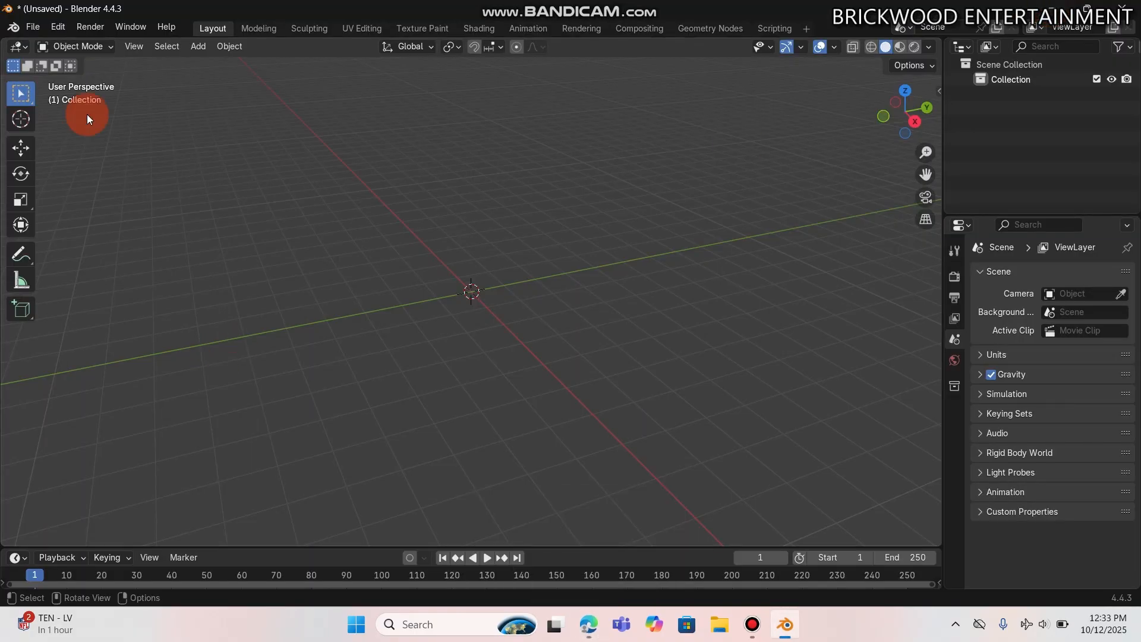
left_click(33, 30)
mouse_move(78, 233)
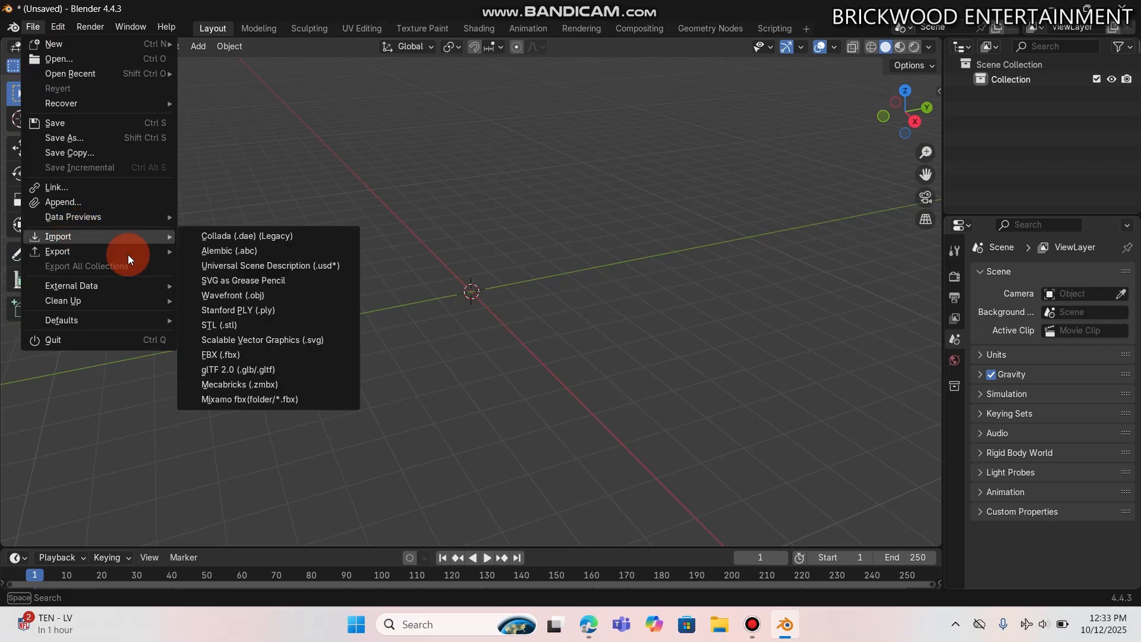
left_click(234, 354)
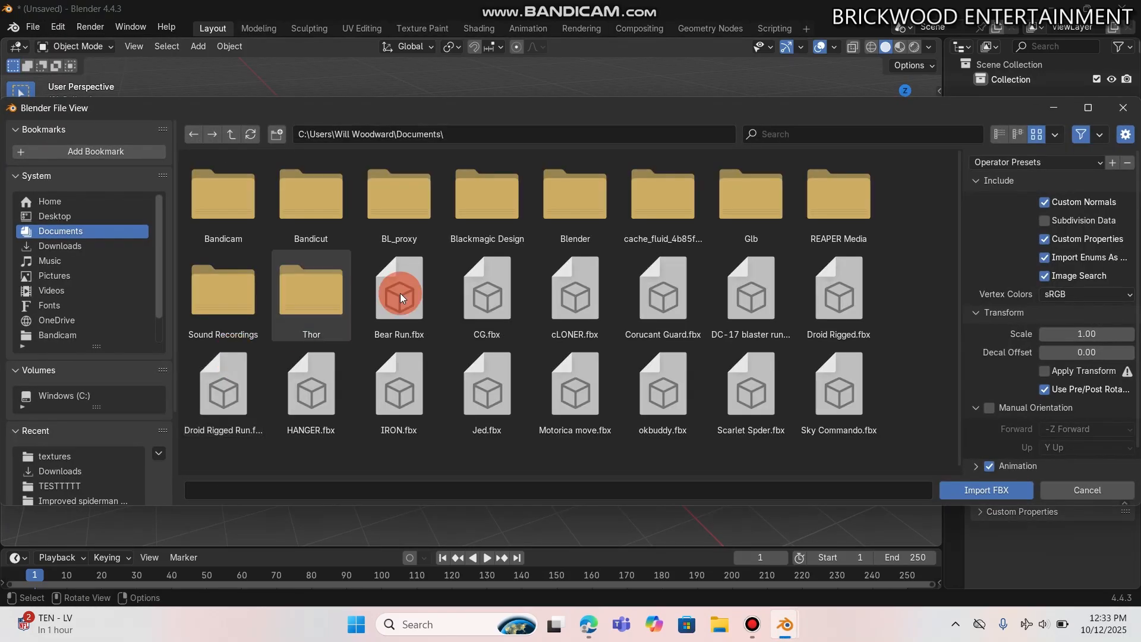
left_click(50, 247)
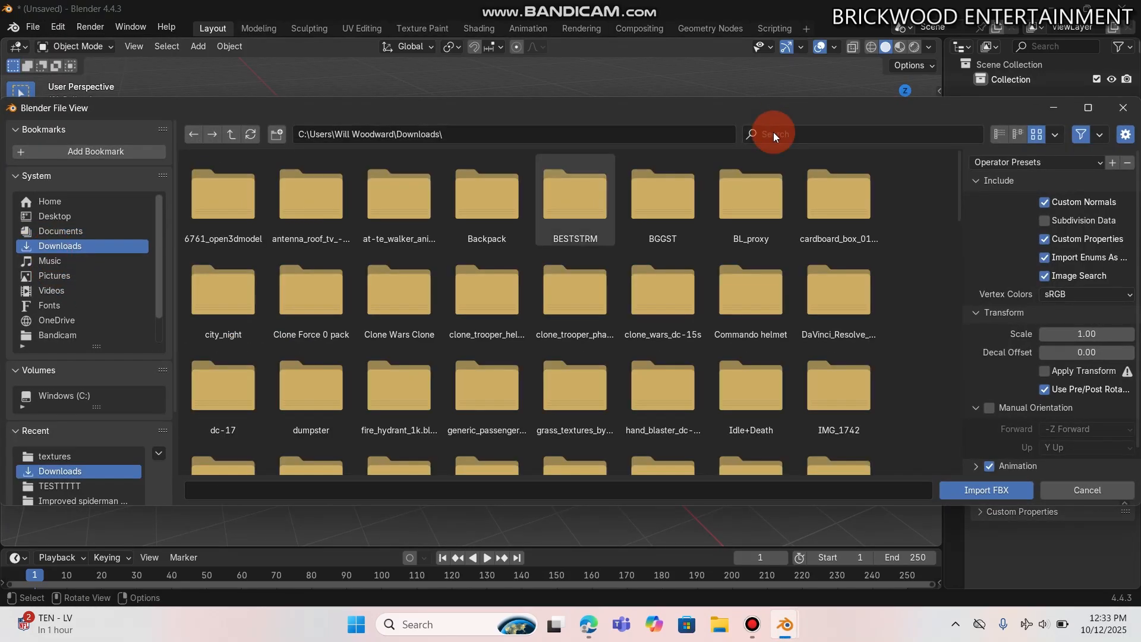
left_click(774, 133)
type("spider")
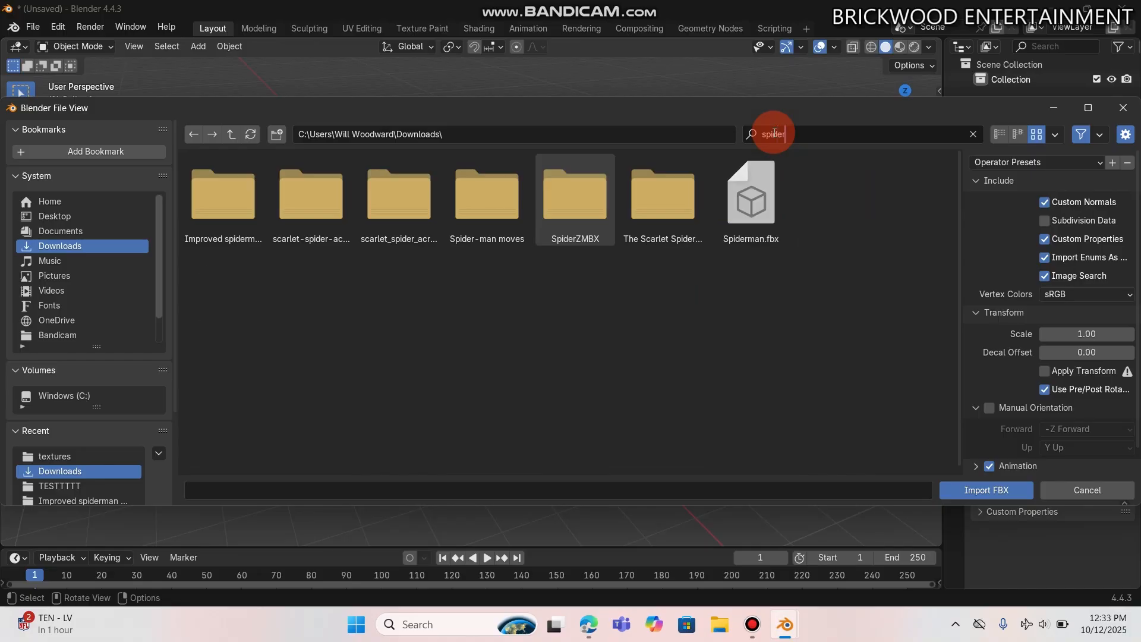
left_click(750, 202)
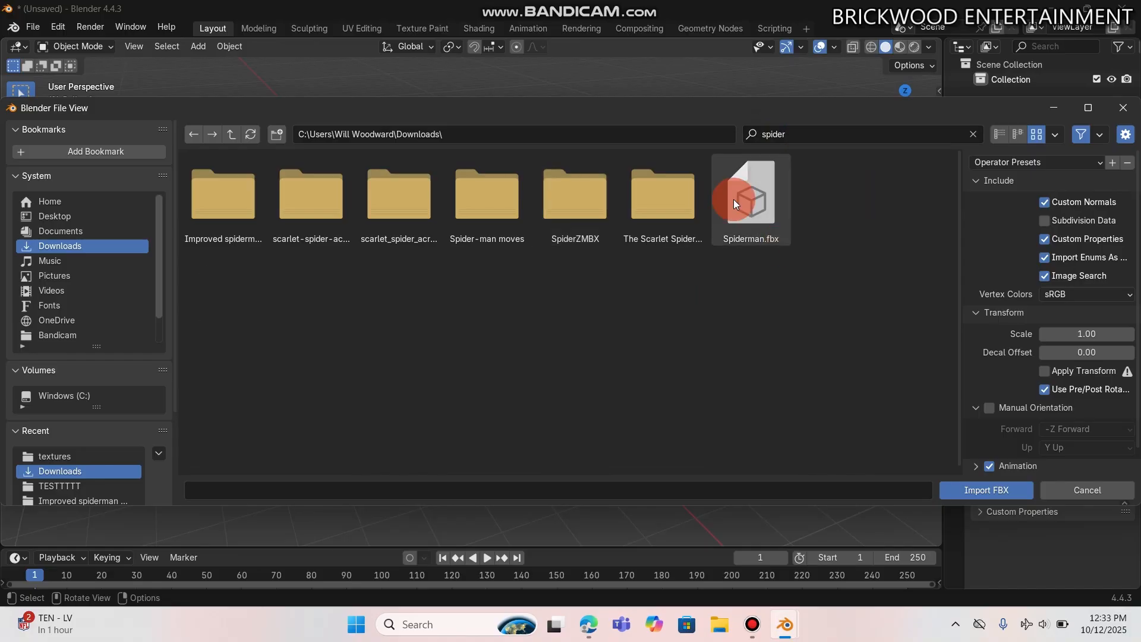
left_click(991, 490)
left_click(848, 157)
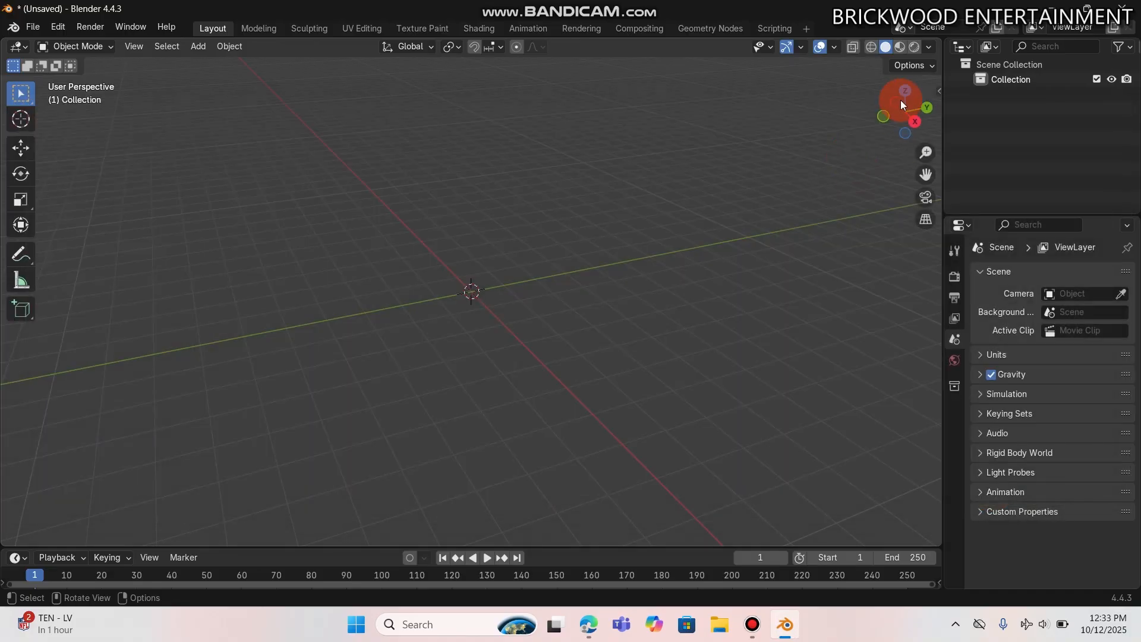
Step: Set the render engine to Cycles with the imported character shown in front view
mouse_move(886, 119)
left_mouse_down()
mouse_move(838, 126)
mouse_move(917, 113)
mouse_move(893, 116)
left_mouse_up()
left_click(890, 116)
left_click_drag(926, 156, 930, 179)
left_click(961, 275)
left_click(1060, 280)
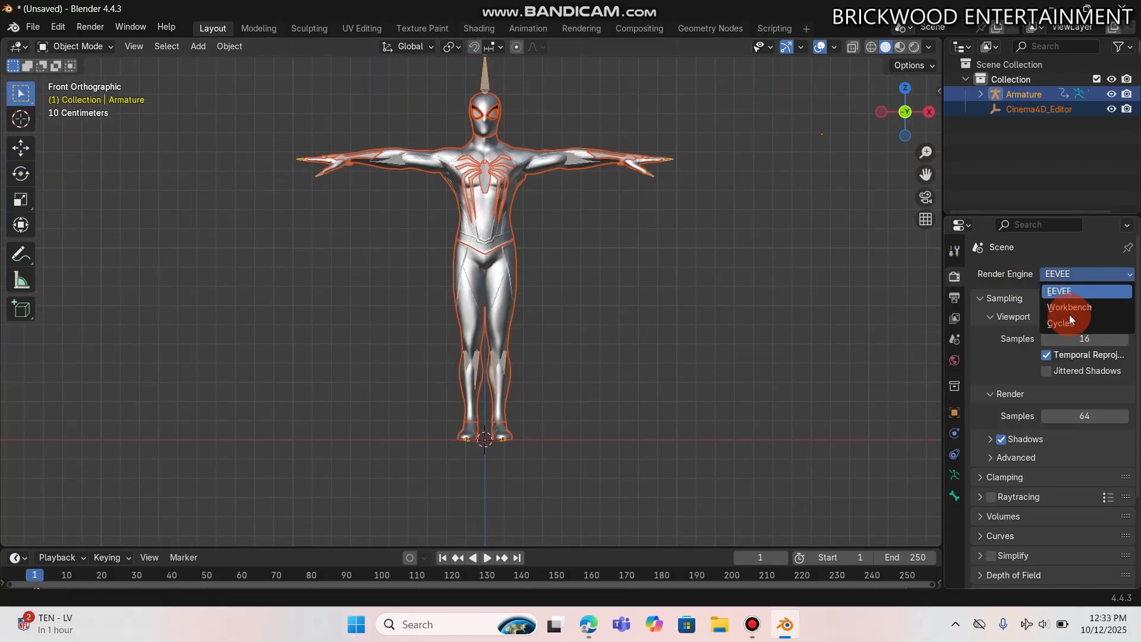
left_click(1069, 324)
left_click_drag(928, 169, 943, 217)
Step: Add a sun light to the scene
left_click(195, 47)
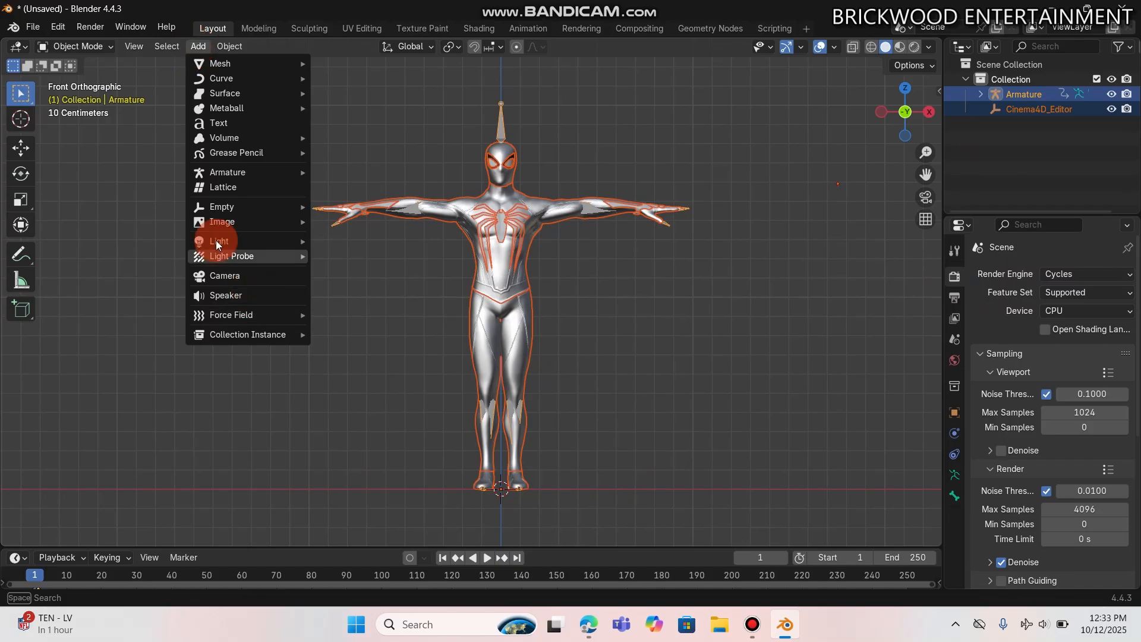
mouse_move(217, 240)
left_click(351, 256)
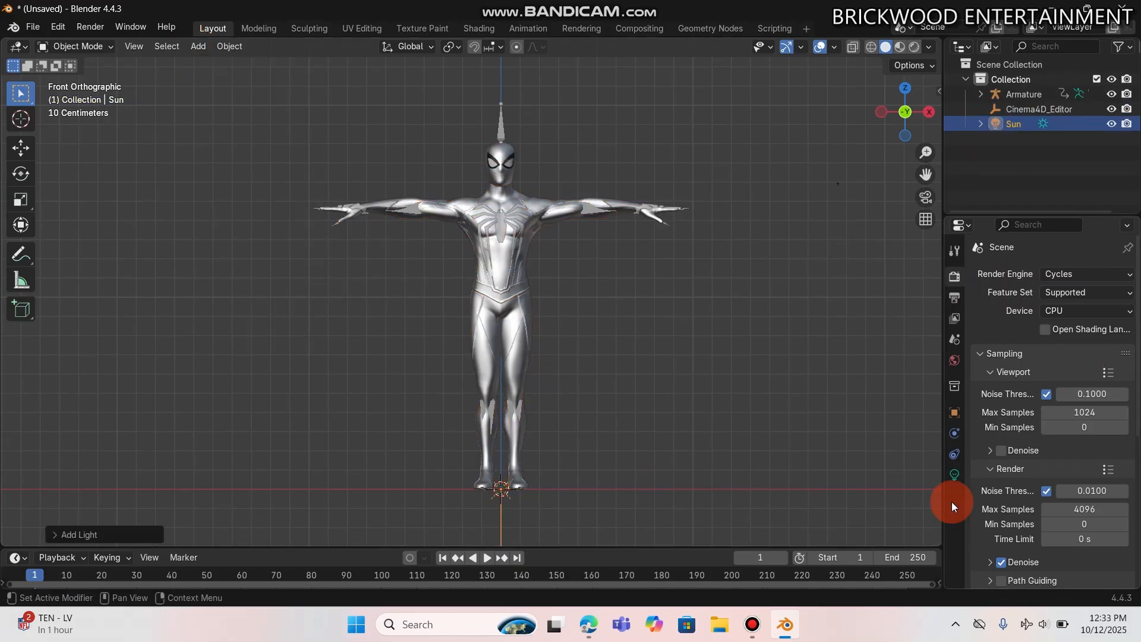
Step: Set the sun light's strength to 4.140 and its angle to 152°, checking the rendered preview
left_click(955, 475)
left_click_drag(1068, 378, 912, 64)
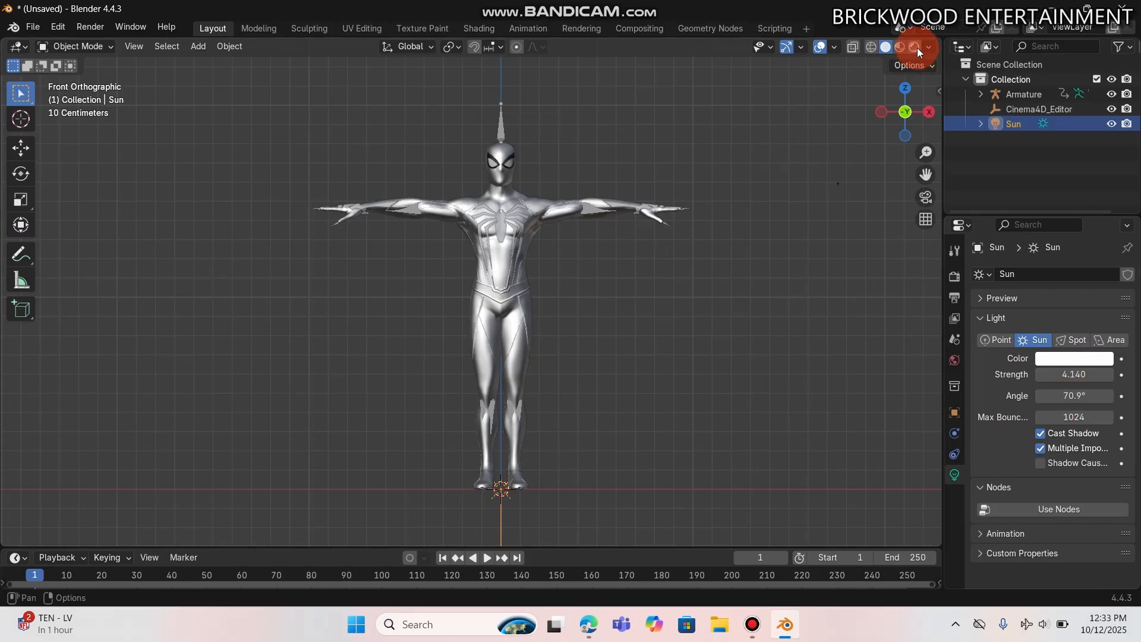
left_click(915, 47)
mouse_move(1075, 396)
left_mouse_down()
mouse_move(1091, 396)
mouse_move(881, 31)
mouse_move(865, 46)
left_mouse_up()
left_click(866, 47)
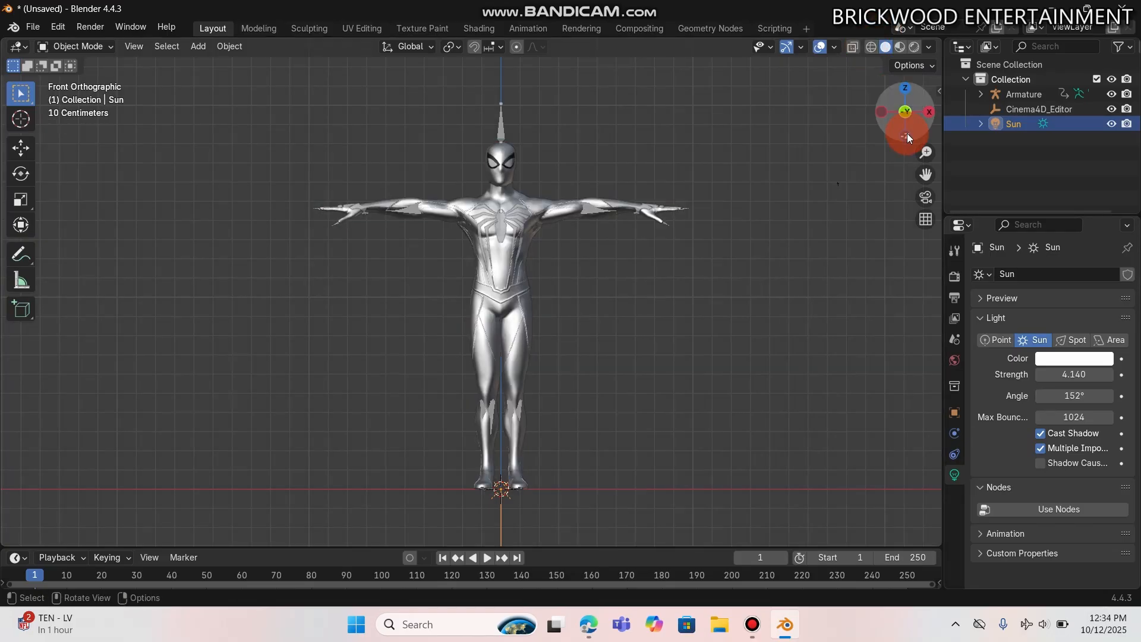
Step: Set the solid viewport shading to show the texture colors on the Spider-Man model
mouse_move(908, 136)
left_mouse_down()
mouse_move(905, 110)
mouse_move(908, 119)
left_mouse_up()
left_click_drag(929, 162, 930, 132)
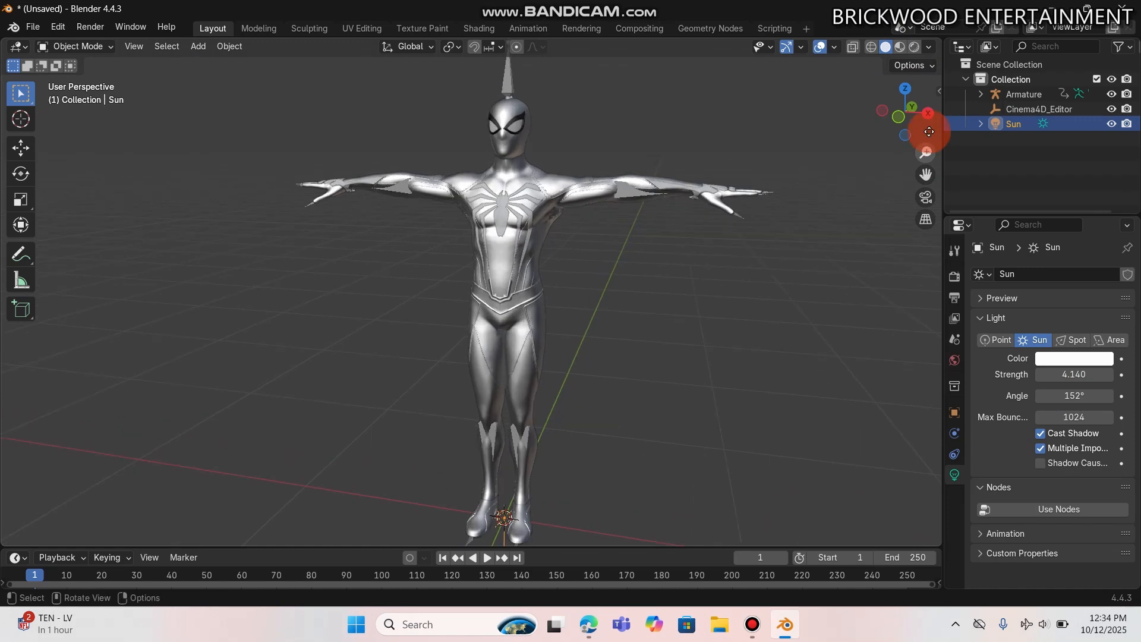
left_click(929, 48)
left_click(986, 287)
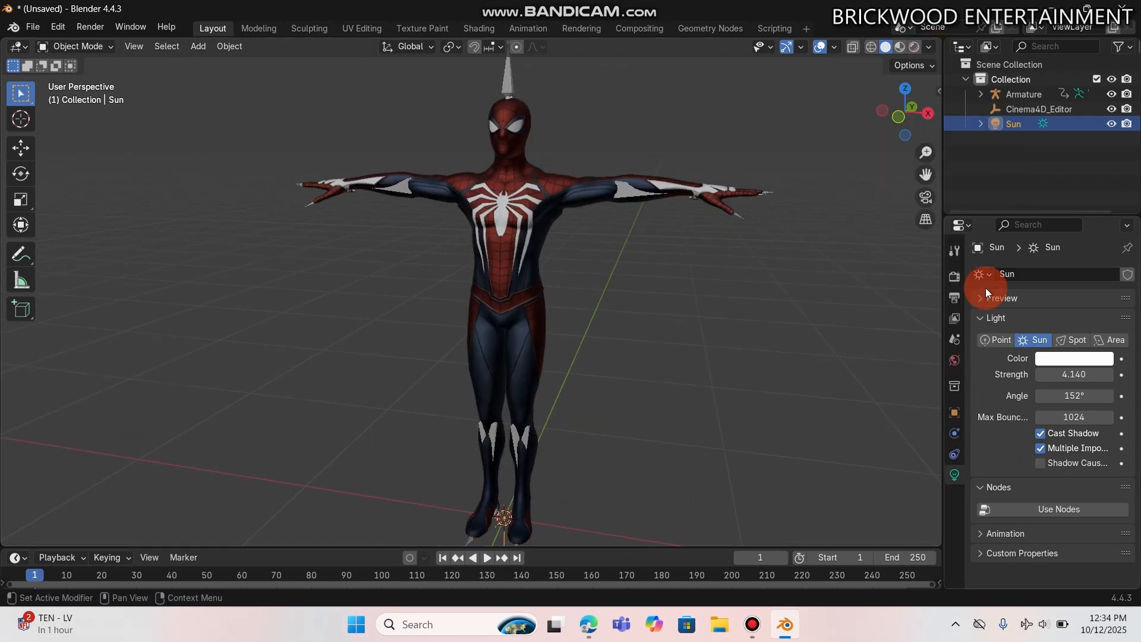
left_click(462, 264)
Step: Turn the timeline area into a Shader Editor and enlarge it to about half the window height
left_click_drag(221, 547, 224, 488)
left_click(19, 501)
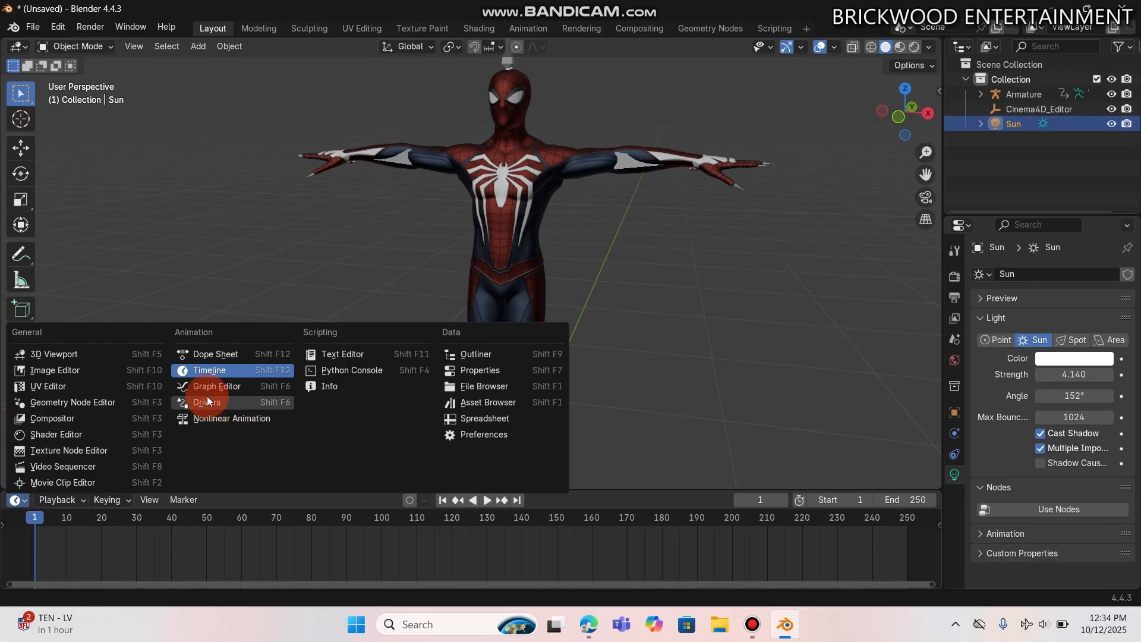
left_click(55, 434)
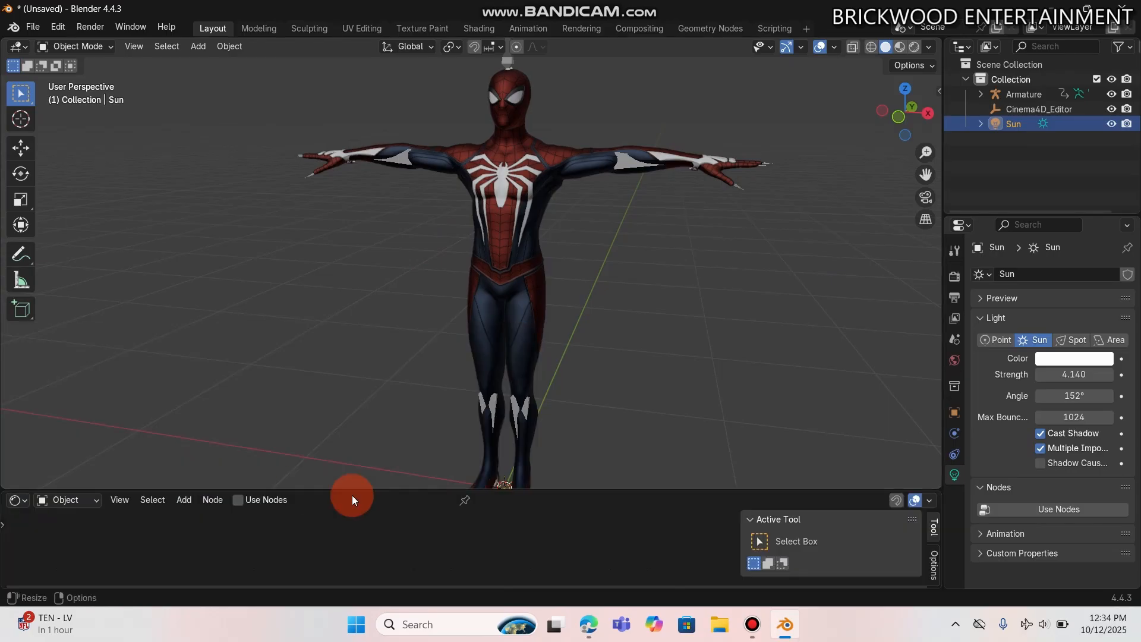
left_click_drag(385, 489, 402, 317)
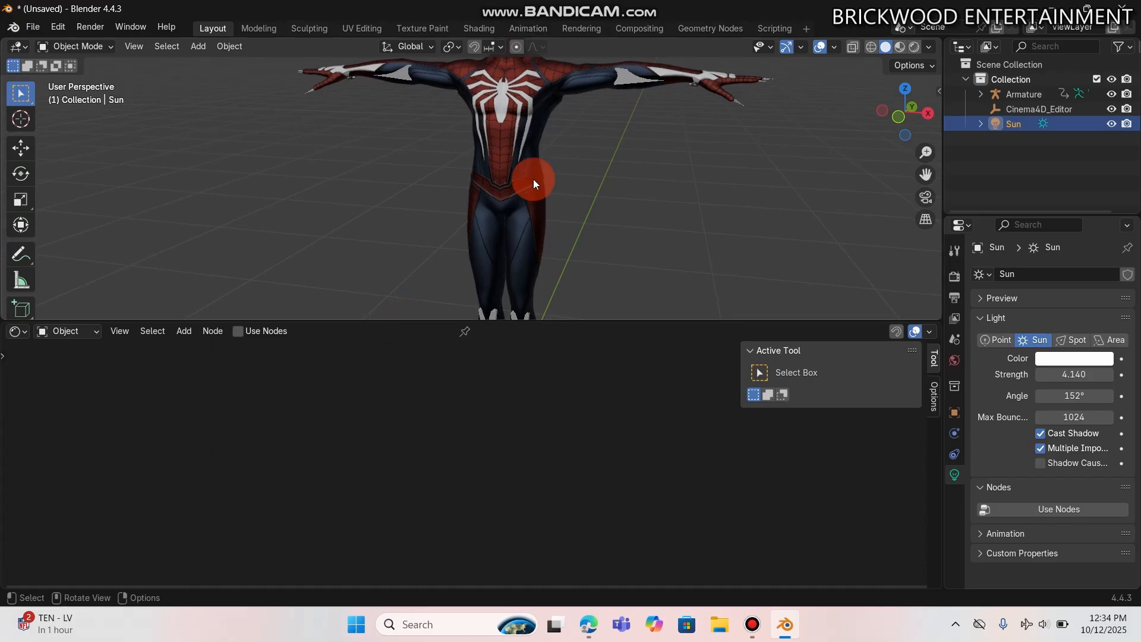
Step: Delete the normal map node from the upper body's material and hide the node editor's sidebar
left_click(532, 170)
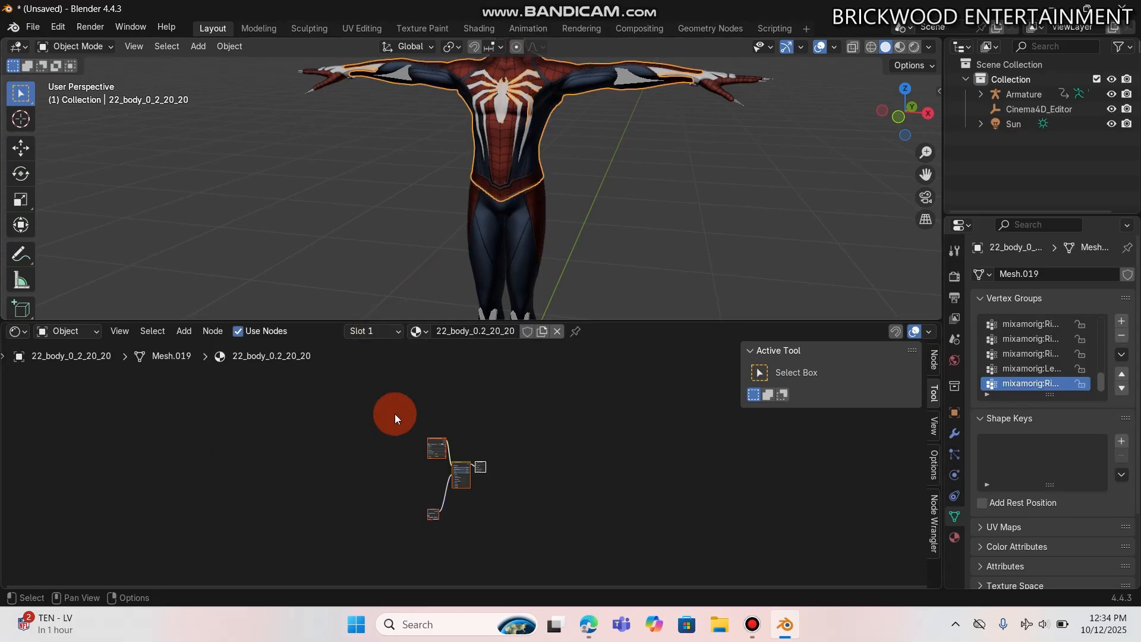
scroll(394, 414, "up", 4)
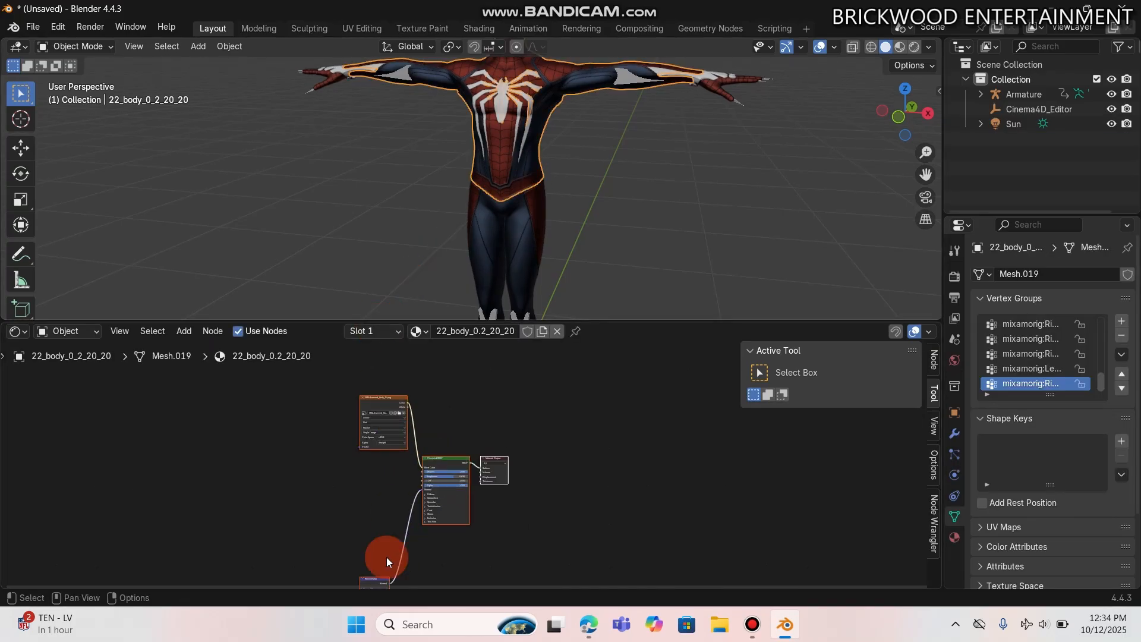
left_click(370, 579)
key("x")
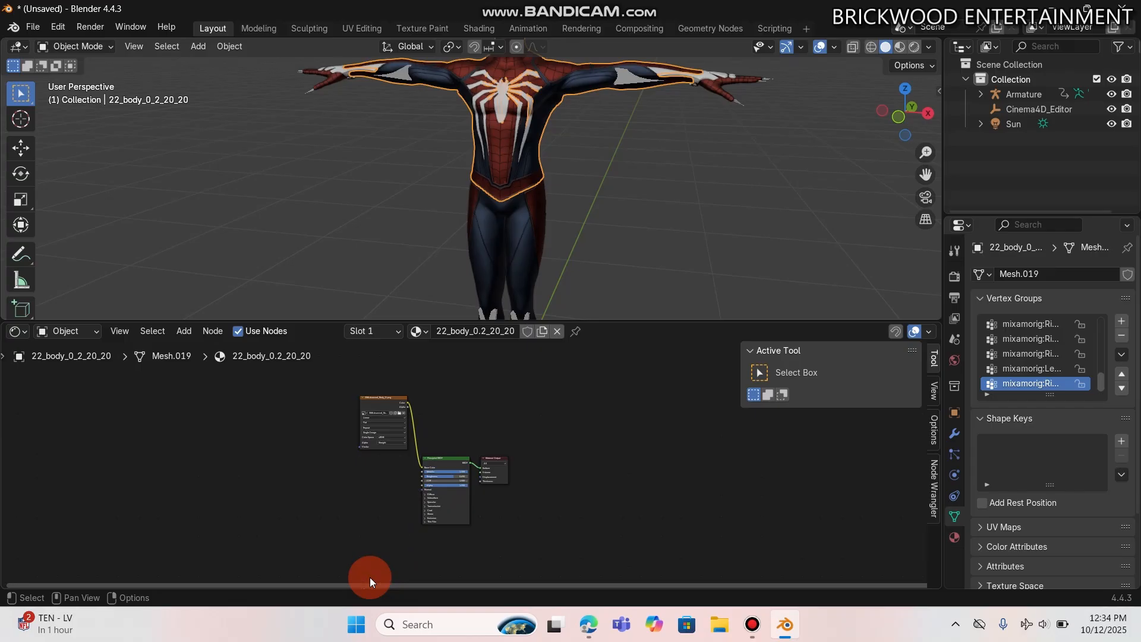
key("n")
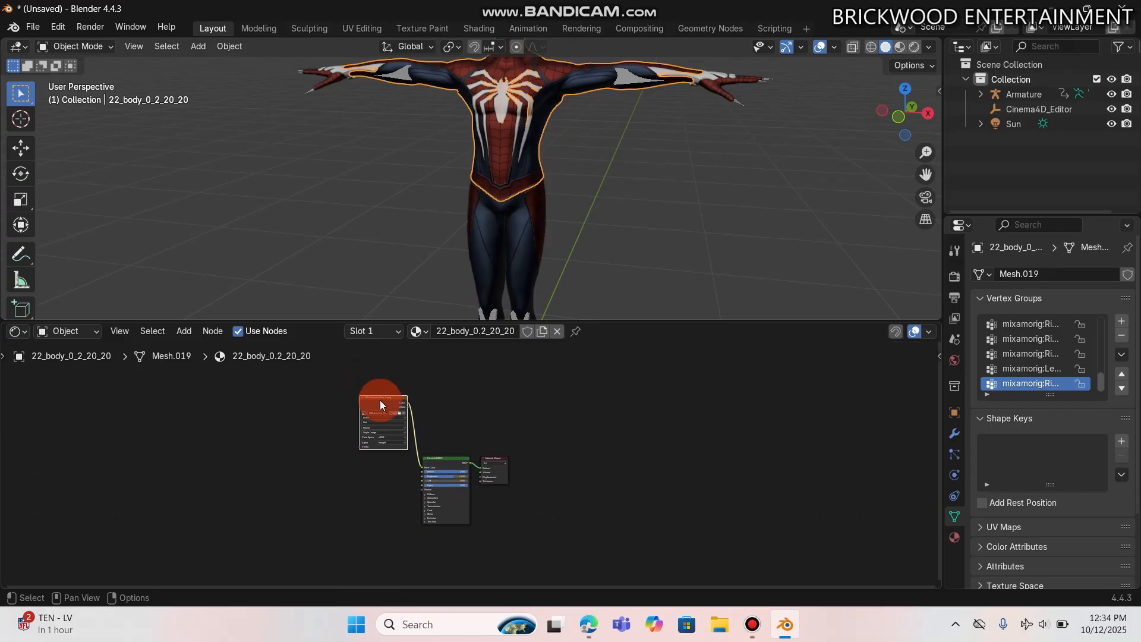
Step: Insert a Color Ramp node between the upper body's image texture and the Principled BSDF's base color
left_click_drag(380, 401, 303, 450)
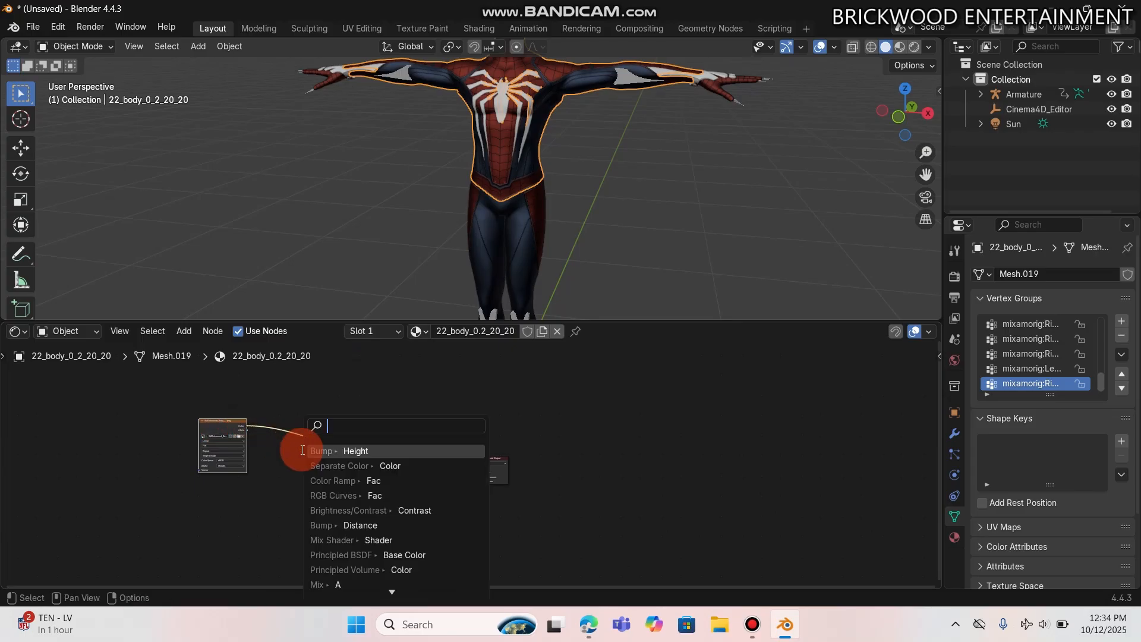
left_click(357, 480)
left_click(340, 455)
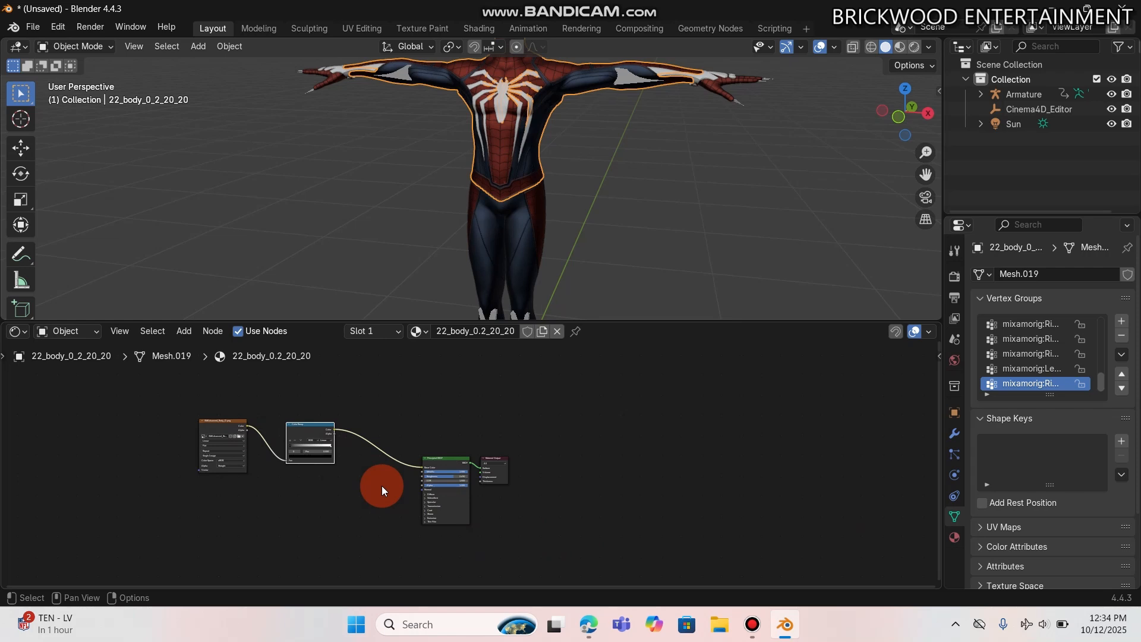
scroll(381, 486, "up", 3)
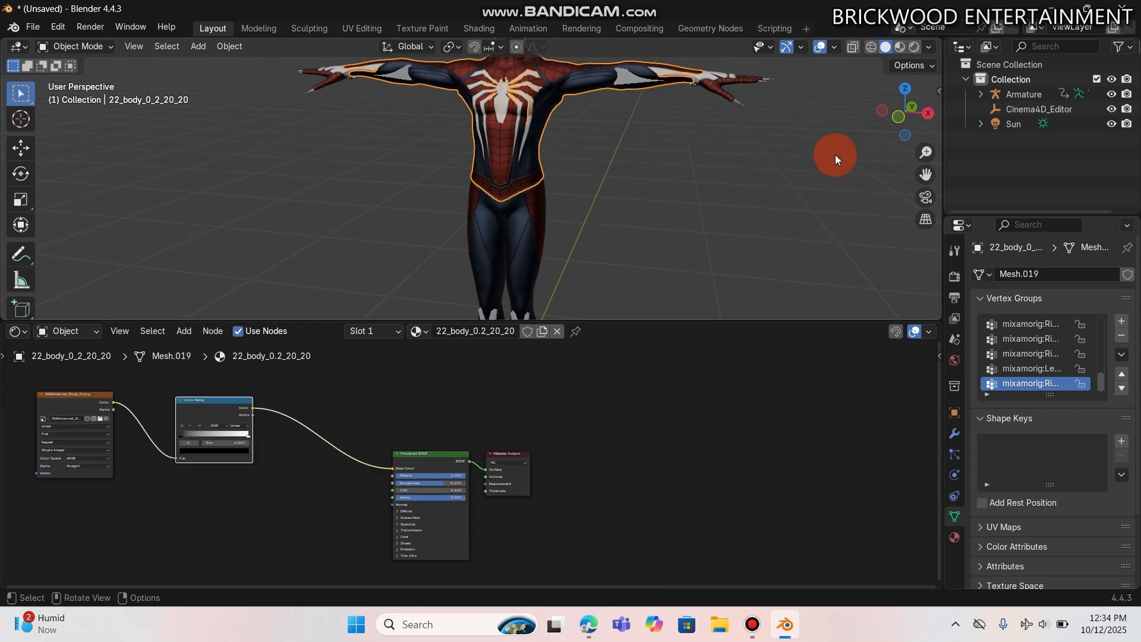
Step: Switch the viewport to rendered shading to preview the upper body's material around the chest emblem
left_click(914, 48)
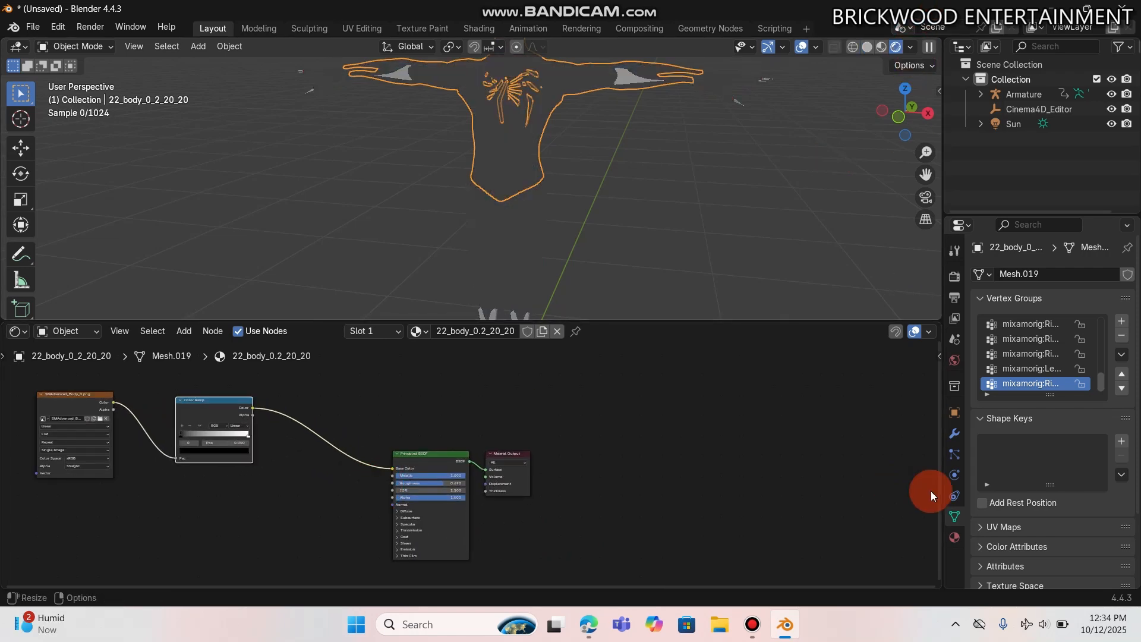
left_click_drag(935, 461, 916, 240)
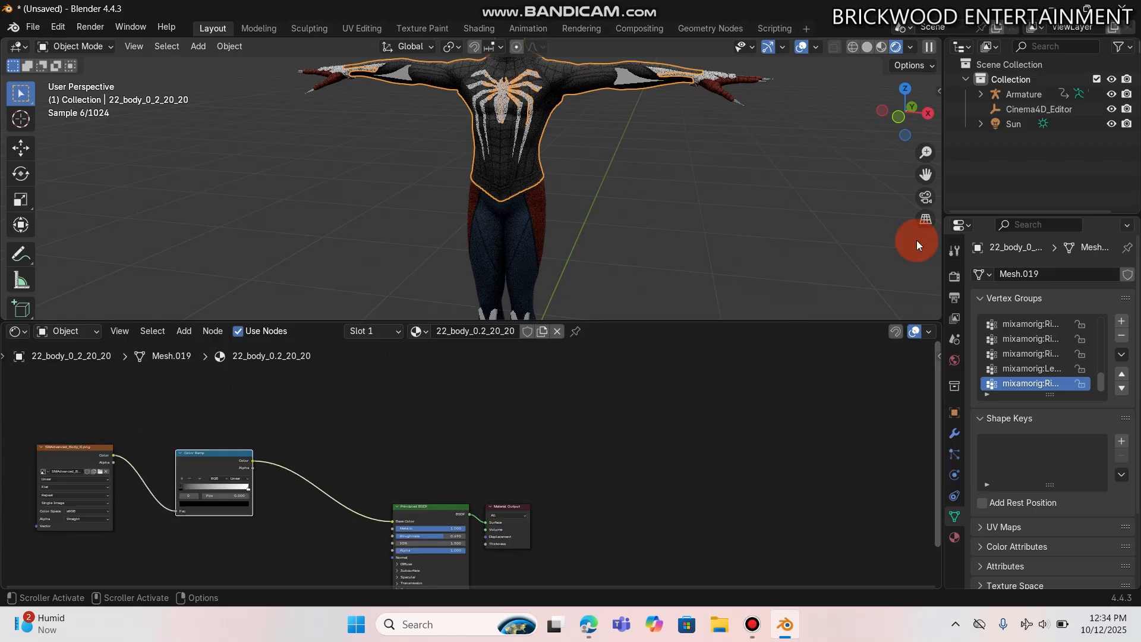
left_click_drag(923, 173, 936, 437)
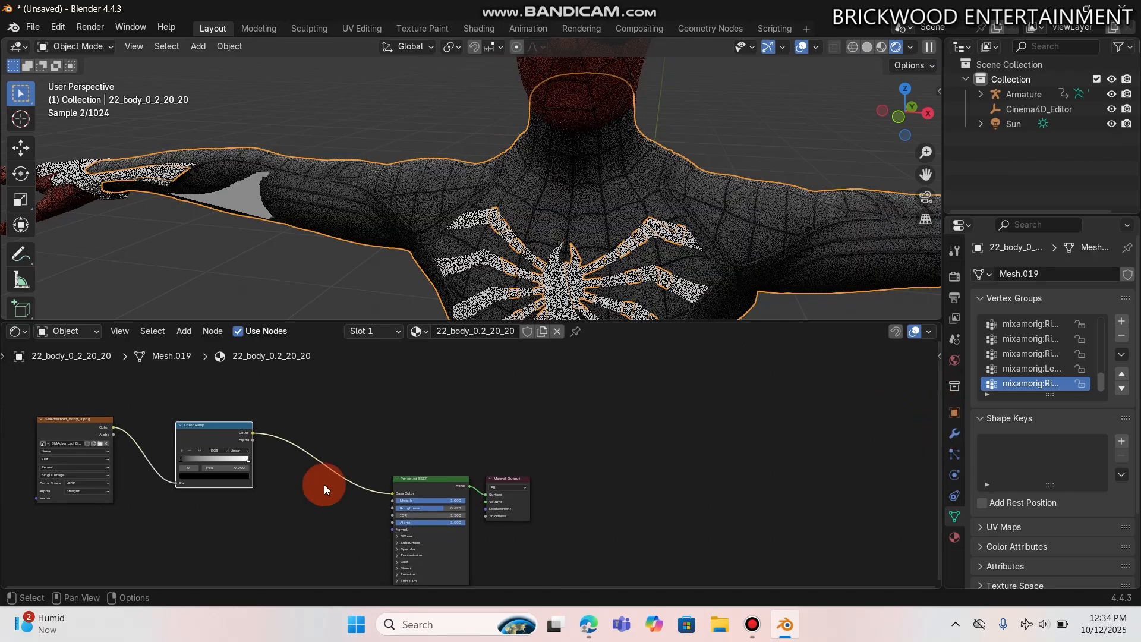
Step: Insert an RGB Curves node between the Color Ramp and the Principled BSDF and raise the curve's midpoint slightly
key("shift+a")
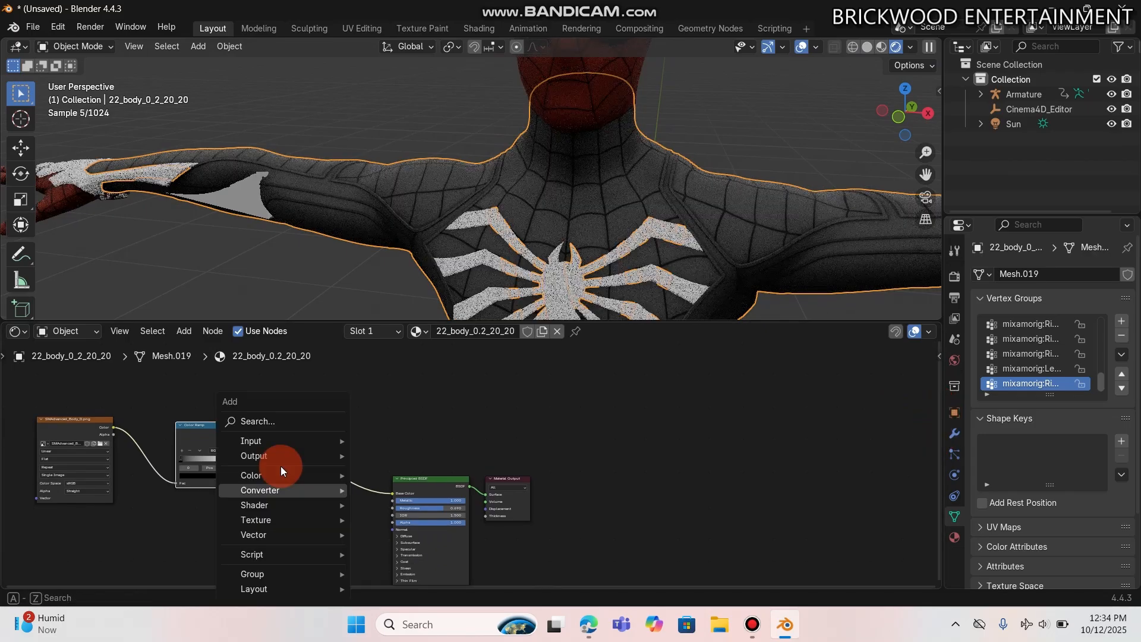
left_click(272, 419)
type("r")
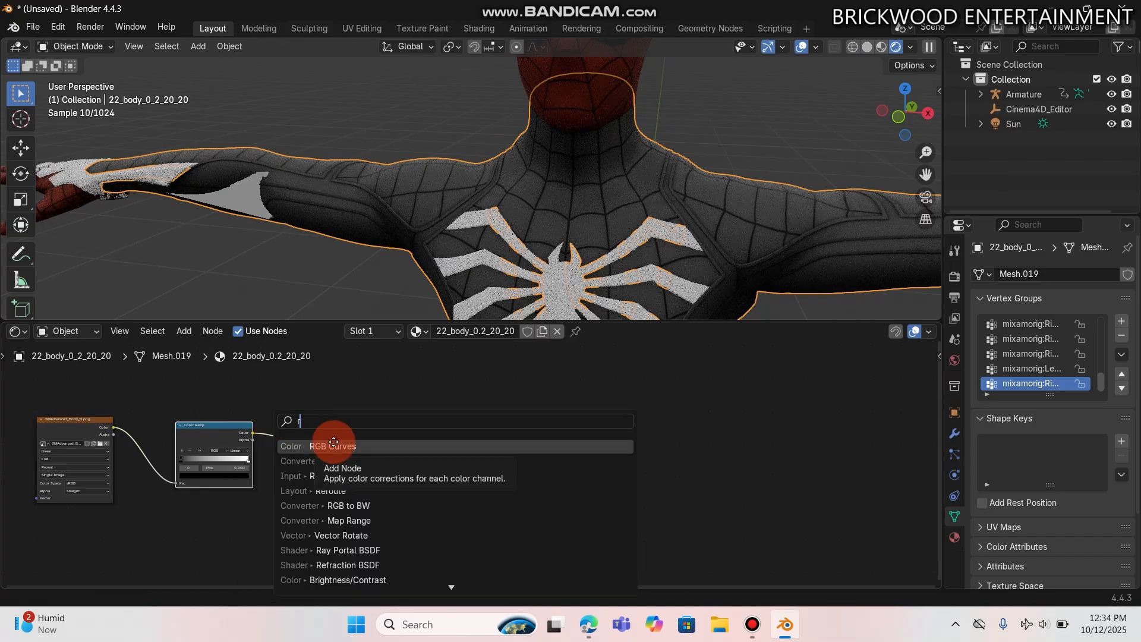
left_click(333, 445)
left_click(290, 430)
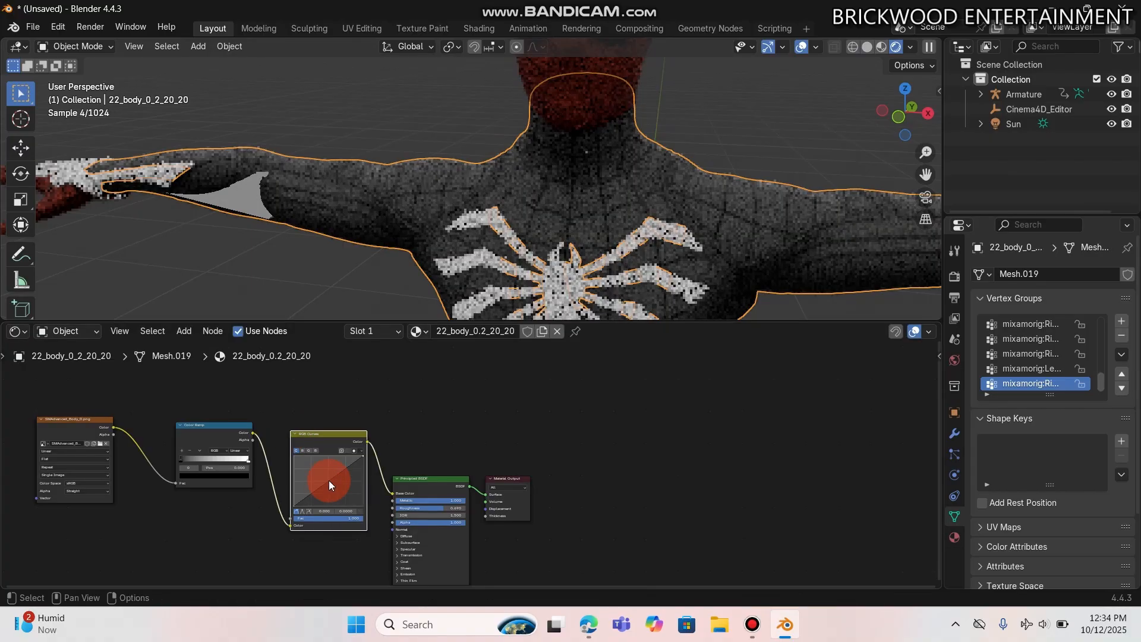
left_click(330, 481)
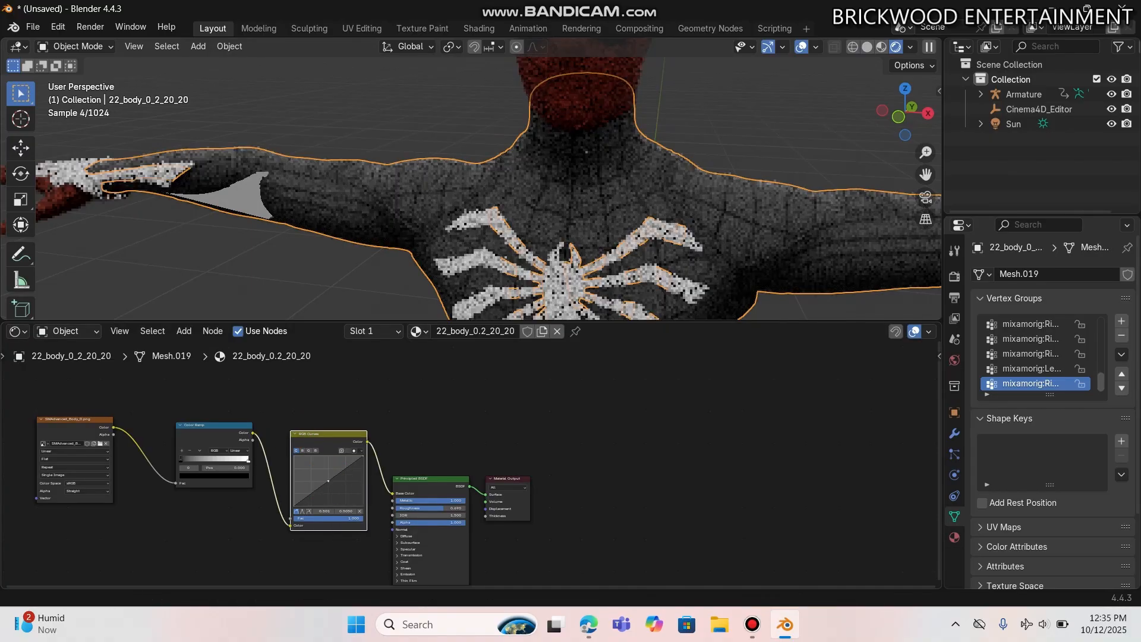
left_click_drag(326, 479, 325, 478)
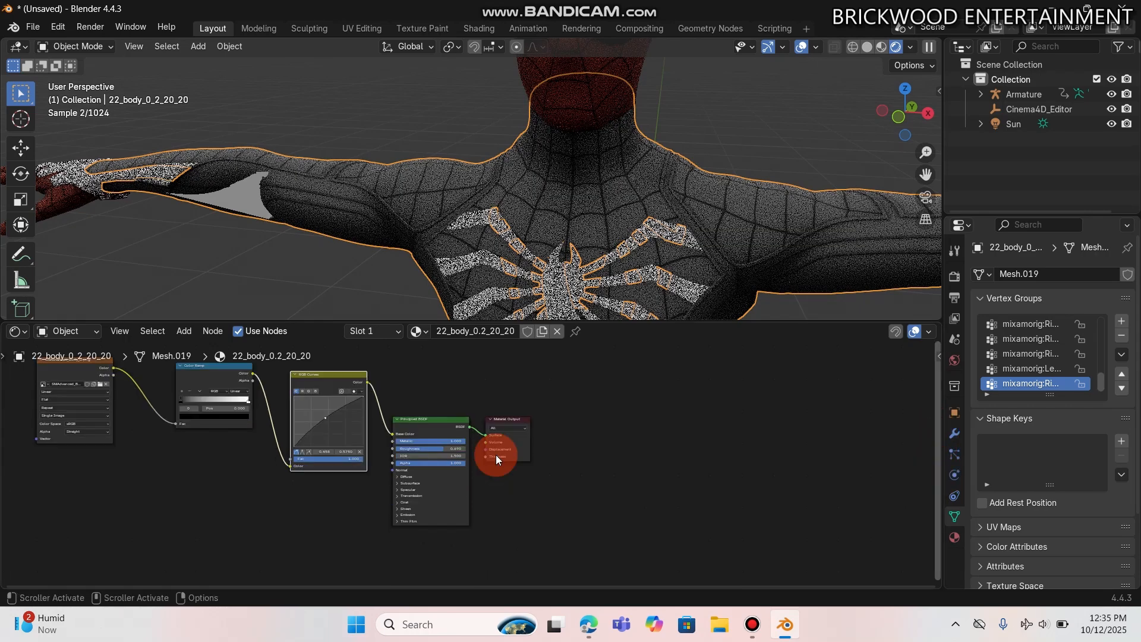
Step: Insert a Mix Shader before the Material Output and route the Principled BSDF into its second shader input
left_click_drag(519, 441, 586, 505)
key("shift+a")
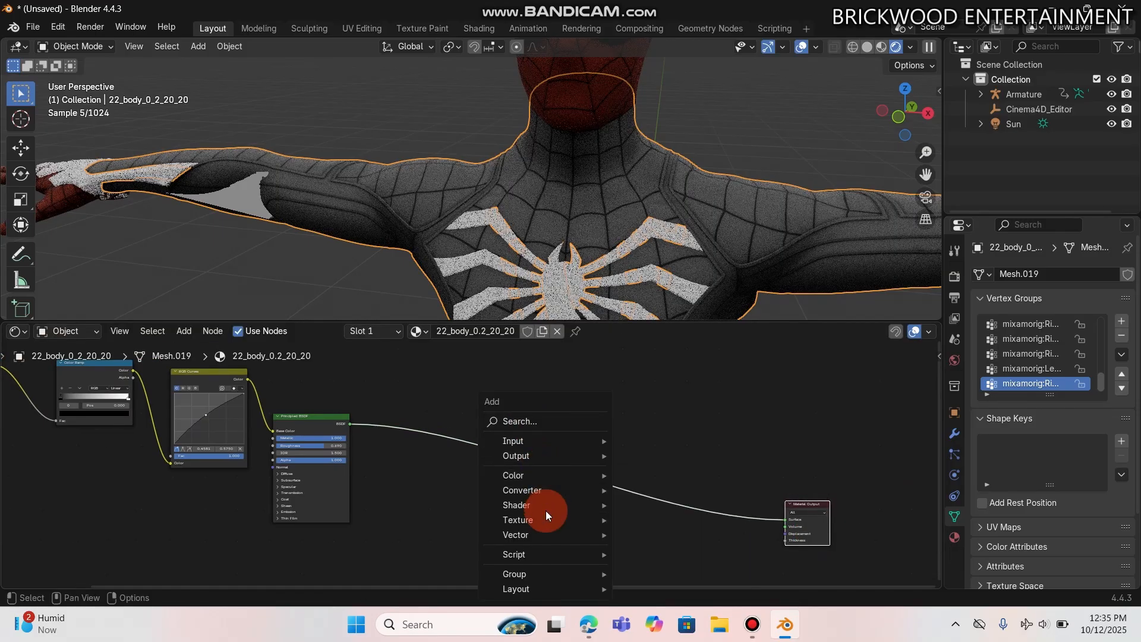
mouse_move(546, 508)
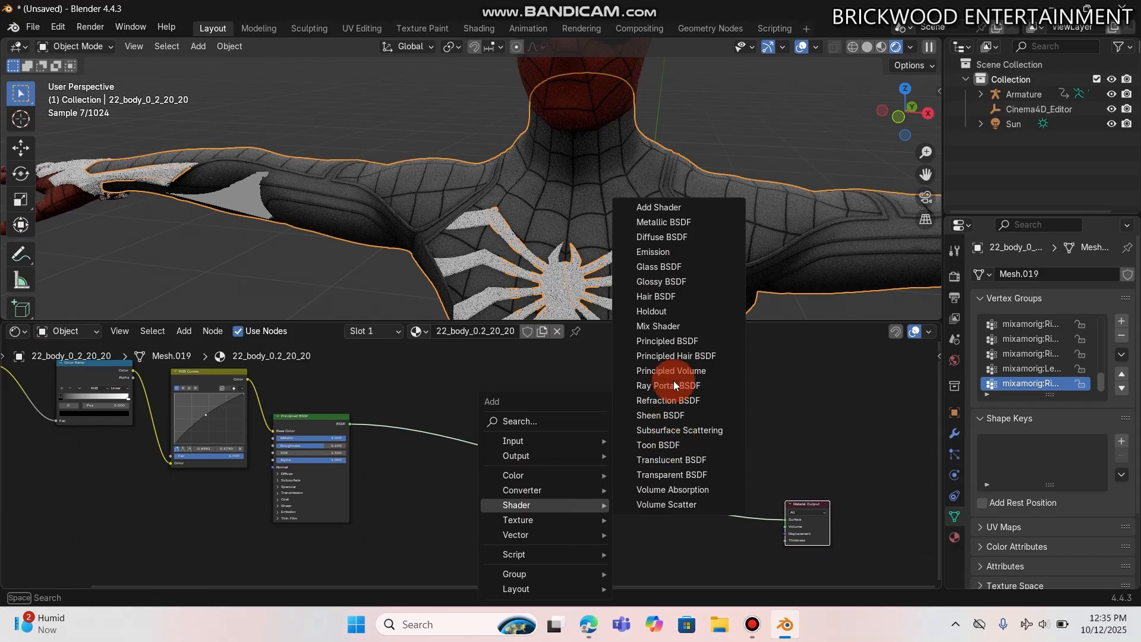
left_click(658, 326)
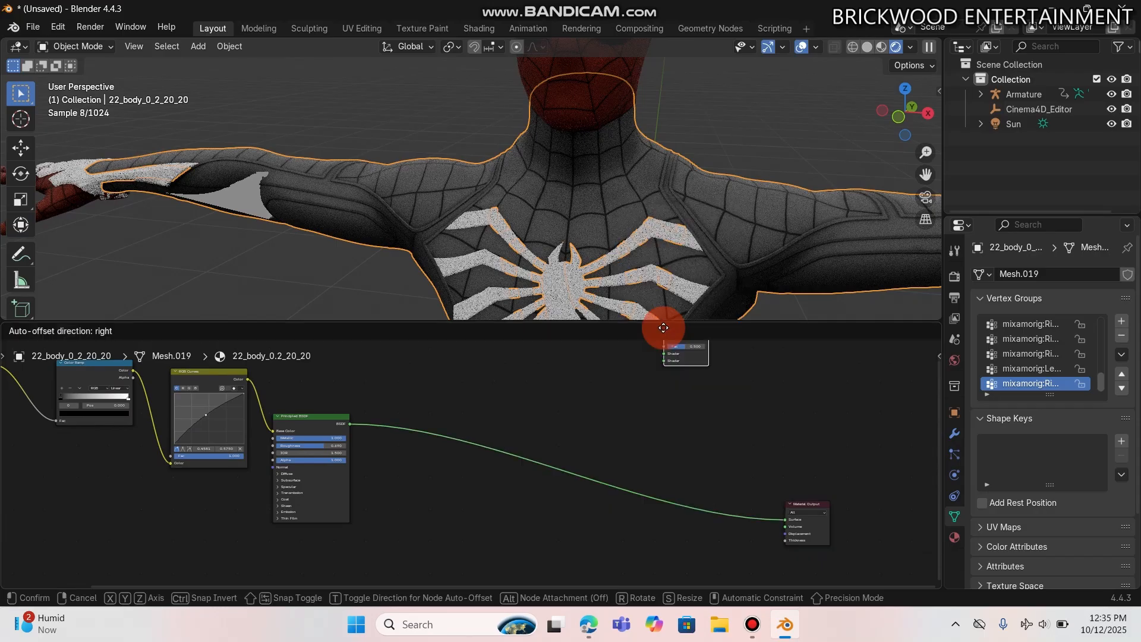
left_click(698, 502)
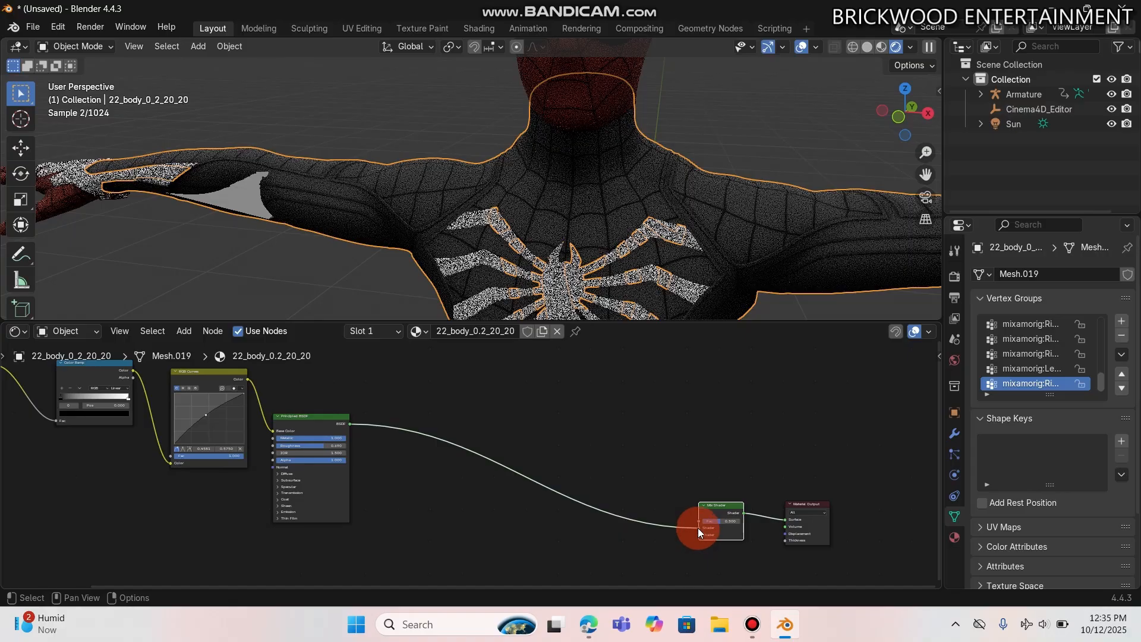
left_click_drag(698, 528, 698, 533)
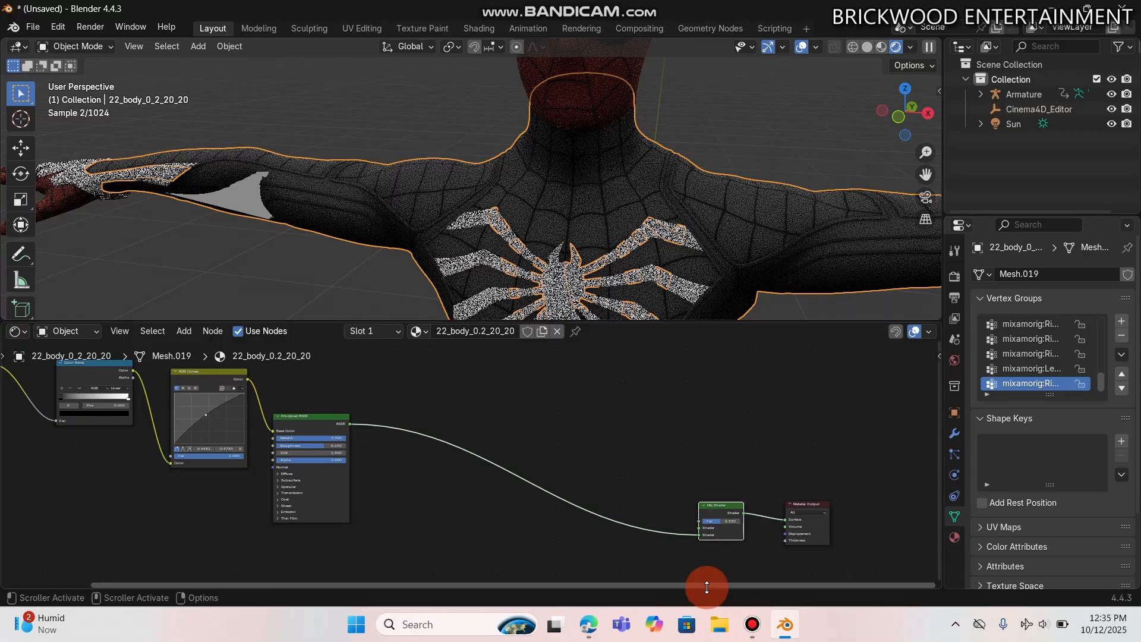
Step: Duplicate the image texture node below the original and feed its color into a new Separate Color node
left_click_drag(707, 587, 318, 273)
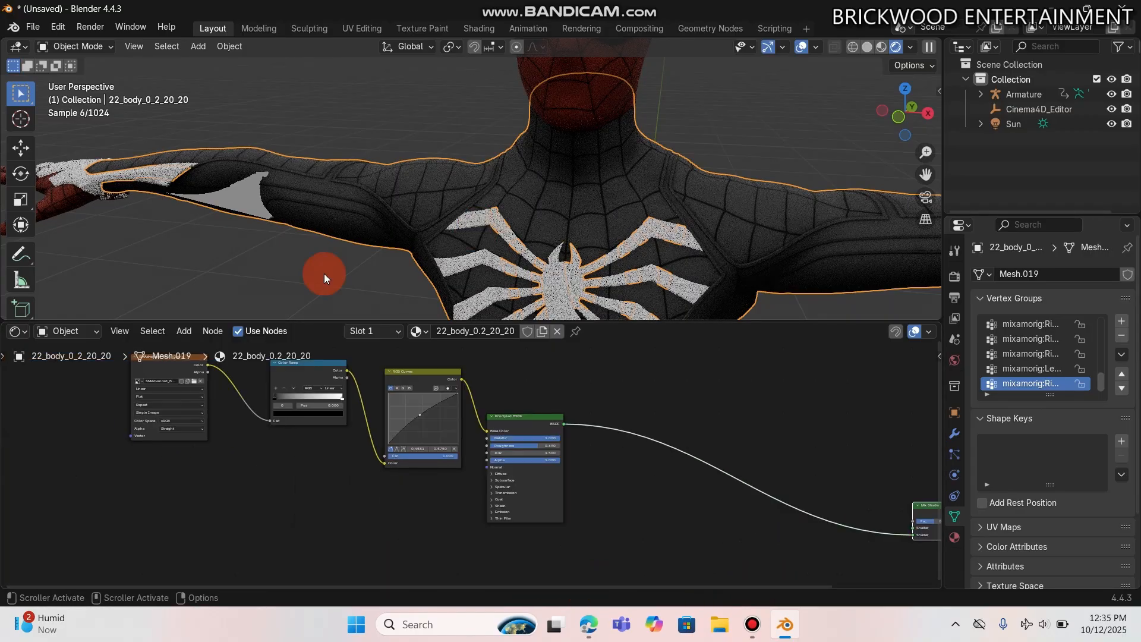
left_click(165, 377)
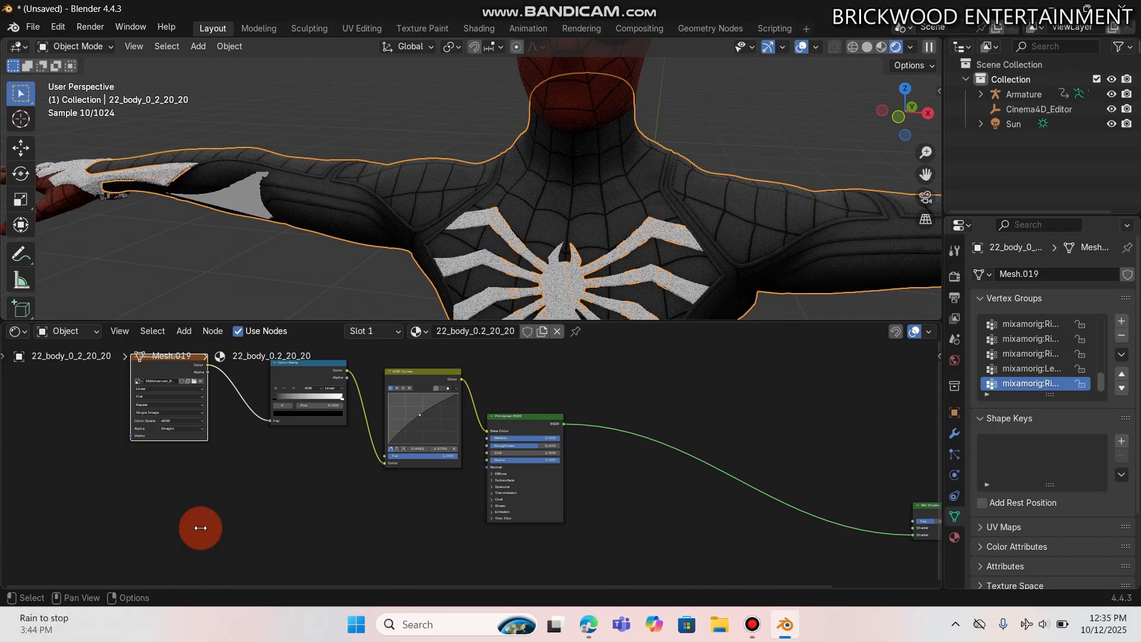
key("shift+d")
left_click(200, 527)
left_click_drag(202, 477, 333, 425)
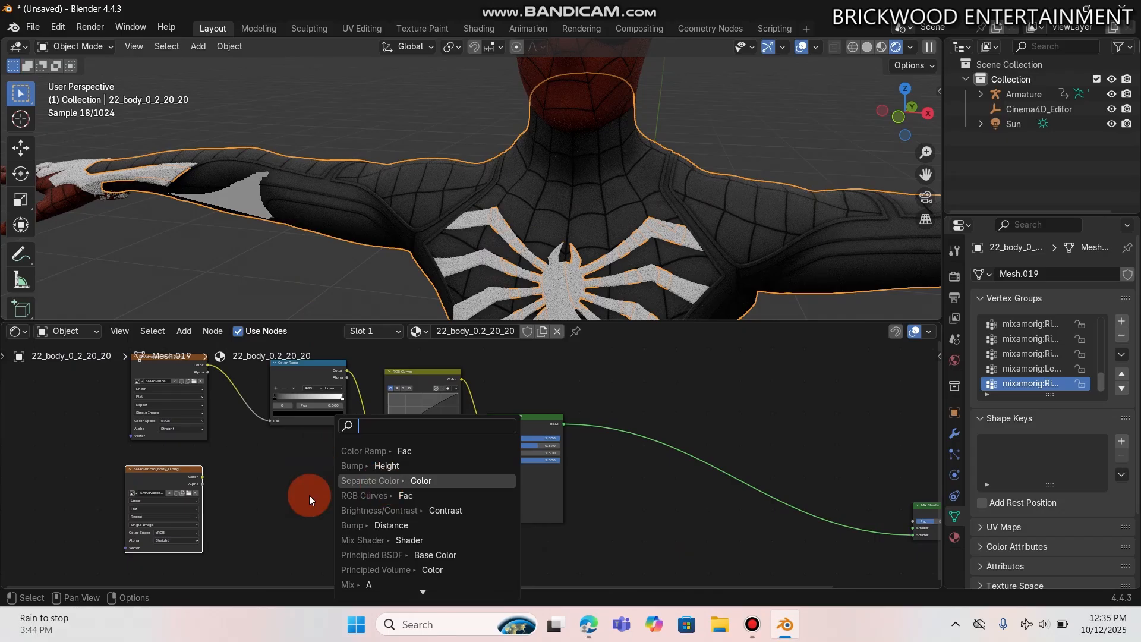
key("Return")
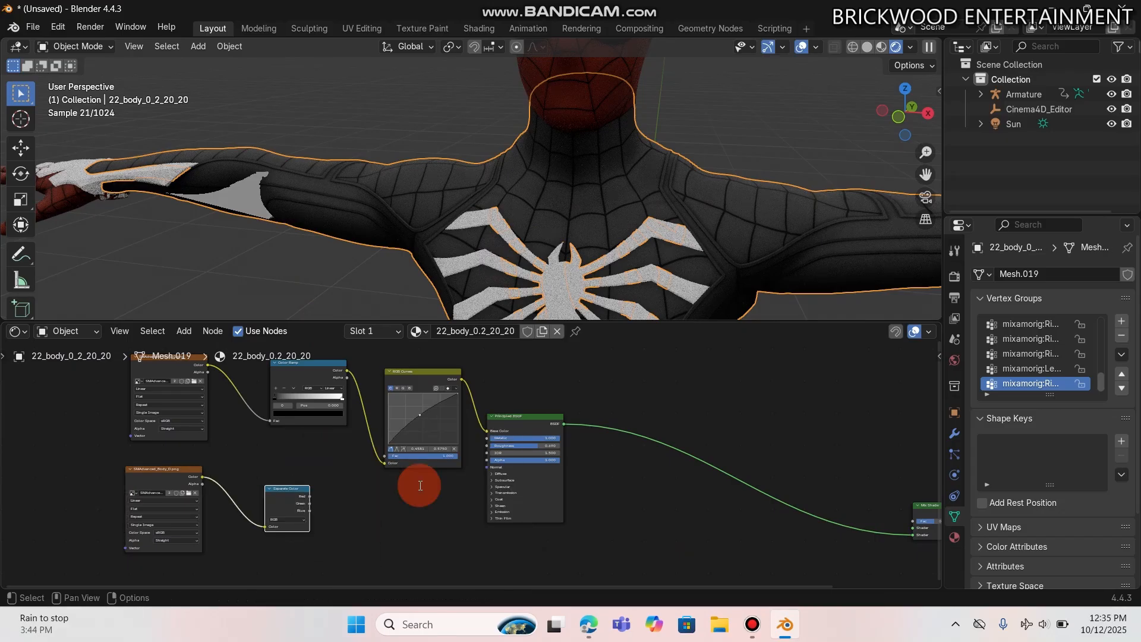
Step: Feed the Separate Color's red channel into a new Color Ramp and connect the ramp's color to the Material Output's surface
left_click_drag(309, 497, 368, 506)
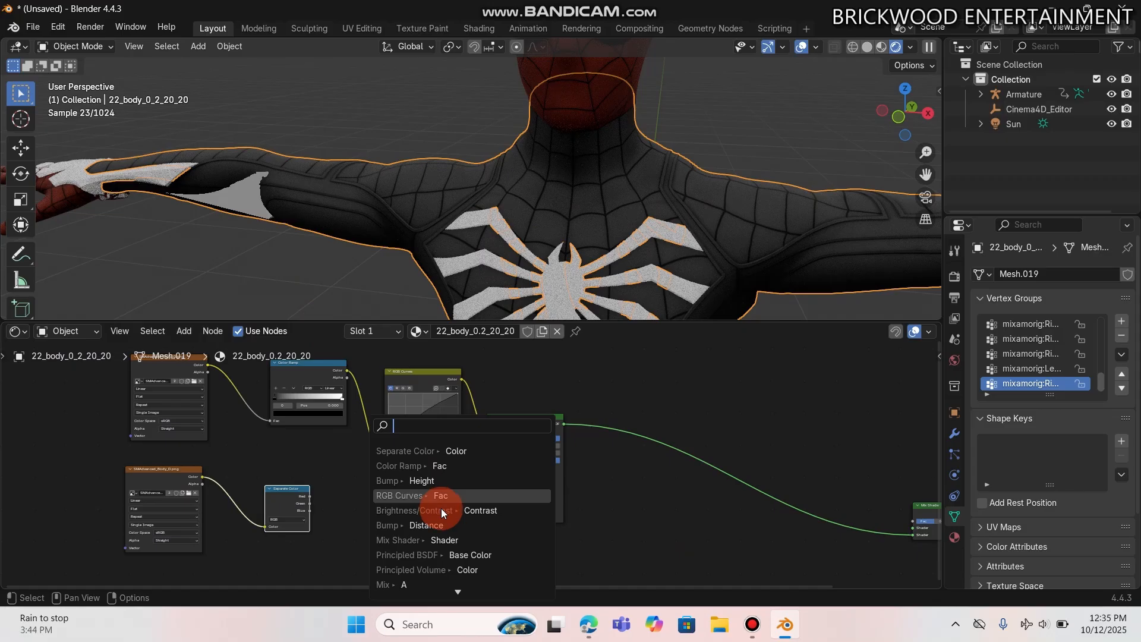
key("Up")
key("Up")
key("Return")
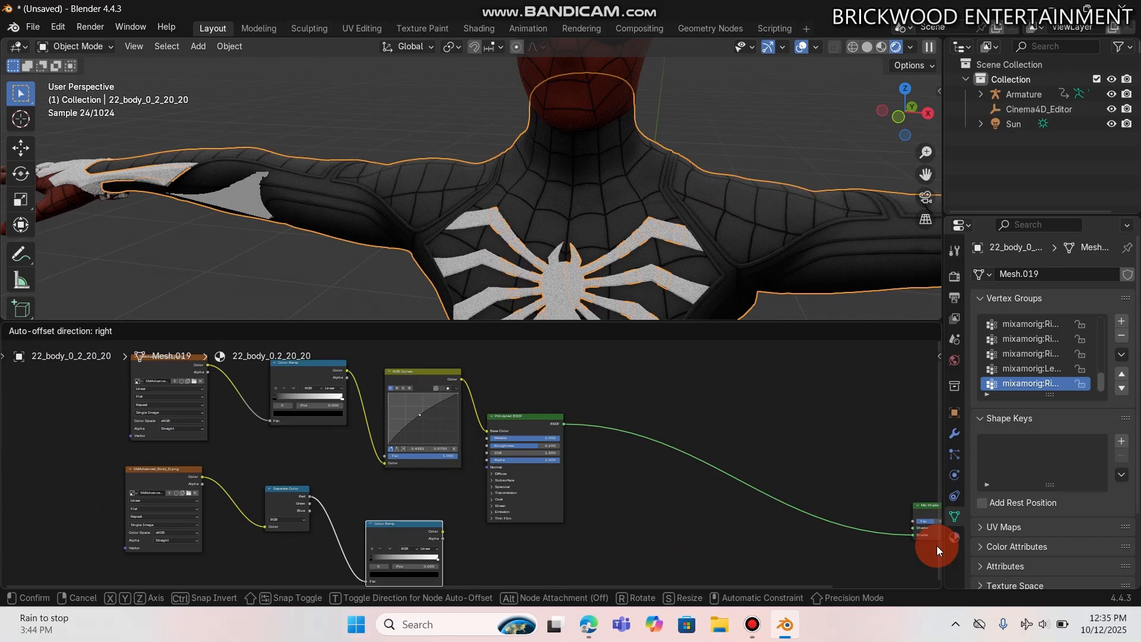
left_click(360, 503)
left_click_drag(434, 505, 682, 519)
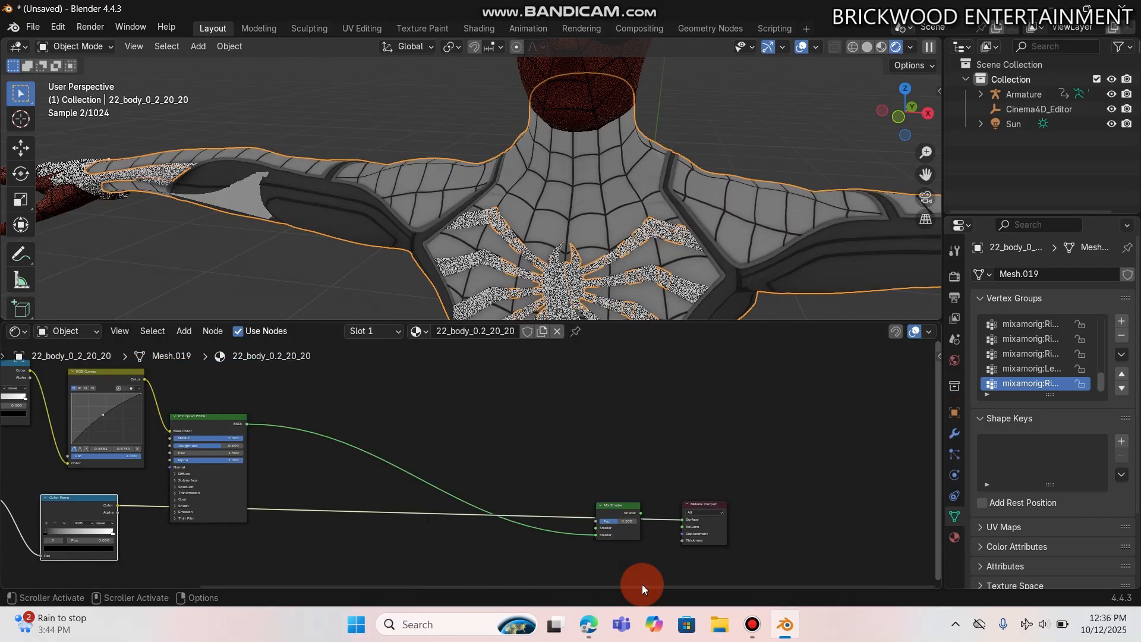
Step: Move the lower Color Ramp's white stop close to the black stop for a high-contrast black-and-white mask
left_click_drag(642, 584, 325, 533)
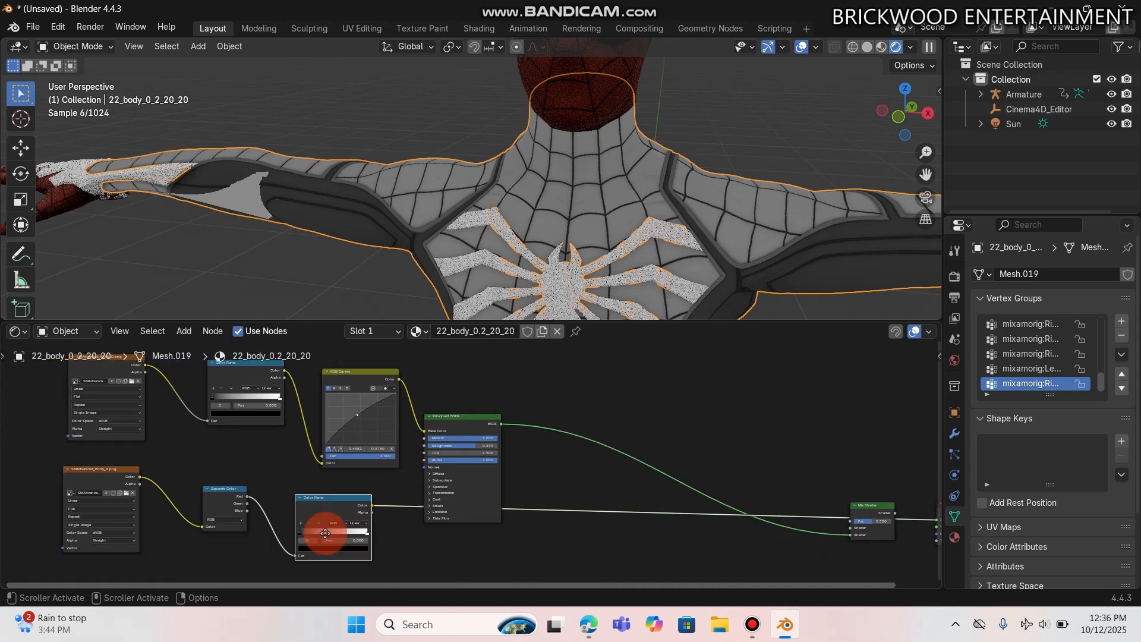
left_click_drag(325, 534, 329, 529)
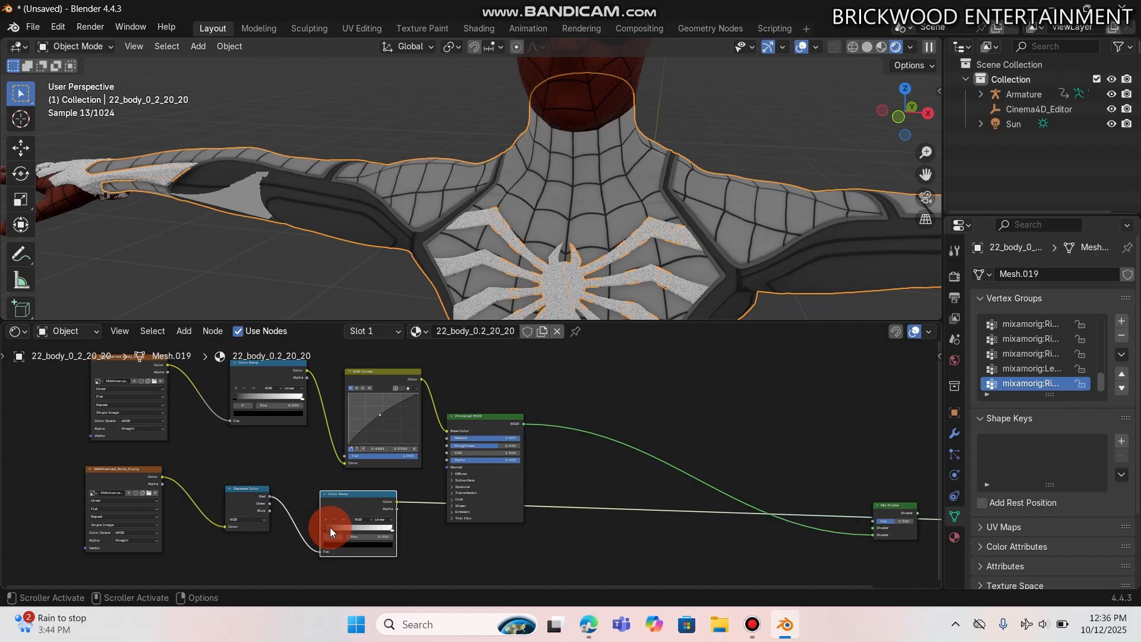
mouse_move(330, 527)
left_mouse_down()
mouse_move(387, 528)
mouse_move(327, 528)
left_mouse_up()
left_click(708, 433)
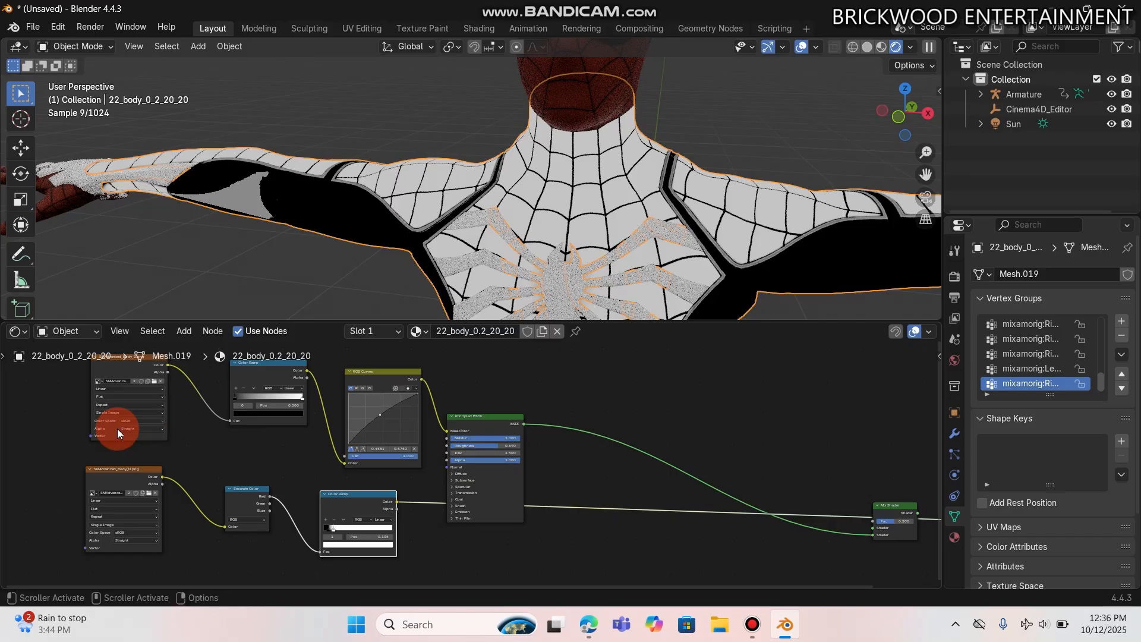
Step: Duplicate the upper image texture, Color Ramp, RGB Curves and Principled BSDF chain and connect the copy to the Mix Shader's first shader input
left_click(140, 430)
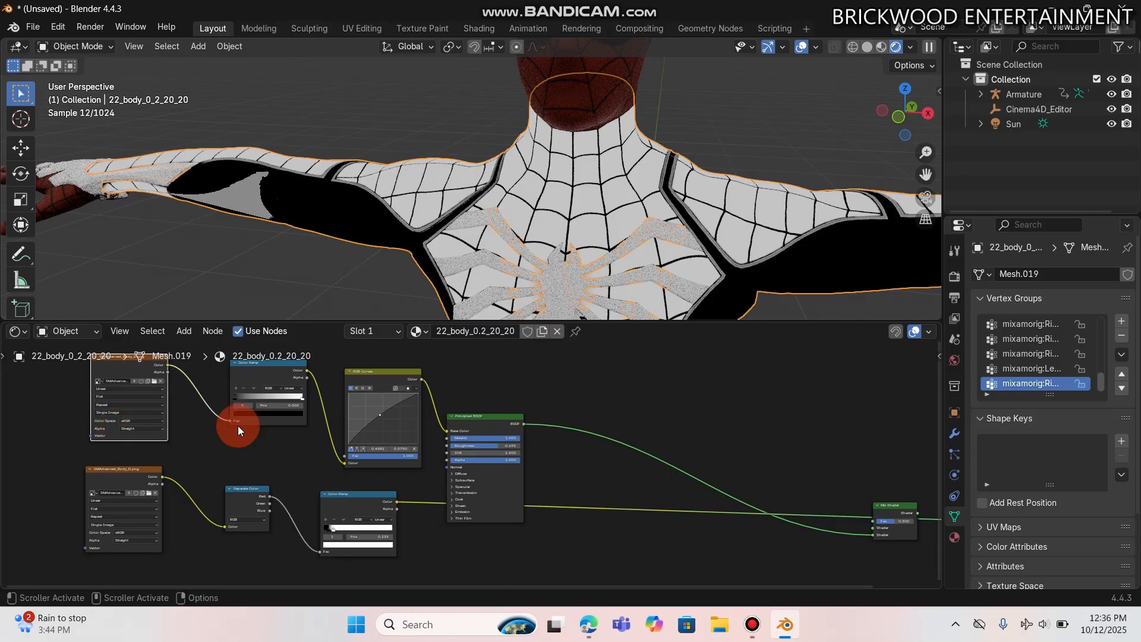
left_click(268, 423, "shift")
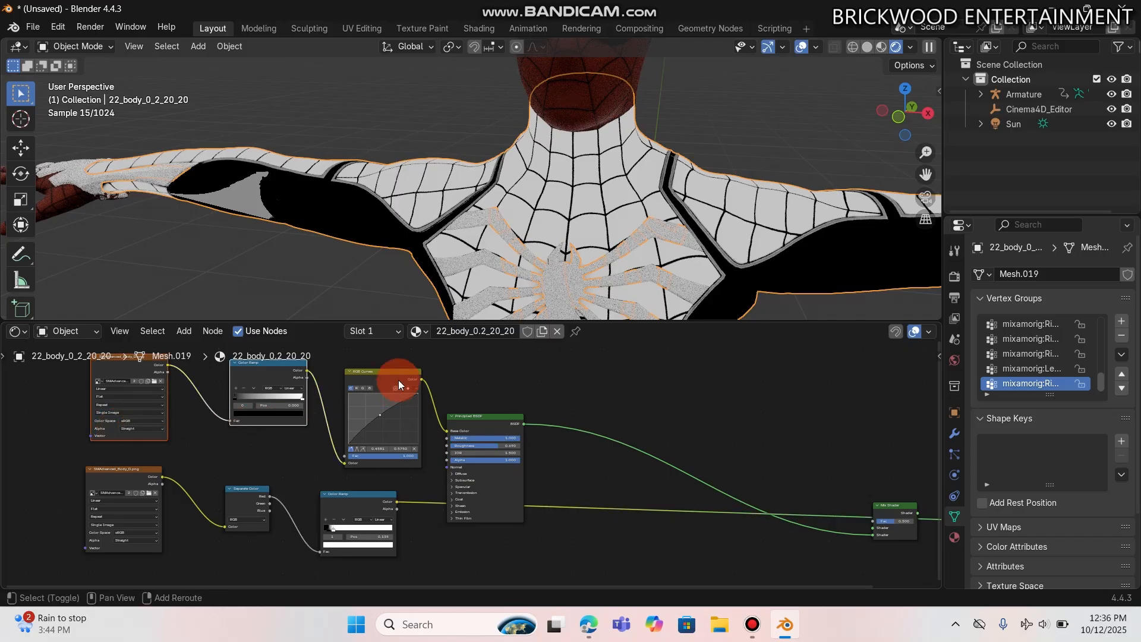
left_click(398, 379, "shift")
left_click(503, 501)
left_click(506, 479)
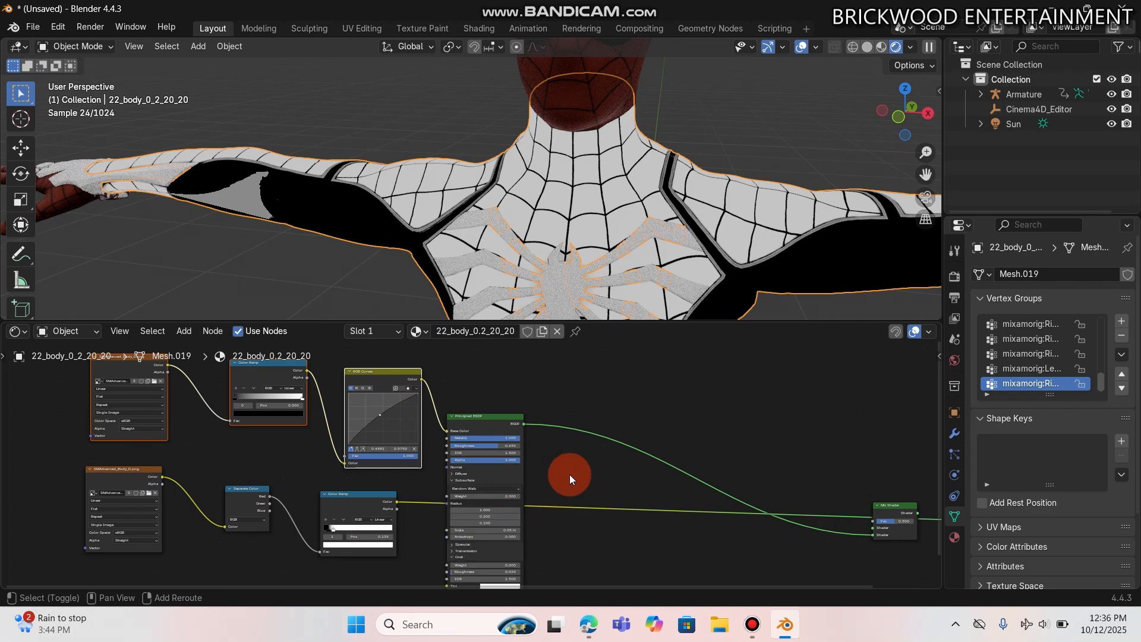
left_click_drag(569, 474, 475, 455, "shift")
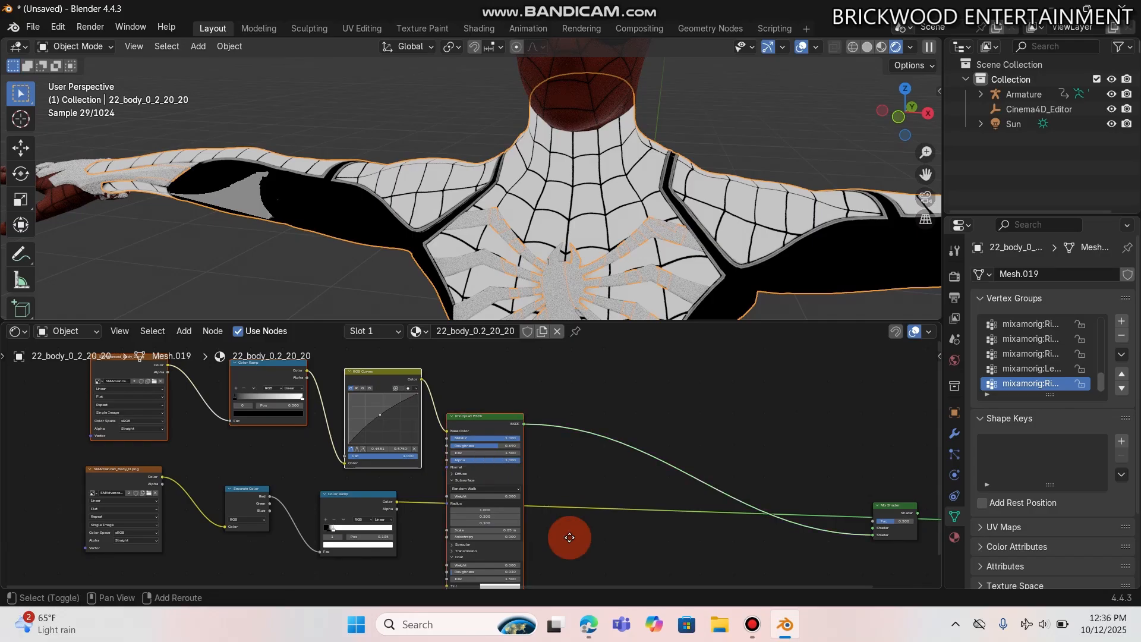
key("shift+d")
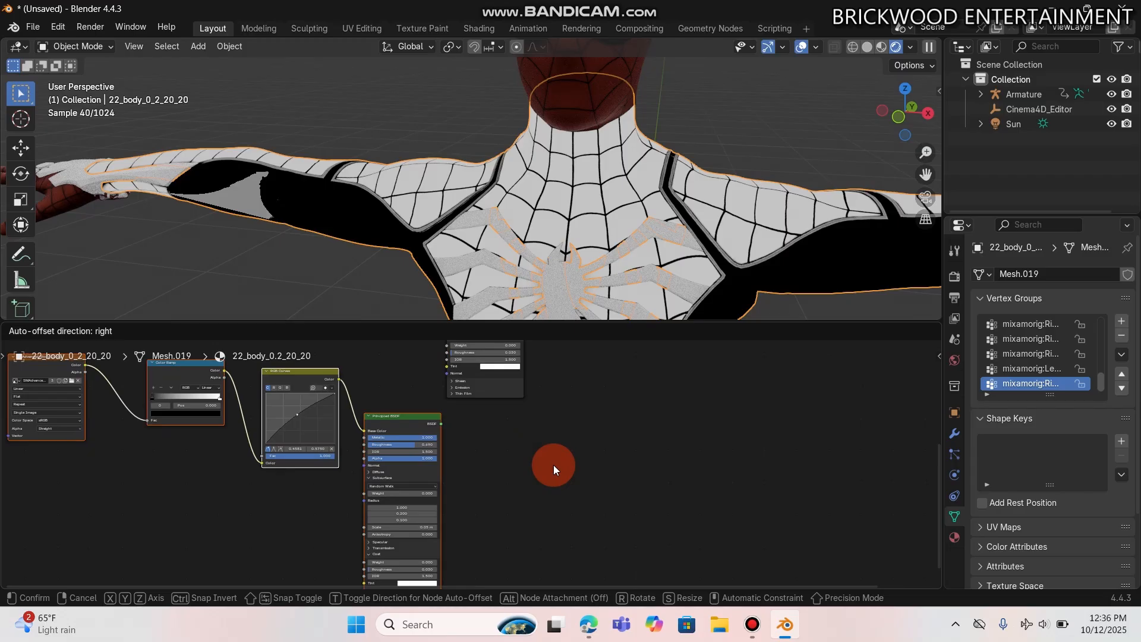
left_click(554, 465)
scroll(529, 516, "up", 5)
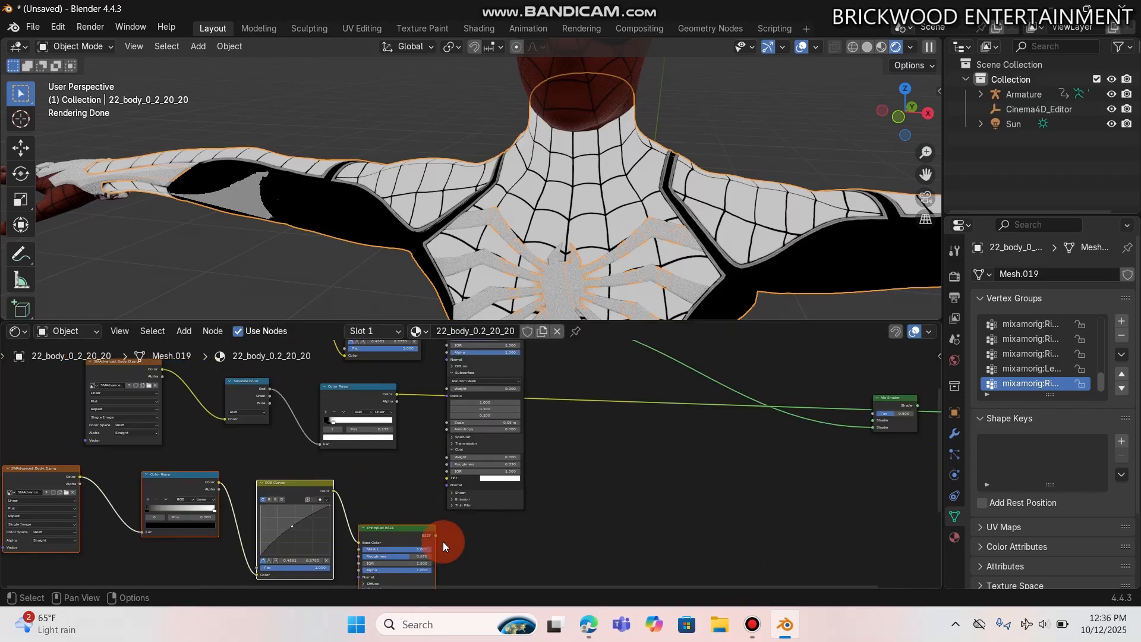
left_click_drag(436, 535, 868, 422)
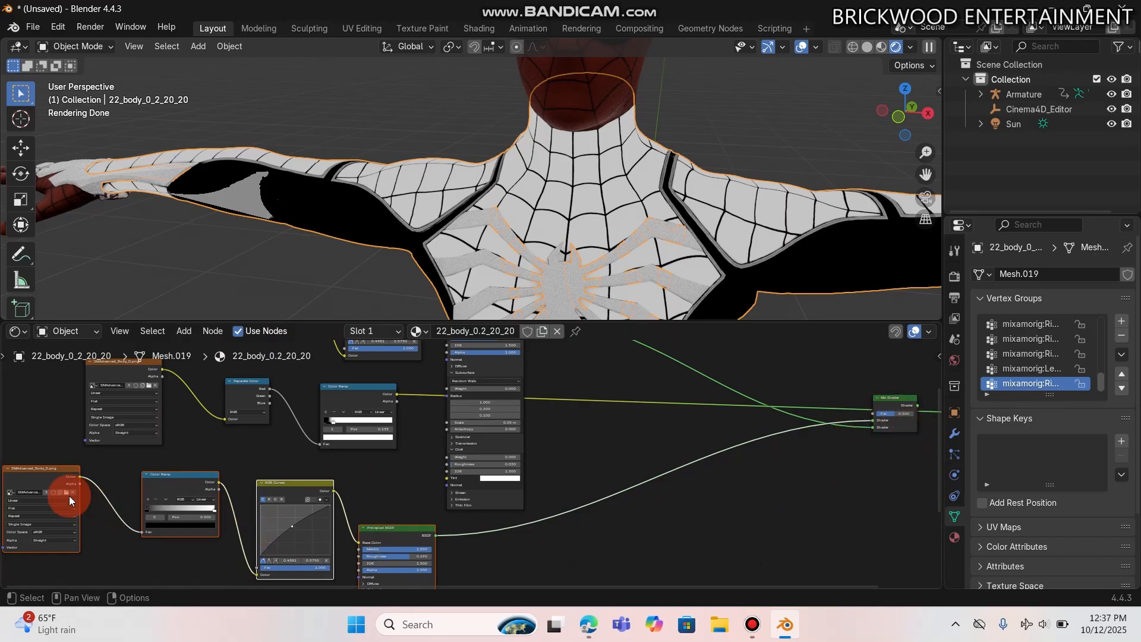
Step: Set the white stop of the duplicated lower-left Color Ramp to a light blue
left_click(209, 508)
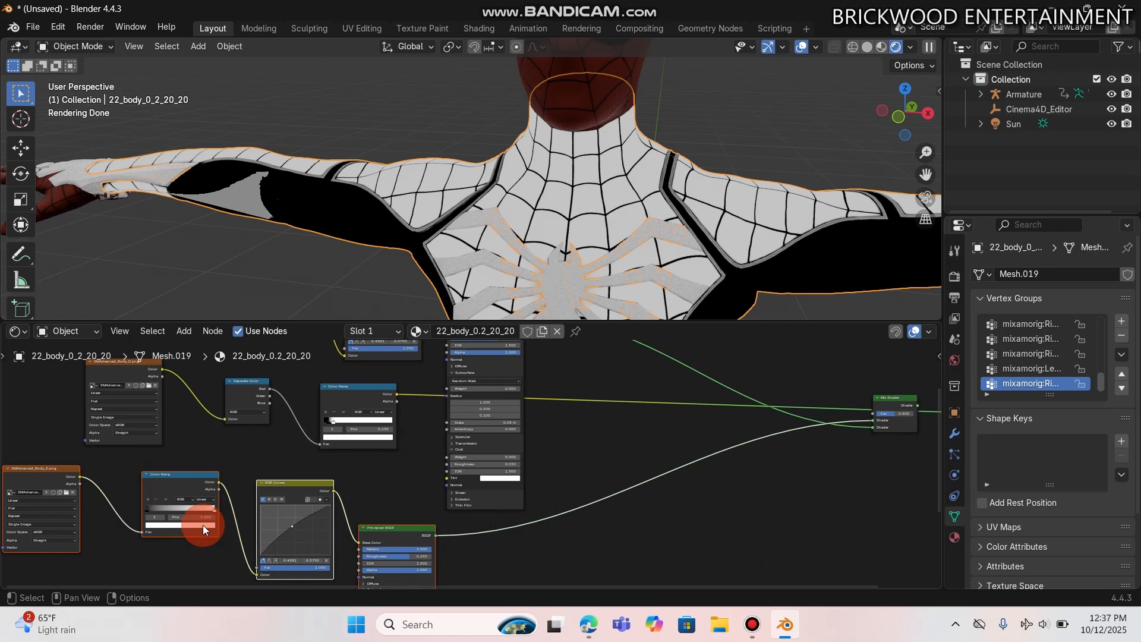
left_click(202, 526)
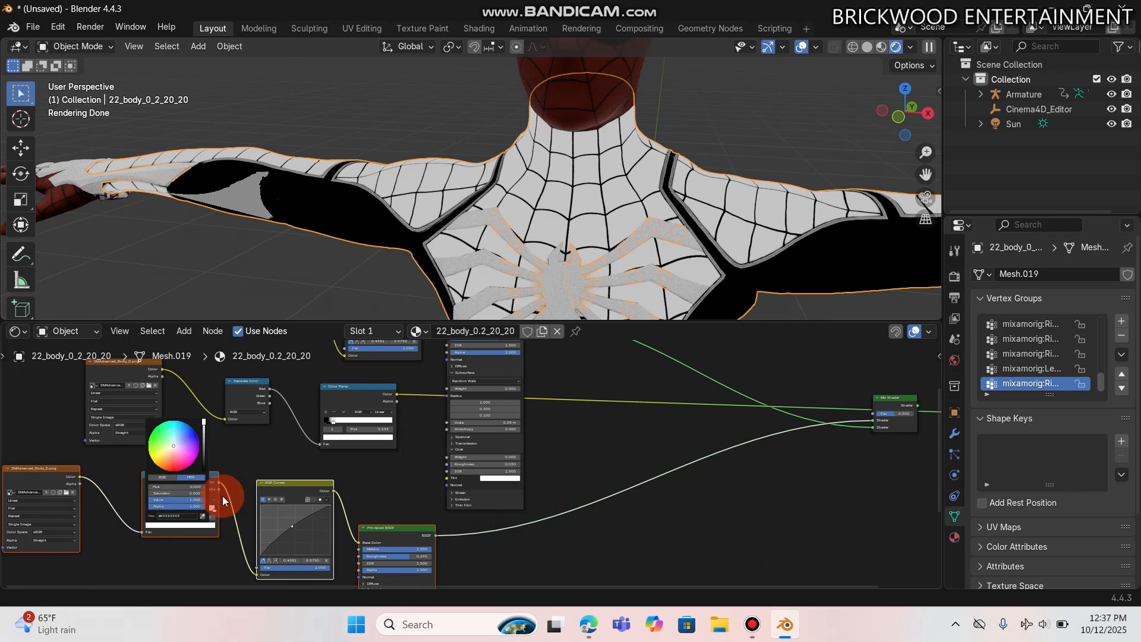
left_click(179, 434)
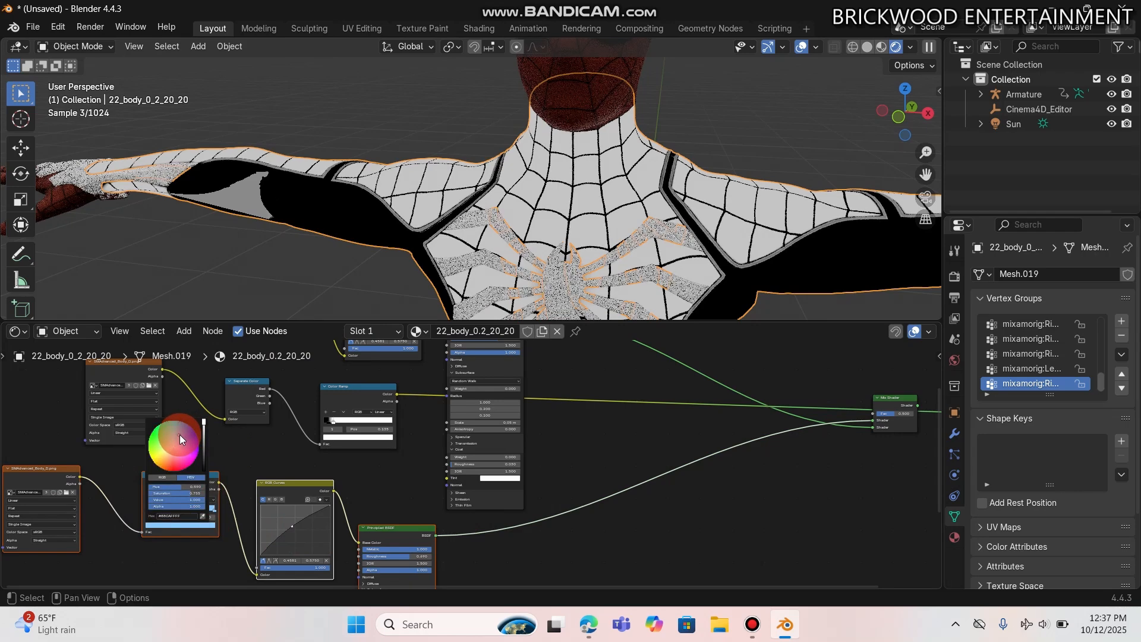
left_click(181, 435)
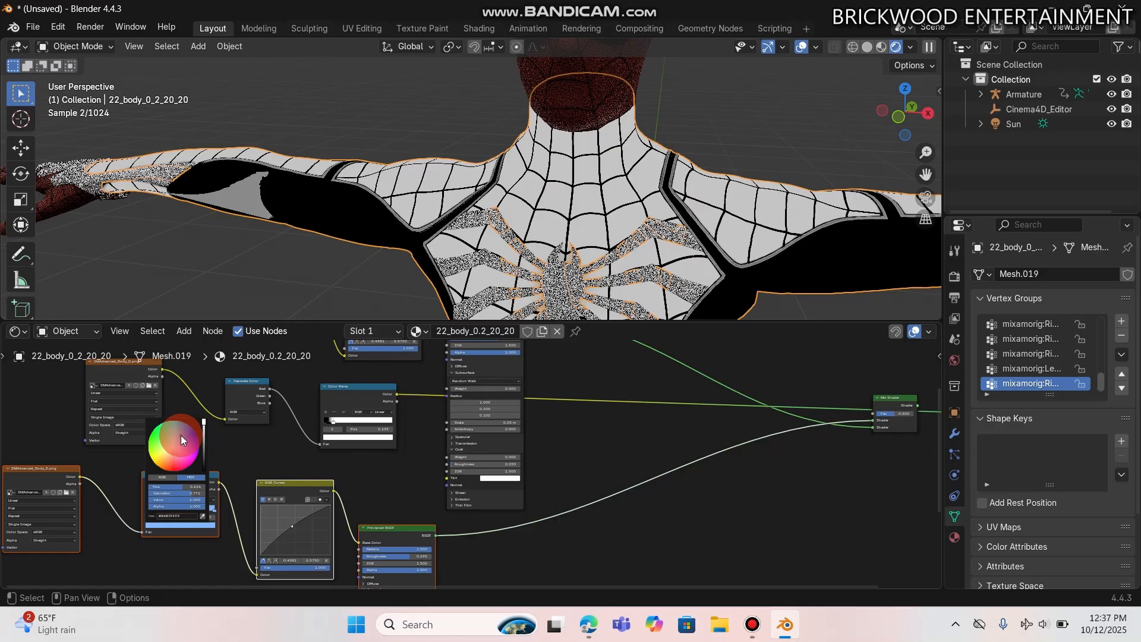
left_click(180, 431)
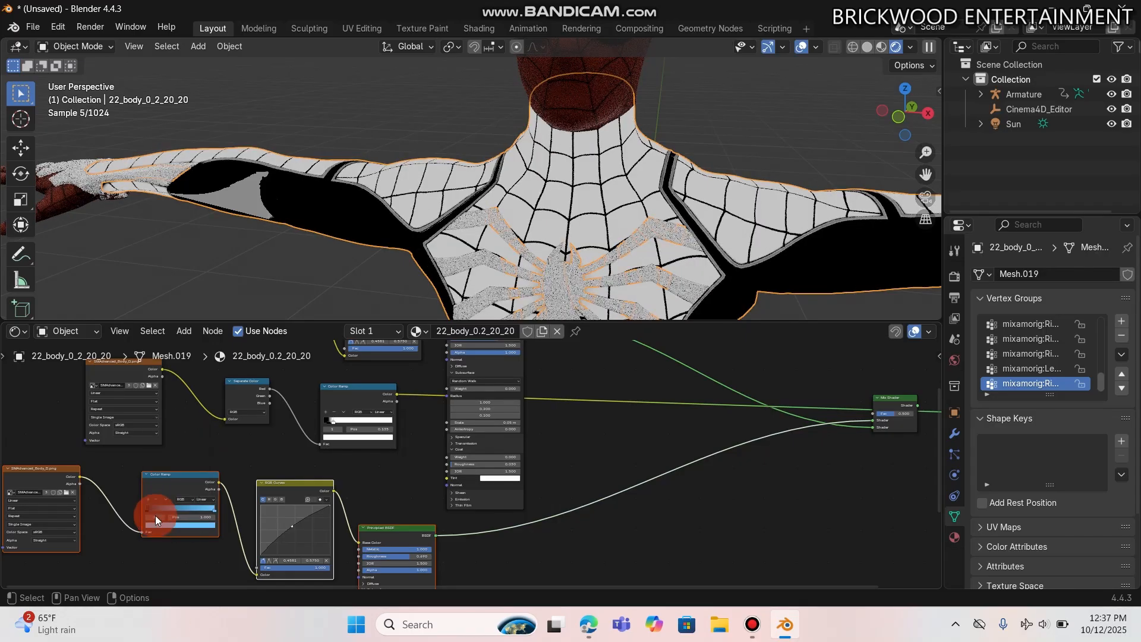
Step: Set the duplicated Color Ramp's black stop to a medium blue and raise the midpoint of its RGB Curves
left_click(156, 519)
left_click(157, 525)
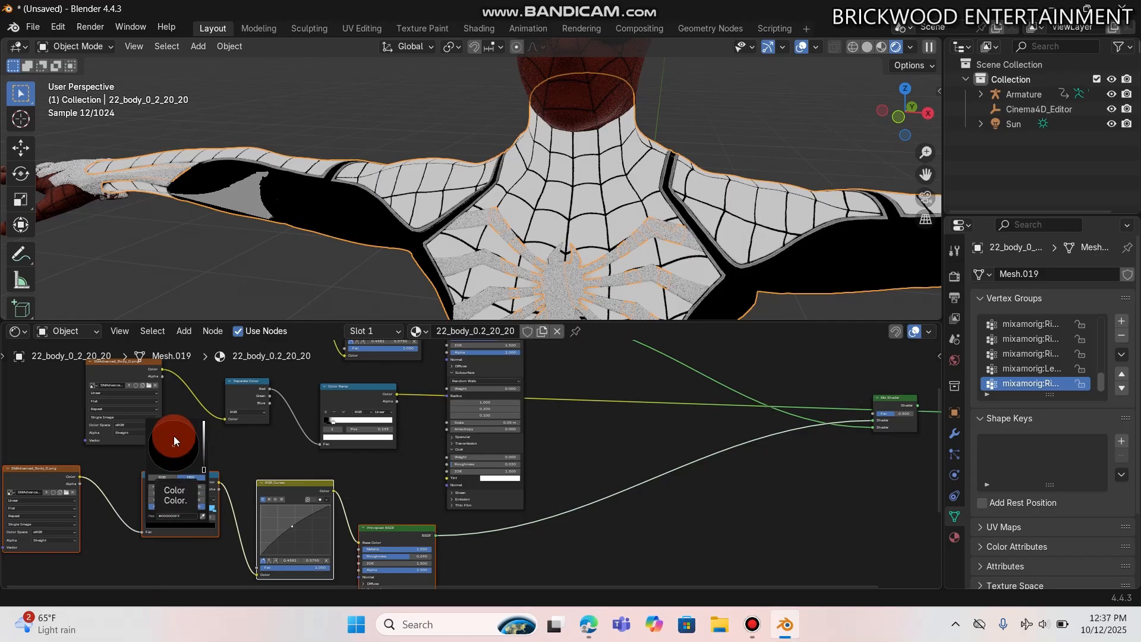
left_click(176, 433)
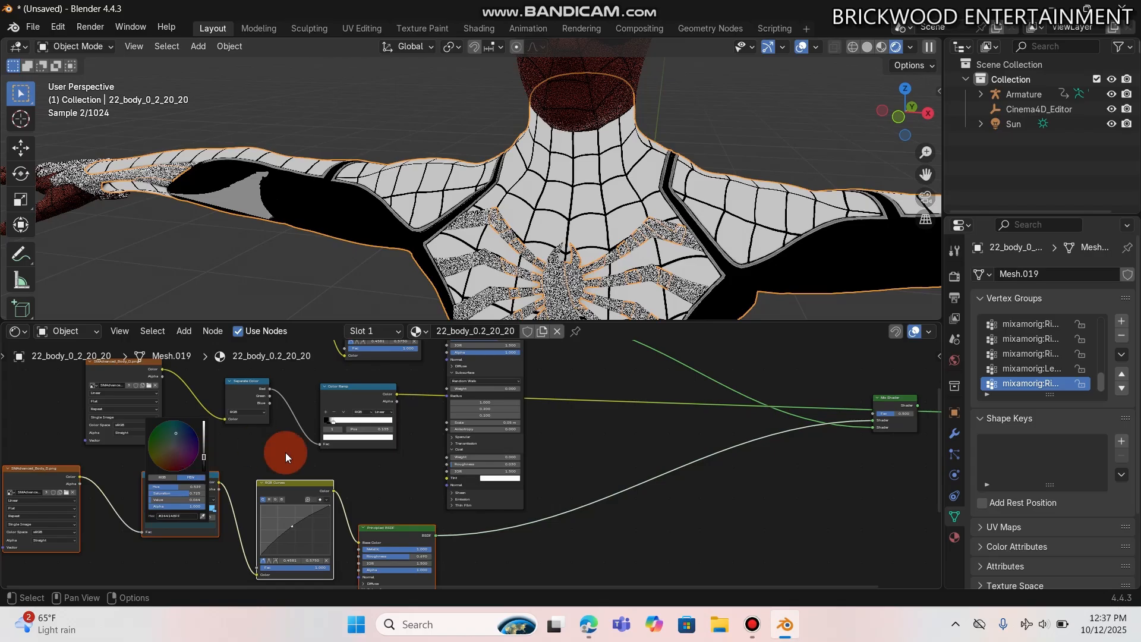
left_click(191, 526)
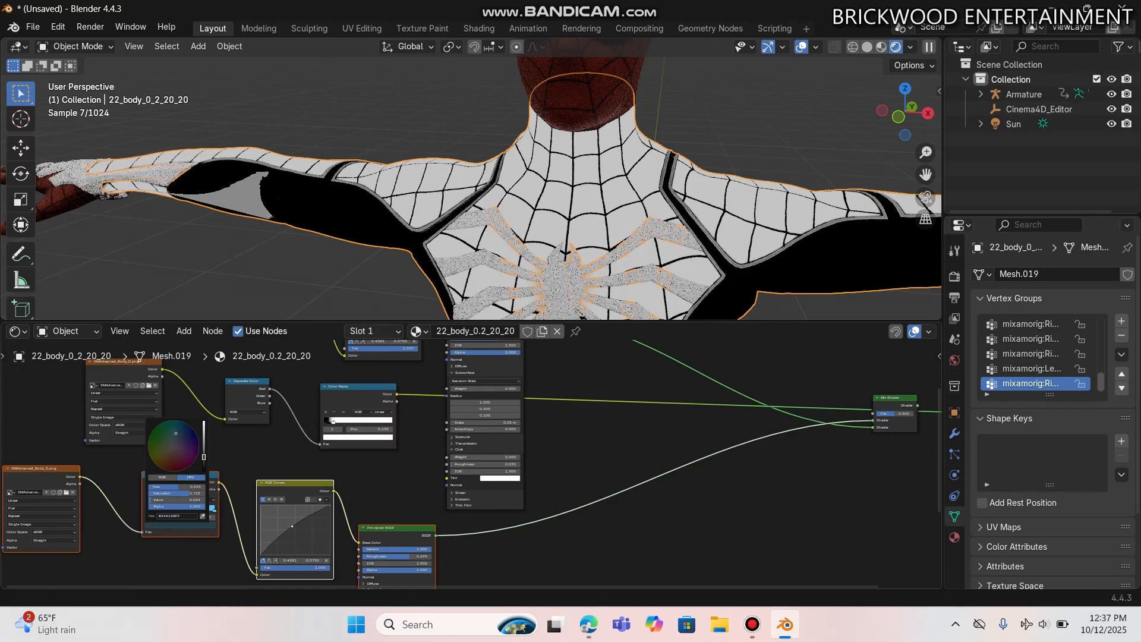
left_click_drag(204, 456, 191, 445)
left_click(180, 430)
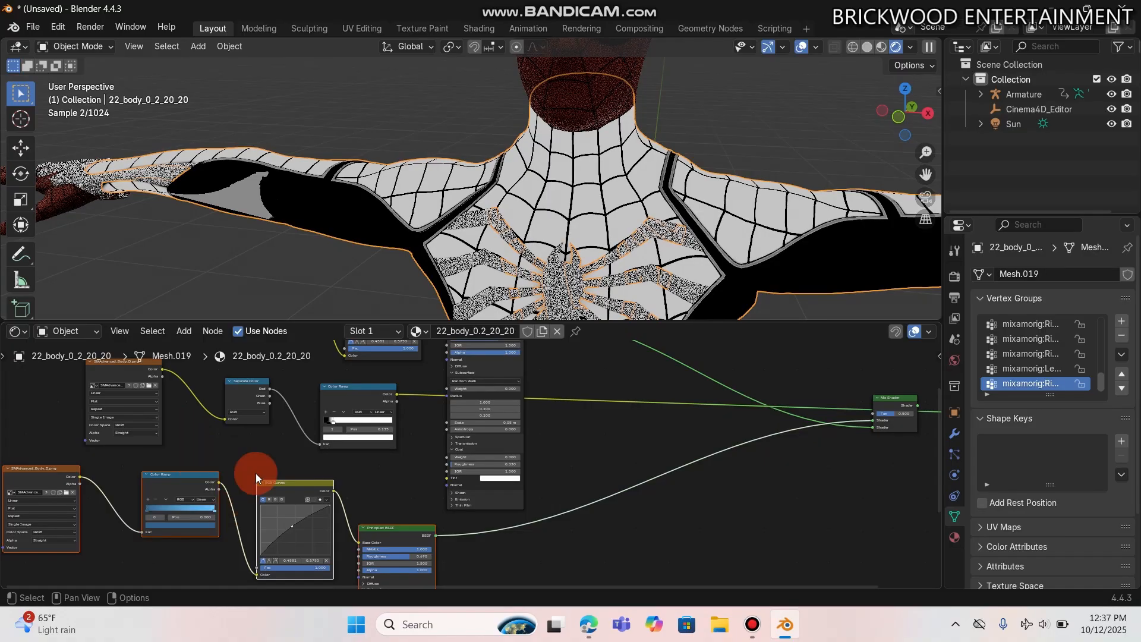
left_click(202, 508)
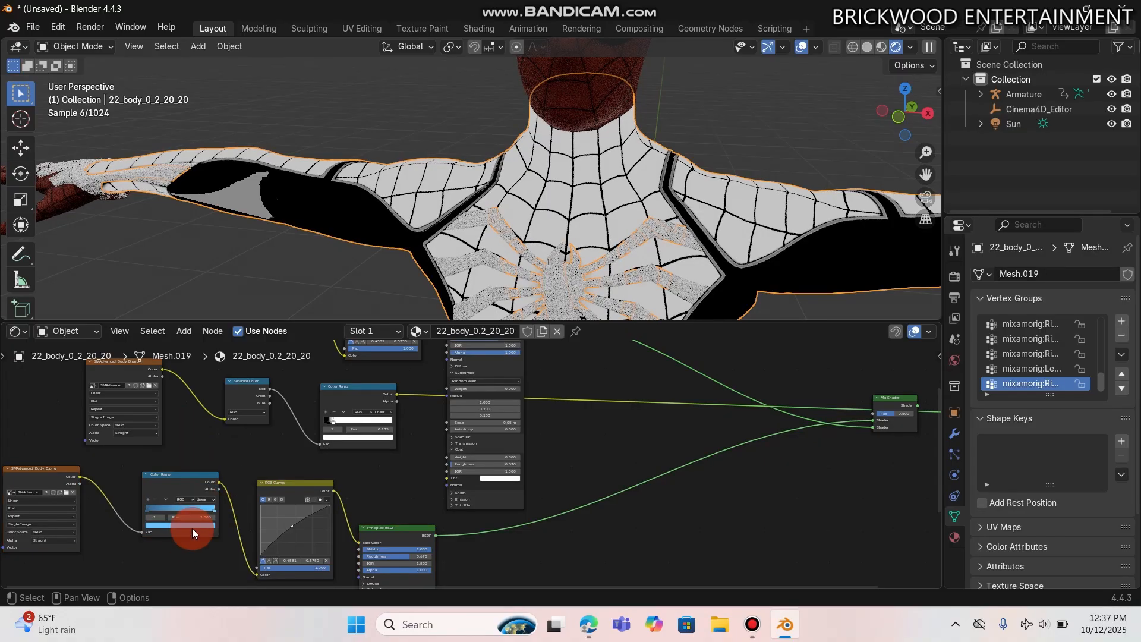
left_click_drag(292, 523, 288, 521)
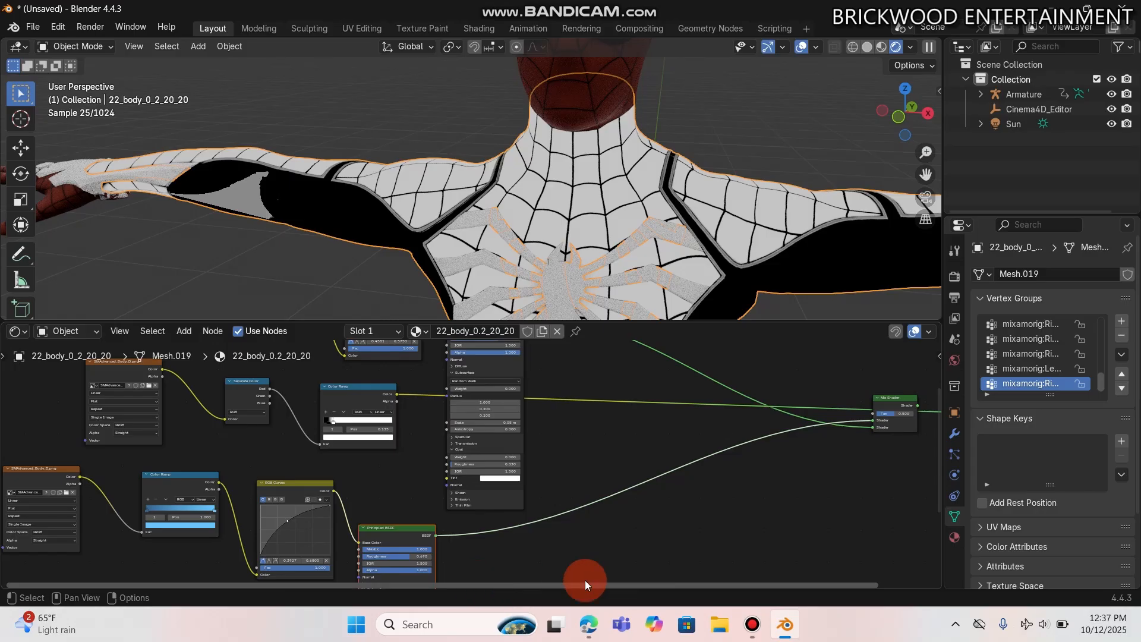
Step: Move the mask Color Ramp's link to the Mix Shader's factor and connect the Mix Shader to the Material Output's surface
left_click_drag(585, 582, 678, 574)
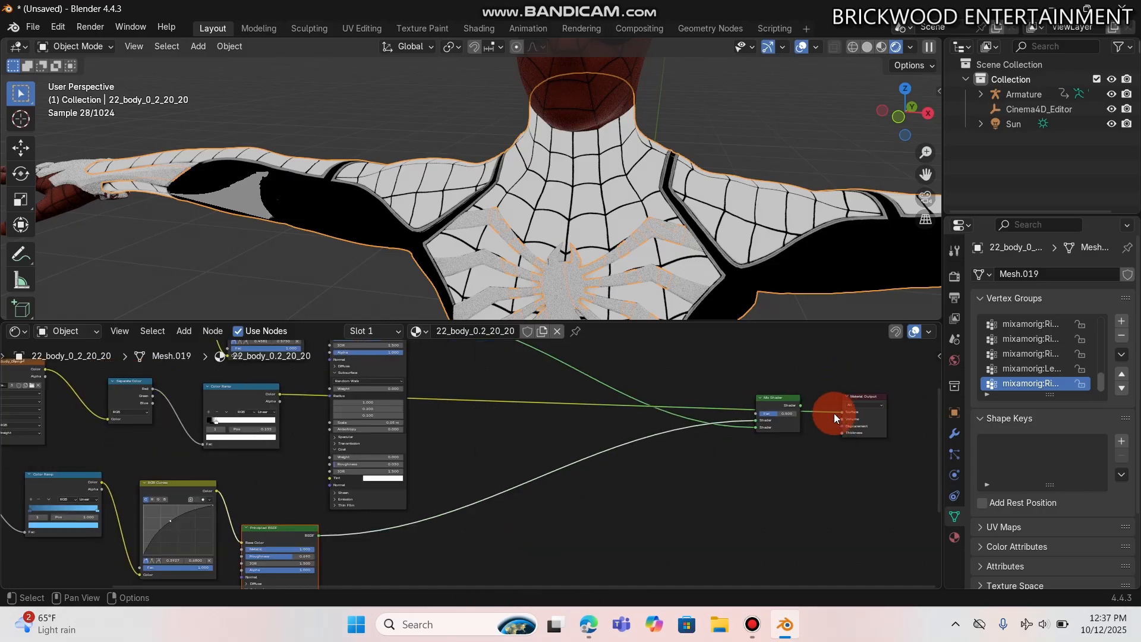
left_click_drag(842, 412, 761, 415)
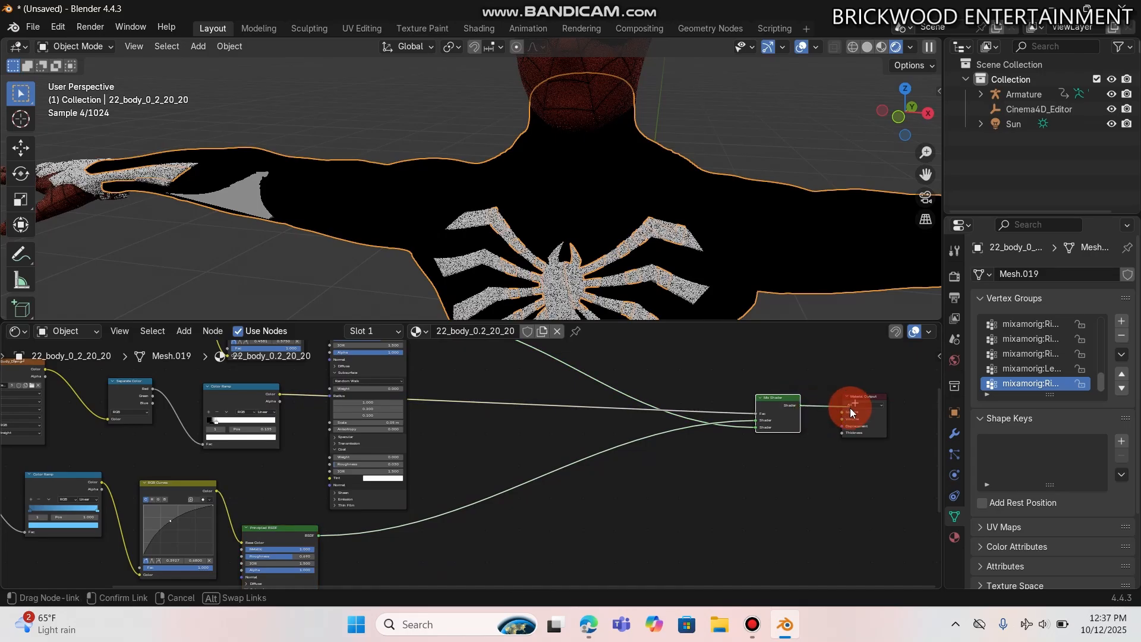
mouse_move(844, 411)
left_mouse_down()
mouse_move(828, 409)
mouse_move(843, 410)
left_mouse_up()
key("Escape")
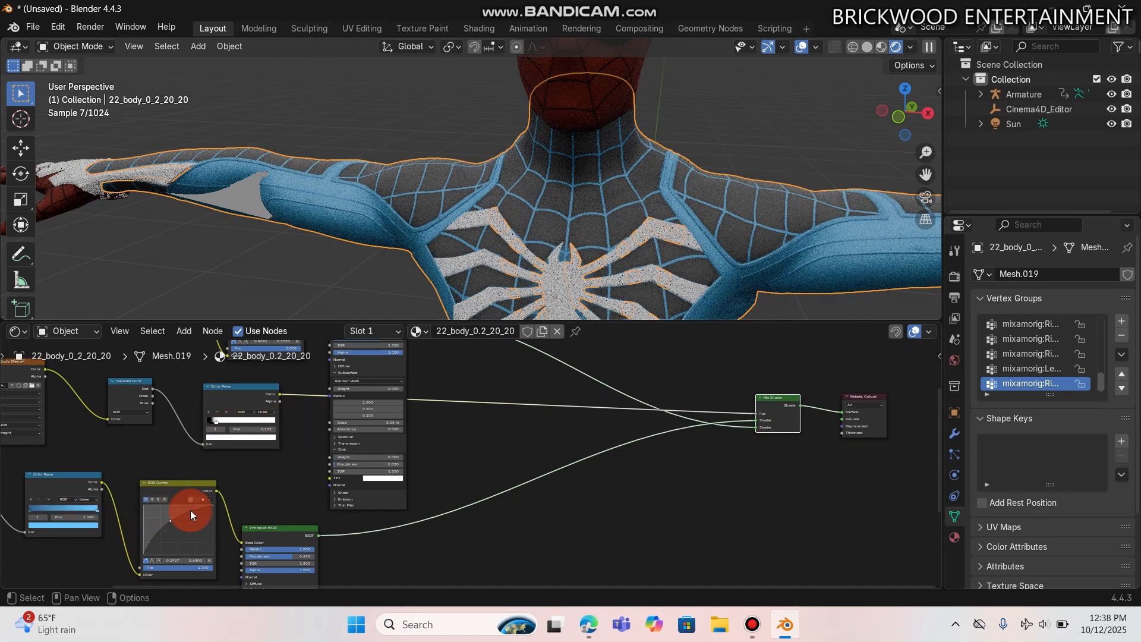
Step: Darken the blue Color Ramp's first stop to a very dark blue
left_click(74, 526)
left_click(56, 533)
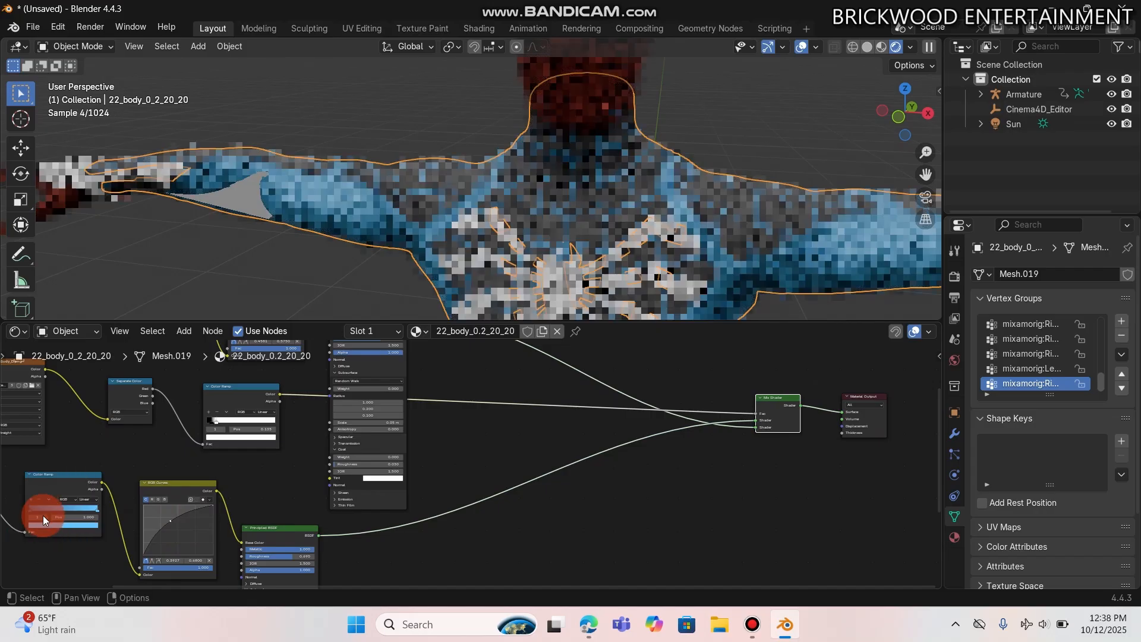
left_click(36, 509)
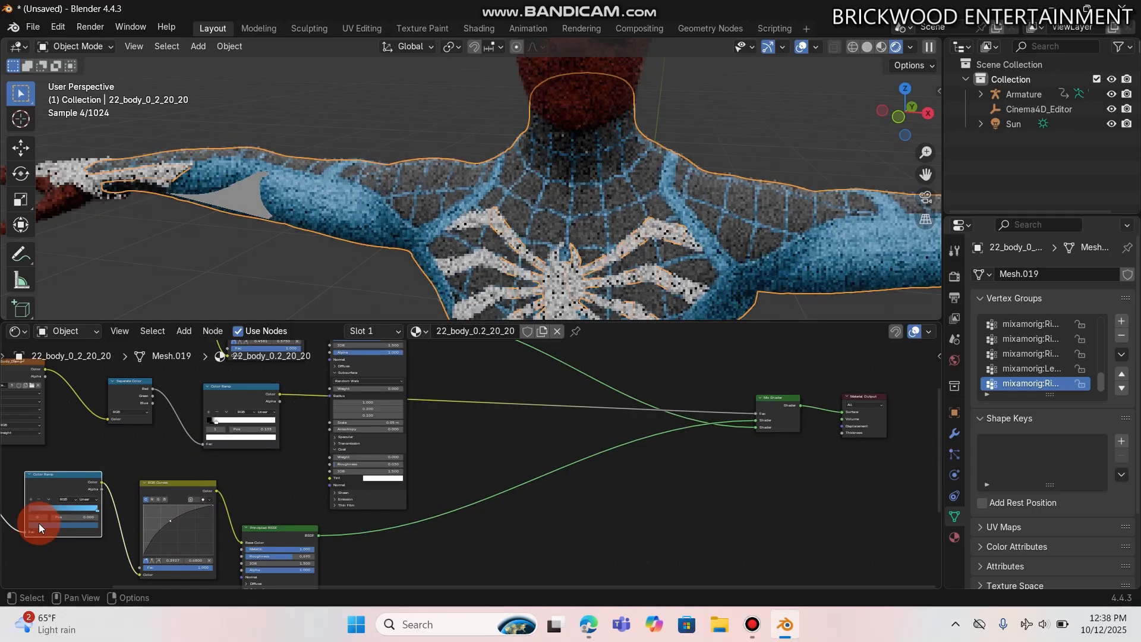
left_click(38, 524)
left_click(88, 461)
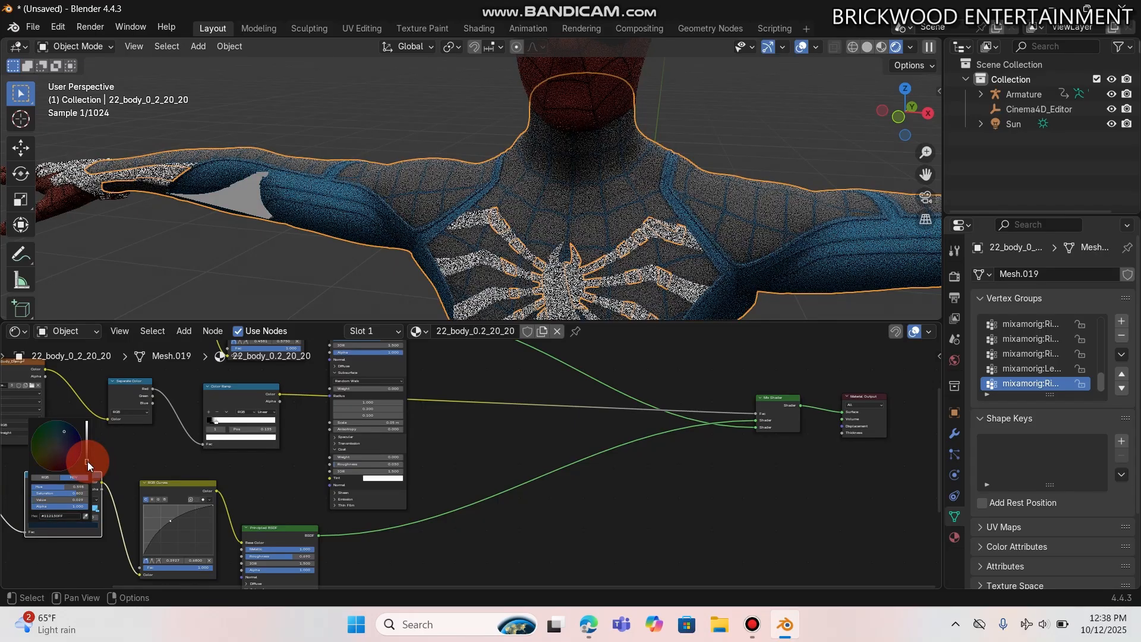
left_click_drag(87, 461, 89, 474)
left_click(105, 508)
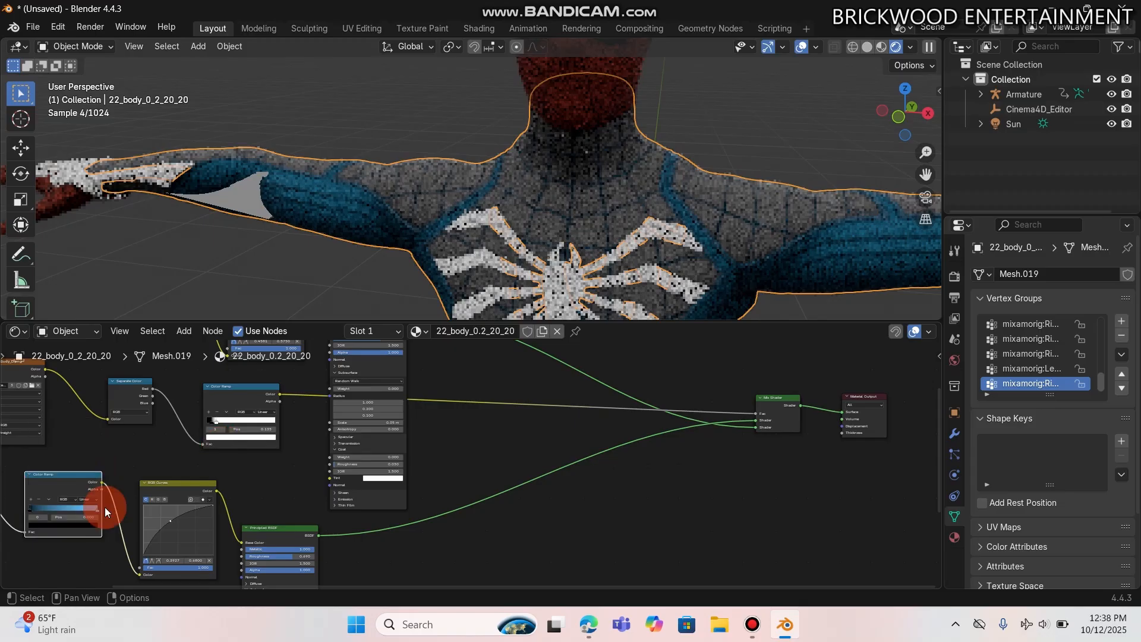
Step: Shift the blue Color Ramp's light stop to a more saturated blue and fine-tune the midpoint of the connected RGB Curves
left_click(94, 508)
left_click(88, 526)
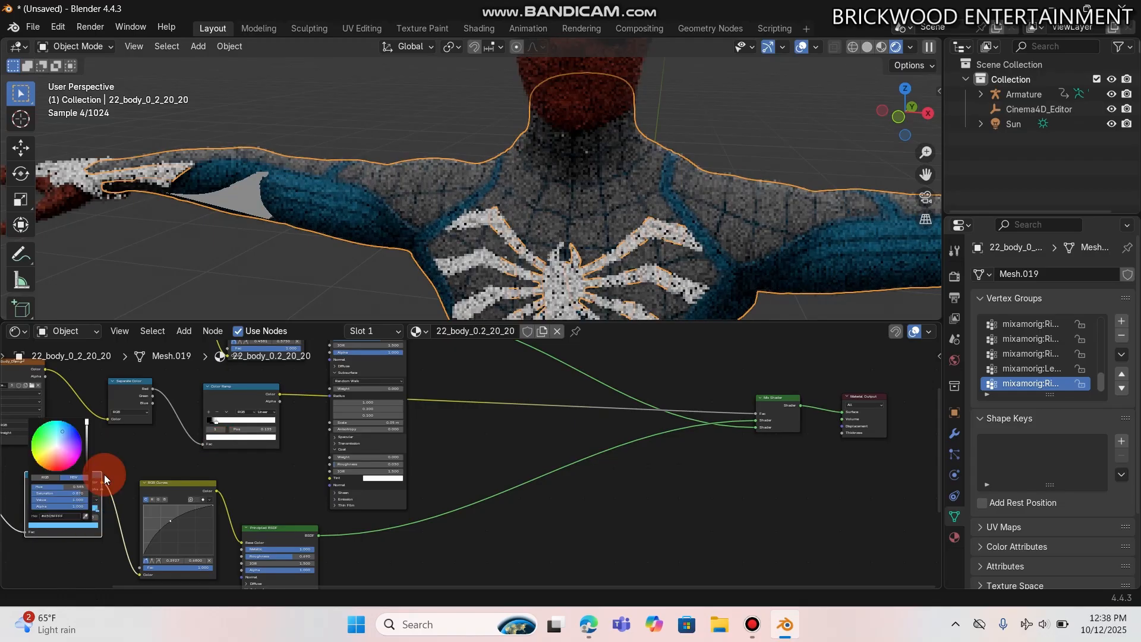
left_click(62, 436)
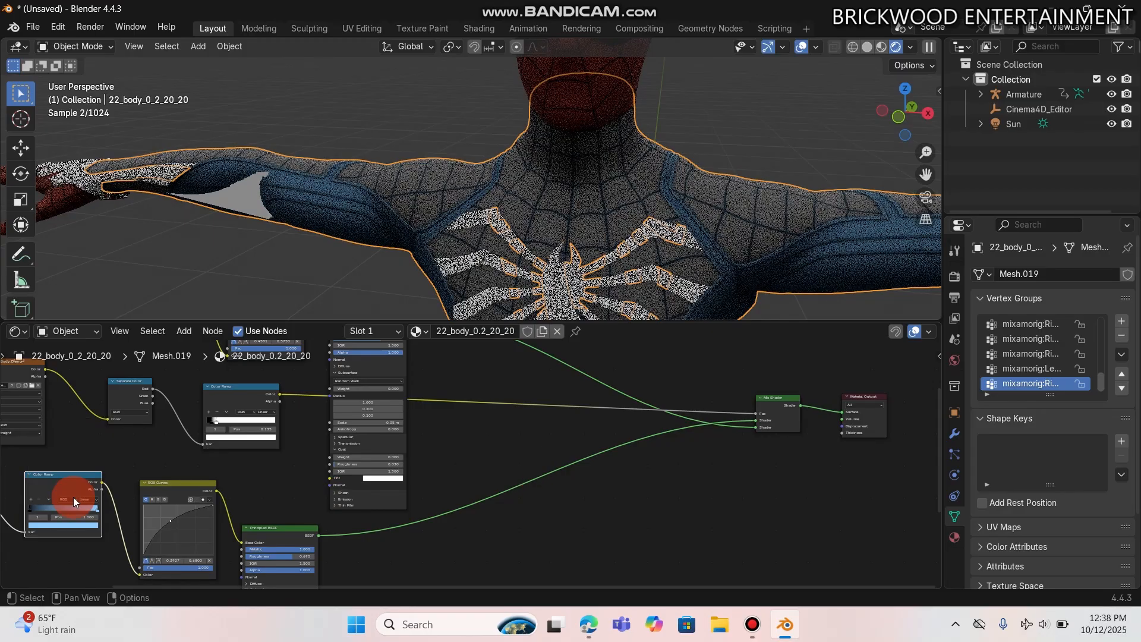
left_click_drag(173, 526, 169, 523)
left_click(174, 516)
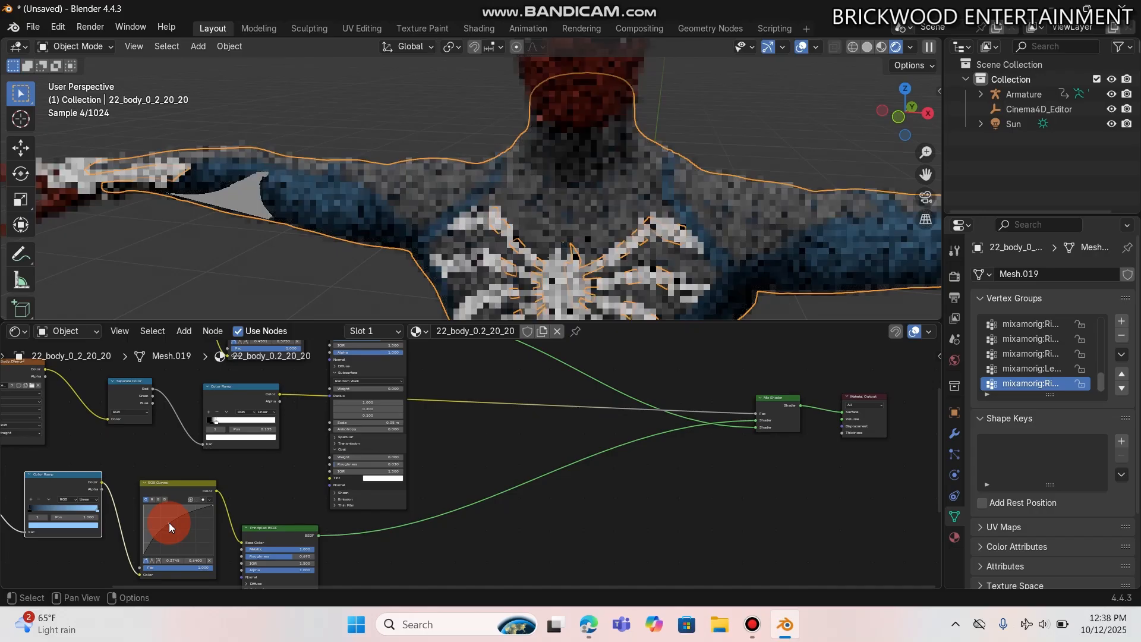
left_click(81, 525)
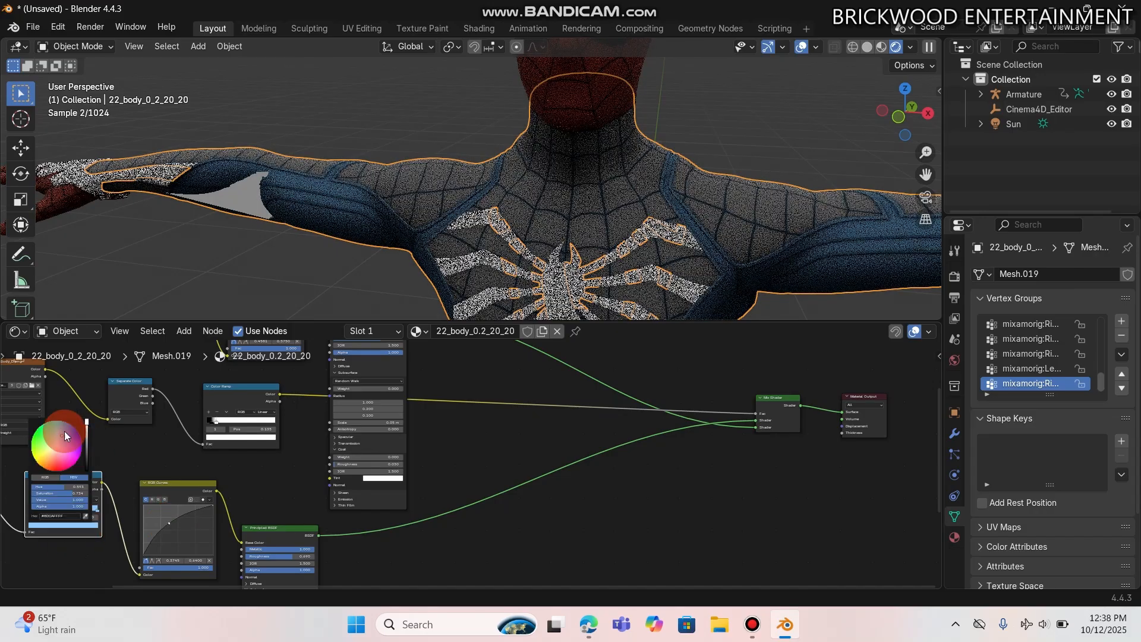
left_click(64, 433)
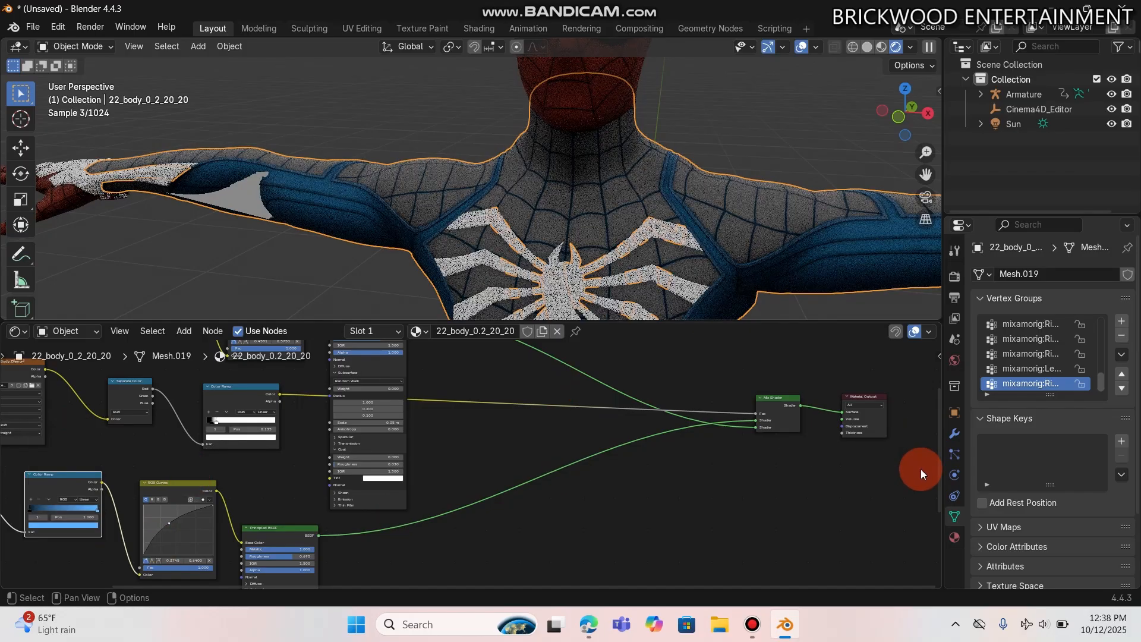
Step: Set the white stop of the upper Color Ramp to a full-brightness pure red
left_click_drag(935, 441, 932, 393)
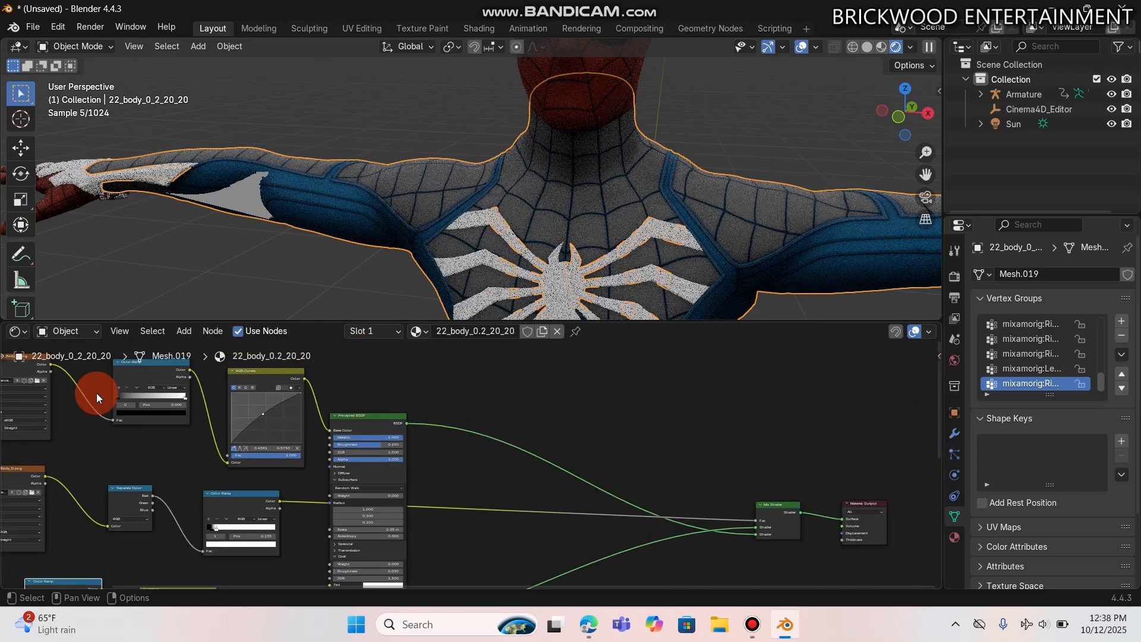
left_click(173, 394)
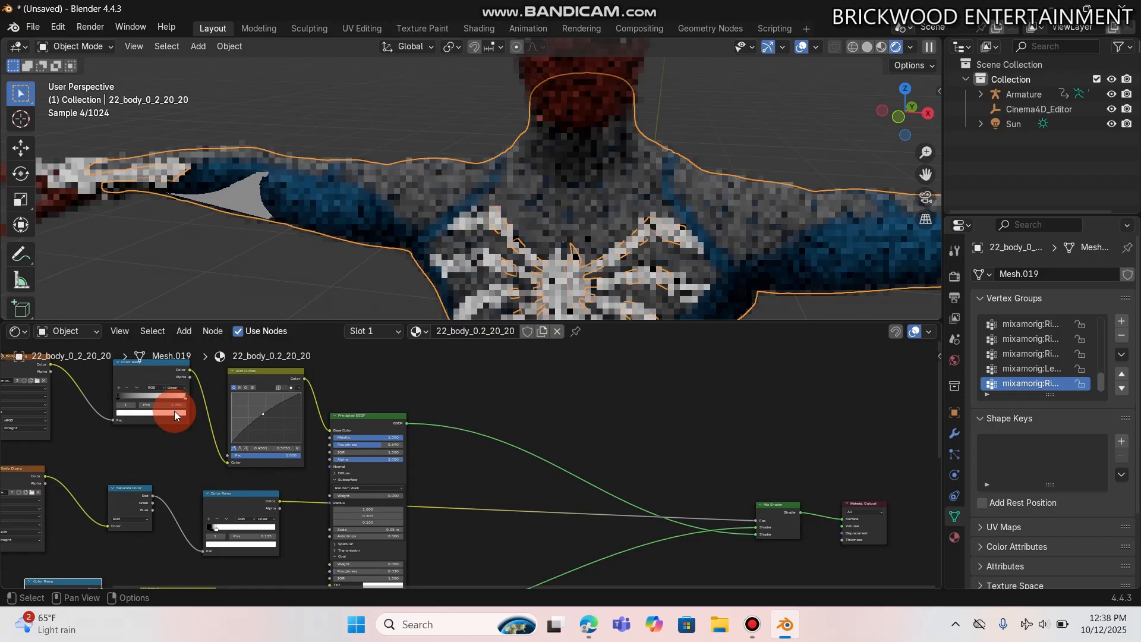
left_click(173, 411)
left_click_drag(144, 350, 144, 359)
left_click(173, 326)
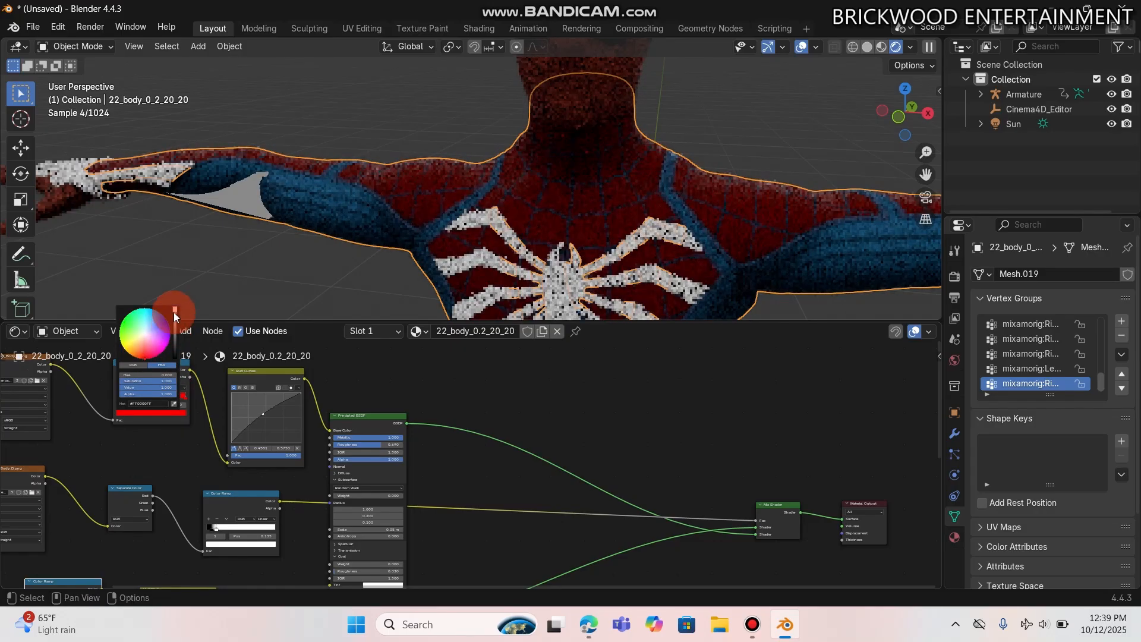
left_click_drag(173, 312, 173, 308)
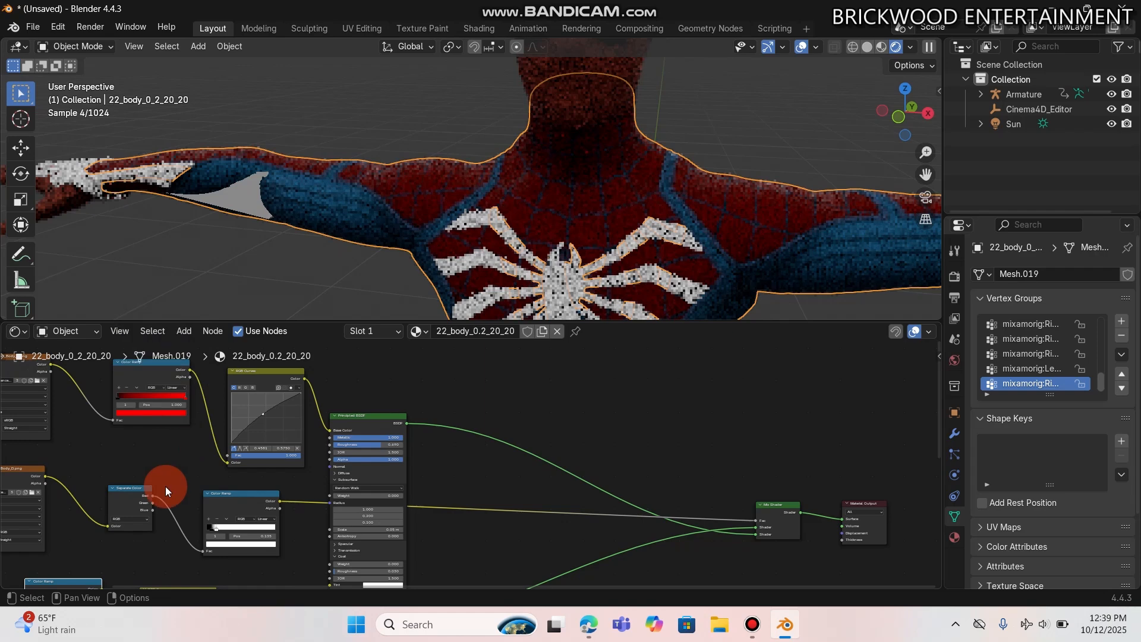
Step: Set the black stop of the upper Color Ramp to a dark red and check the suit in the viewport
left_click(126, 394)
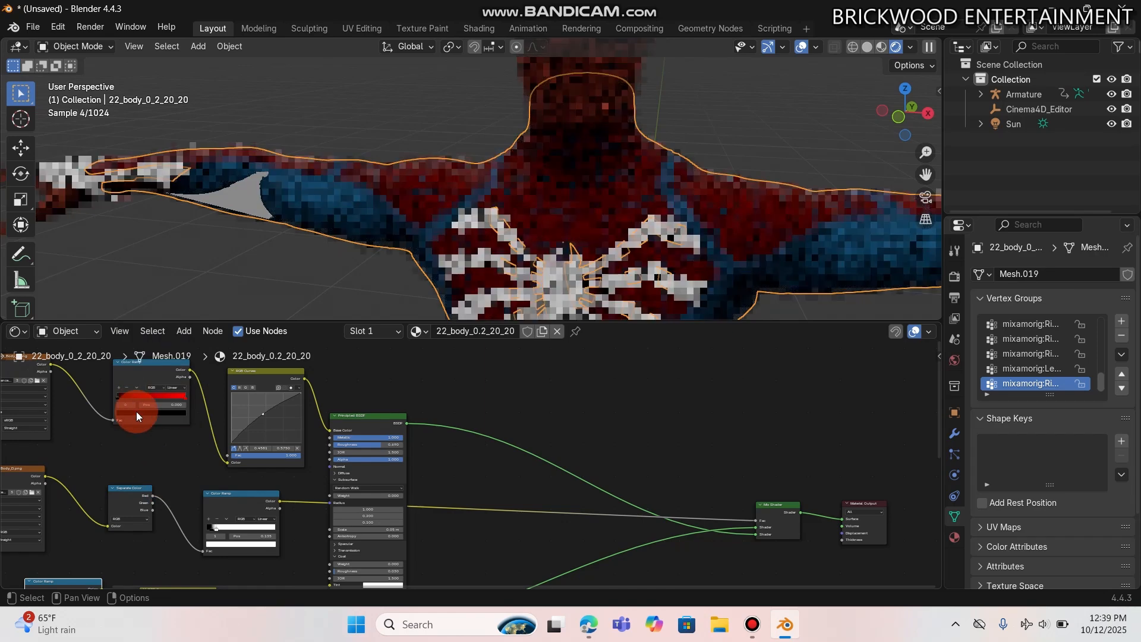
left_click(137, 412)
left_click(159, 329)
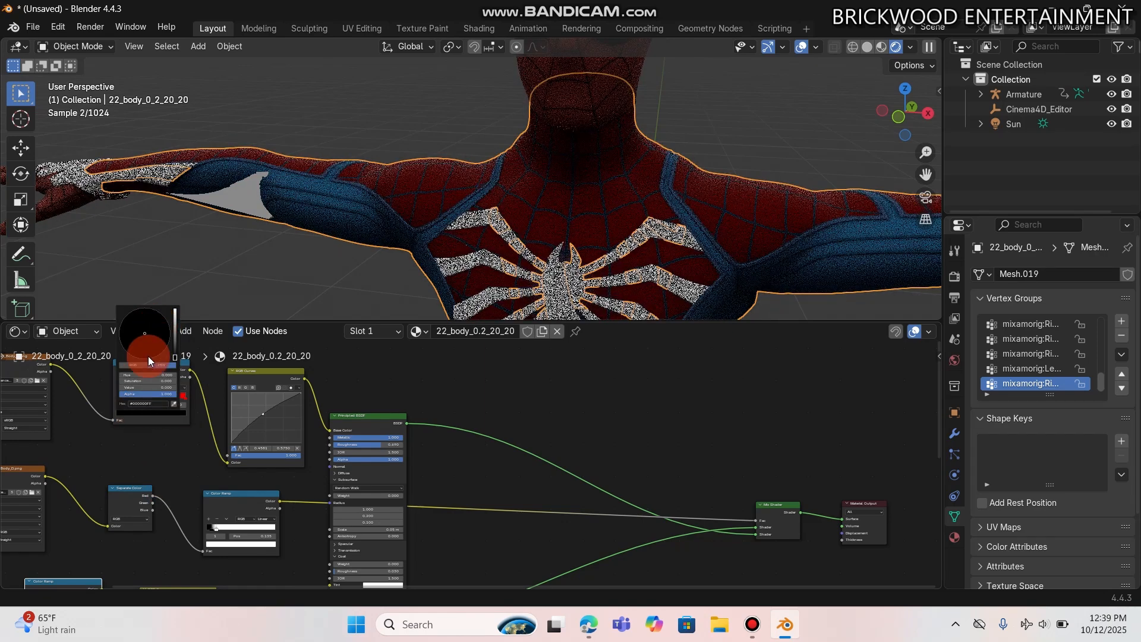
left_click(148, 357)
left_click(176, 336)
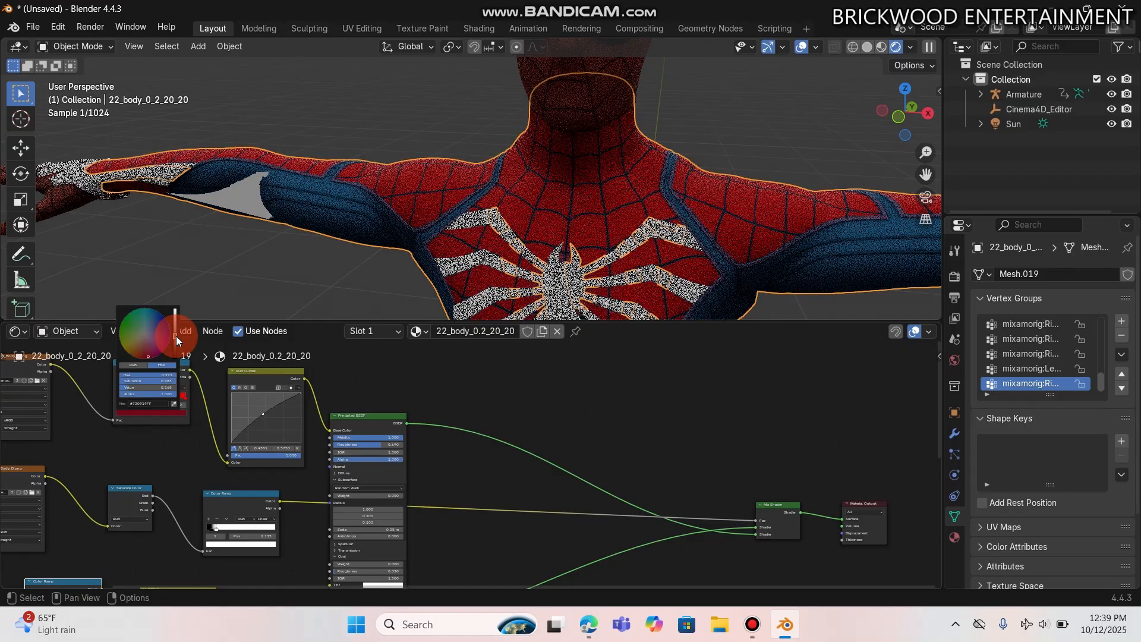
left_click(766, 201)
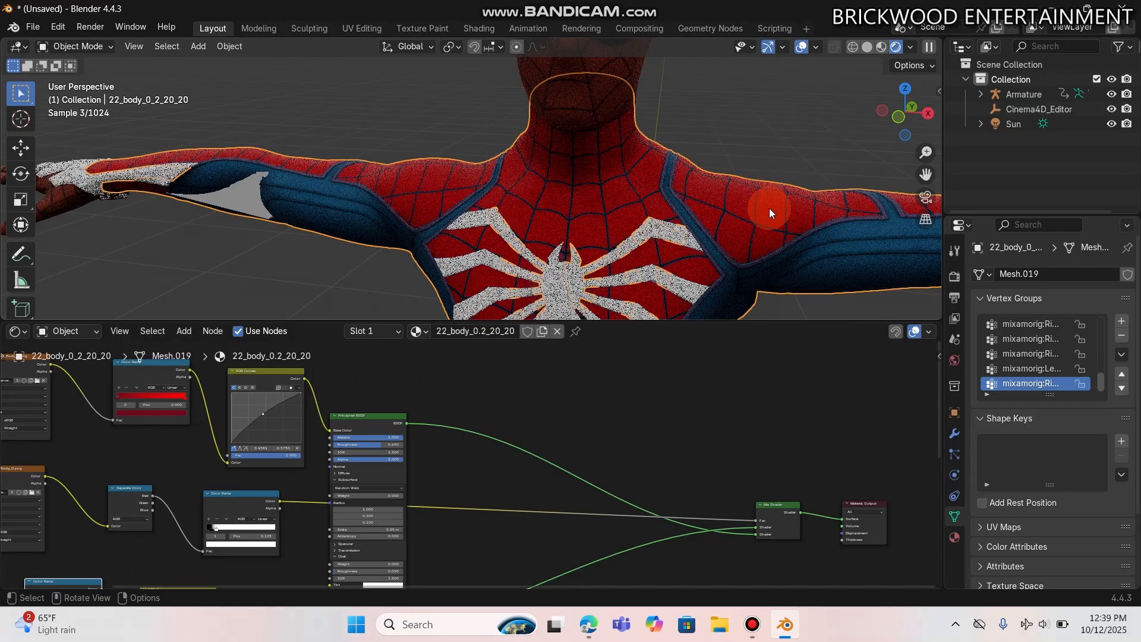
left_click_drag(894, 128, 894, 128)
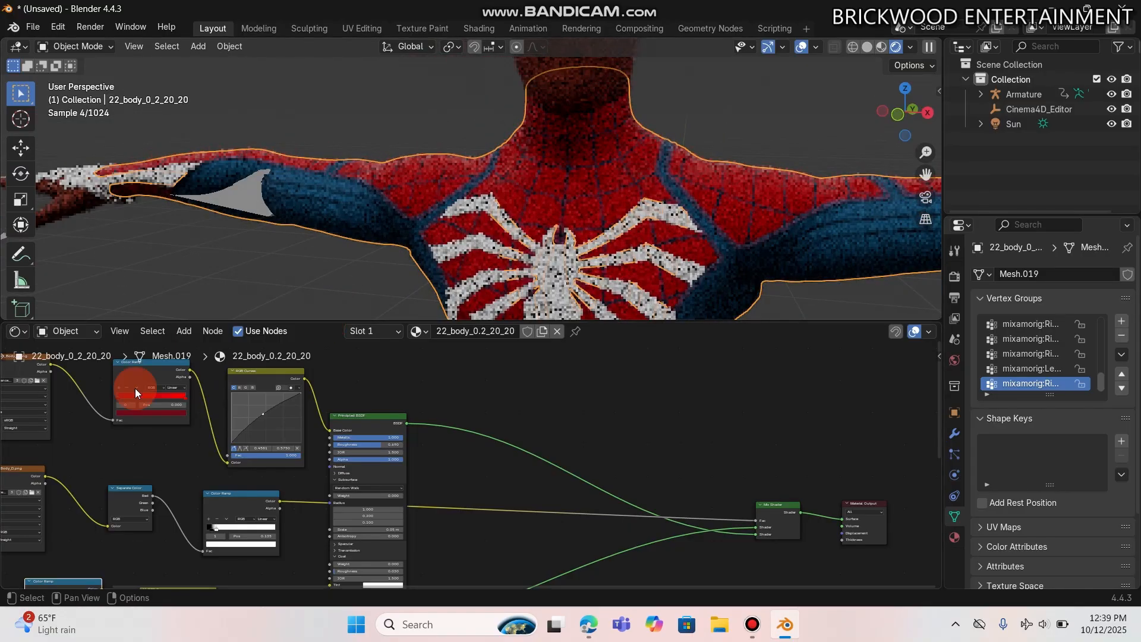
Step: Fine-tune the brightness of the upper Color Ramp's dark red stop and raise the midpoint of the connected RGB Curves
left_click(153, 412)
left_click(172, 350)
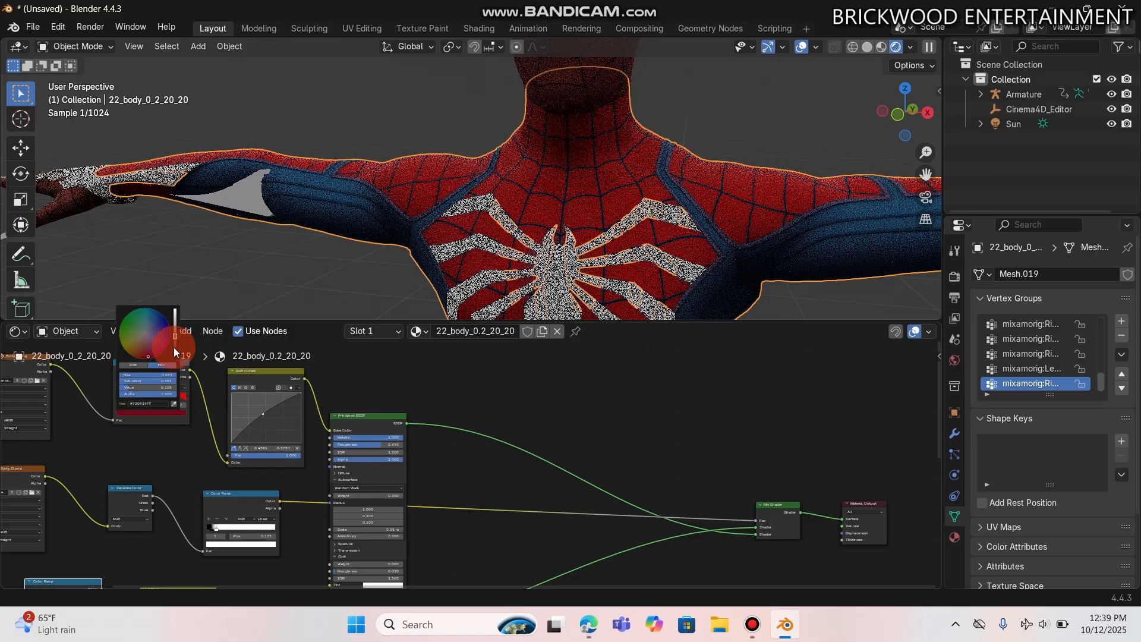
left_click_drag(174, 350, 175, 336)
left_click(269, 415)
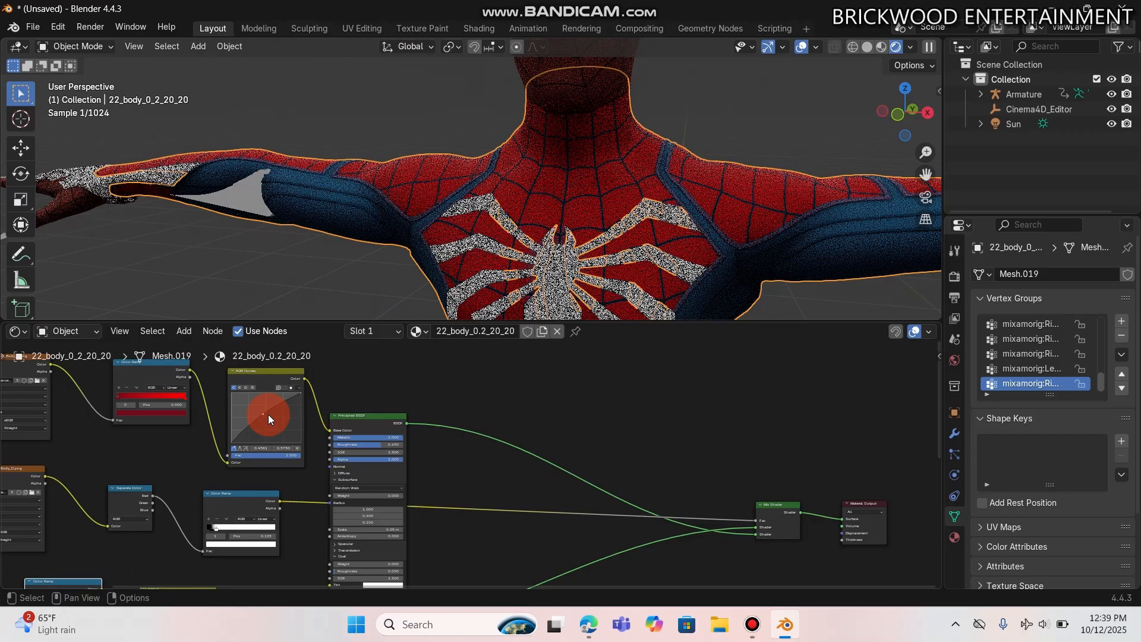
mouse_move(263, 415)
left_mouse_down()
mouse_move(269, 425)
mouse_move(249, 422)
mouse_move(283, 393)
mouse_move(237, 405)
mouse_move(258, 410)
left_mouse_up()
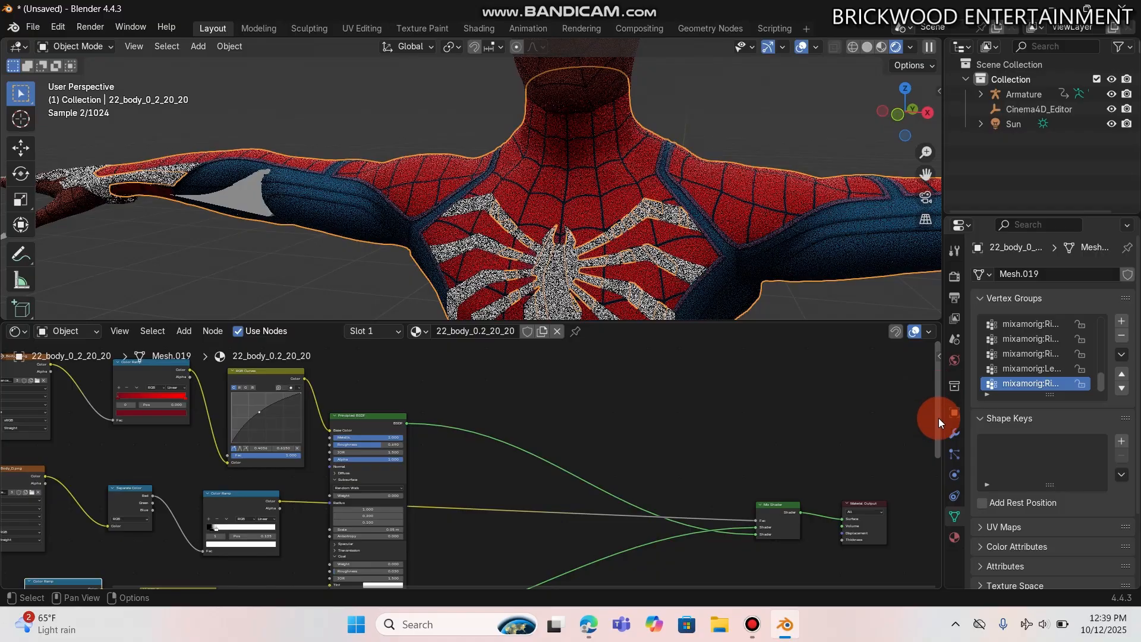
Step: Raise and fine-tune the midpoint of the RGB Curves node in the blue shader branch
left_click_drag(939, 419, 938, 448)
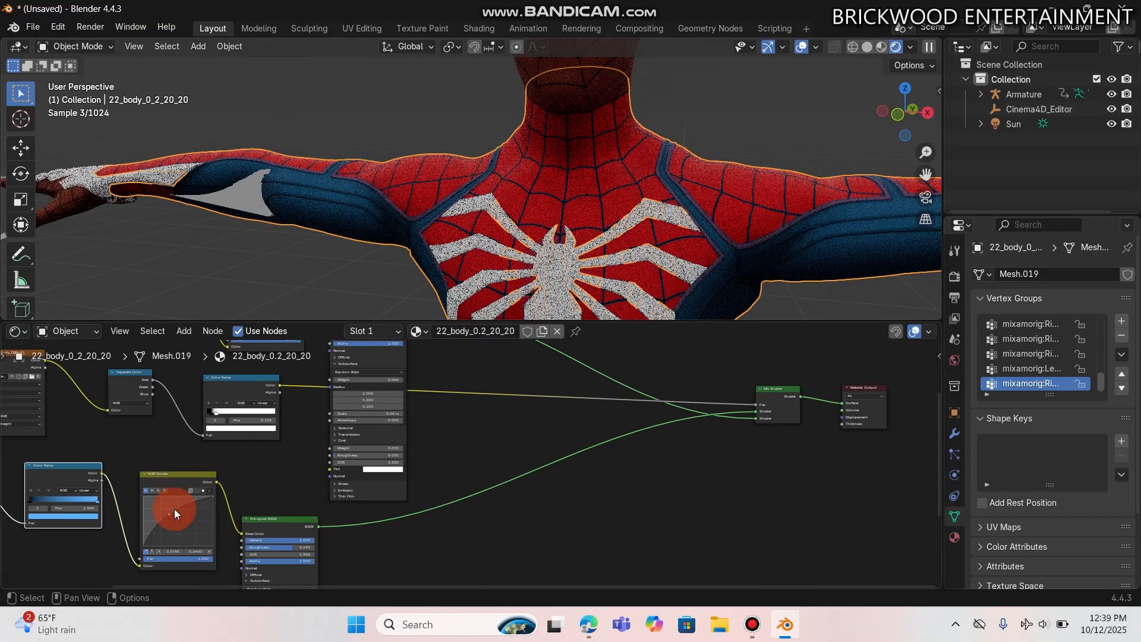
left_click_drag(169, 514, 168, 512)
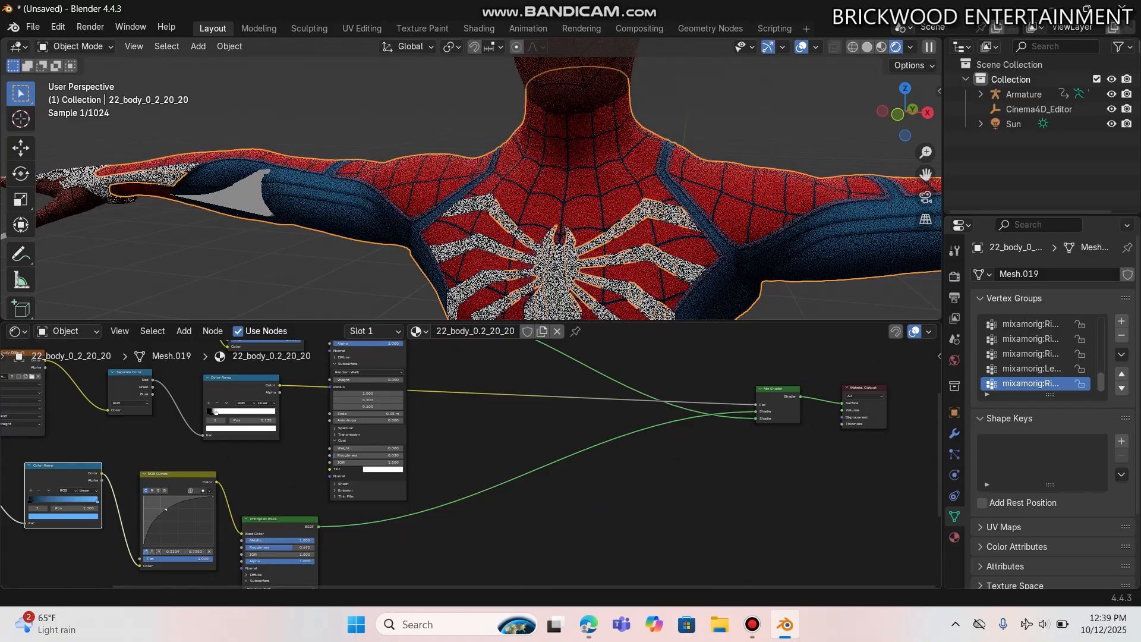
left_click(165, 508)
left_click_drag(166, 508, 170, 513)
Step: Shift the blue Color Ramp's light stop to a deeper, more saturated blue and nudge the connected RGB Curves midpoint to brighten it
left_click(95, 502)
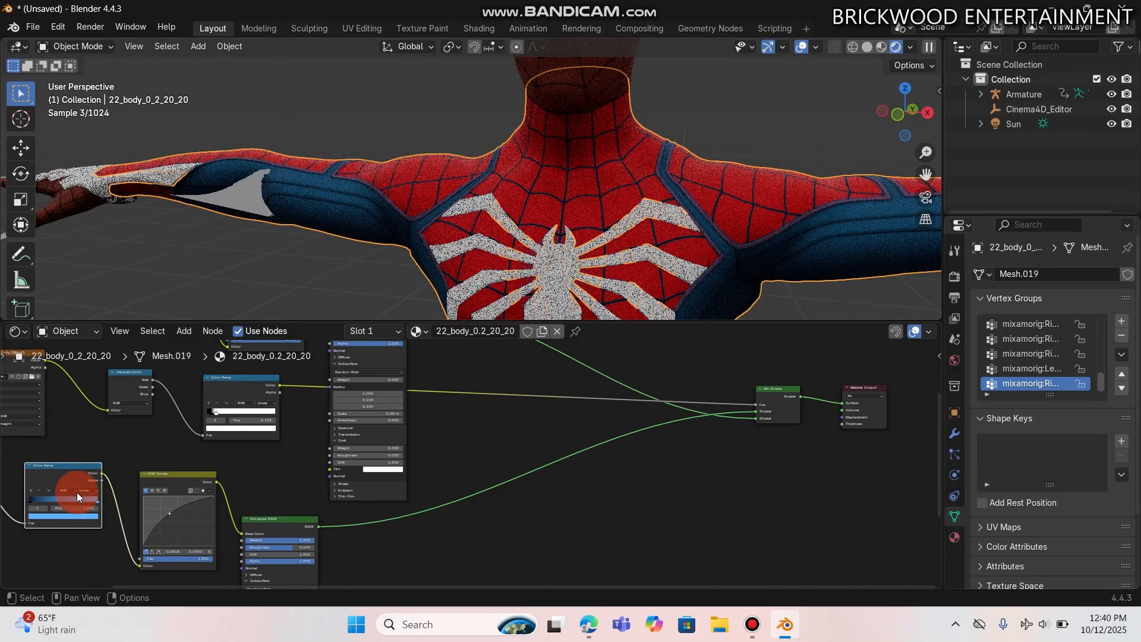
left_click(80, 510)
left_click(81, 519)
left_click(72, 428)
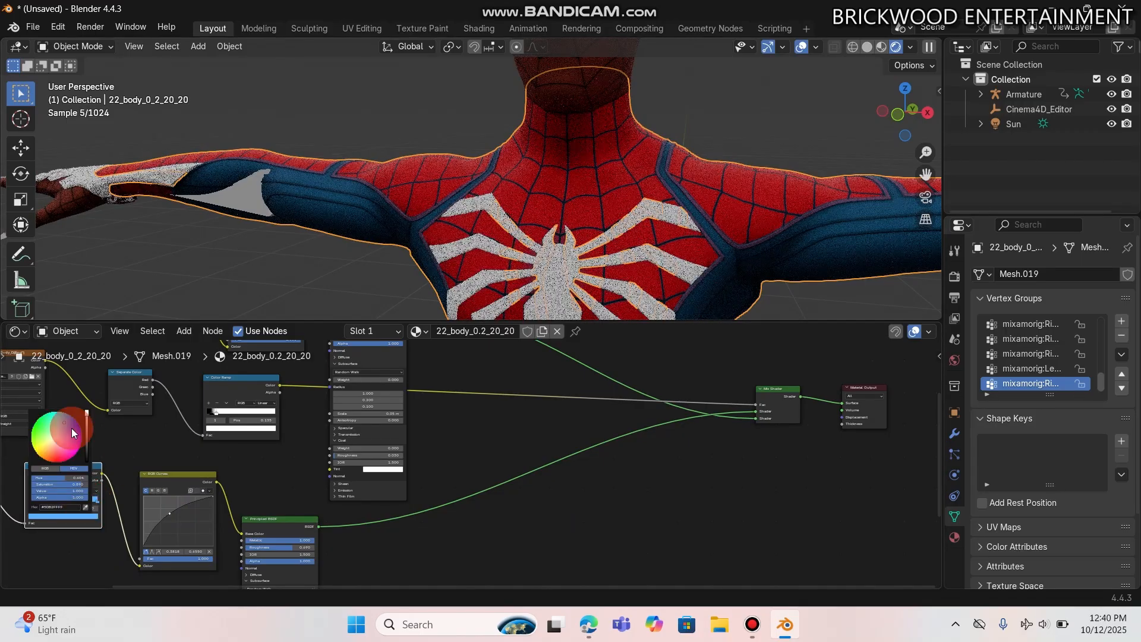
left_click(66, 423)
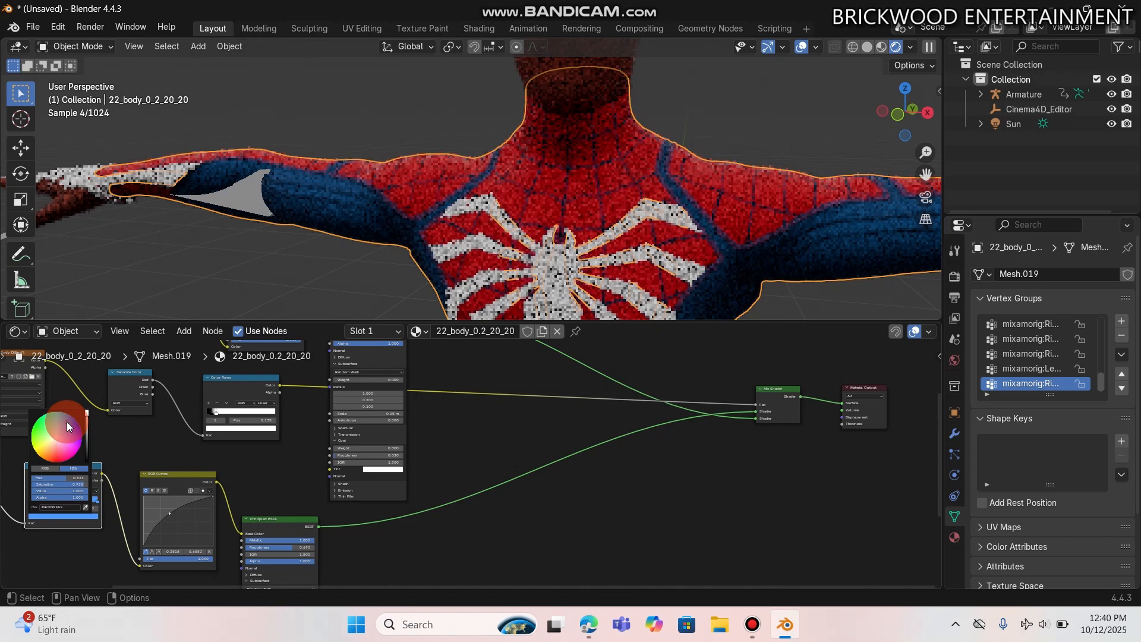
left_click(216, 558)
left_click(162, 512)
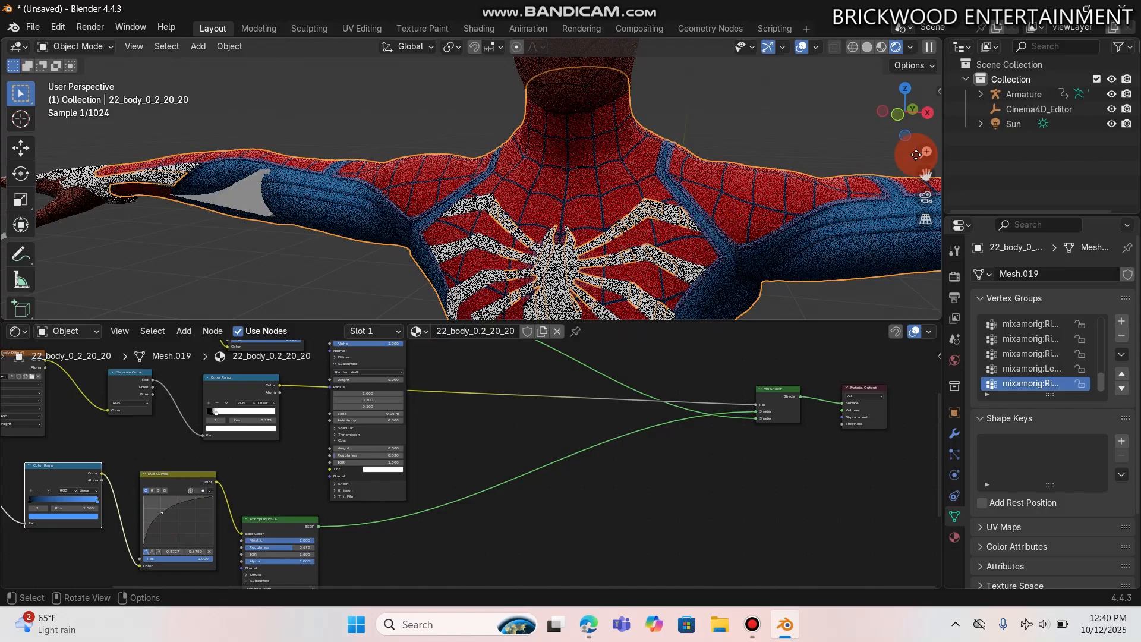
Step: Hide the viewport overlays and view the character's whole upper body
left_click_drag(915, 158, 919, 158)
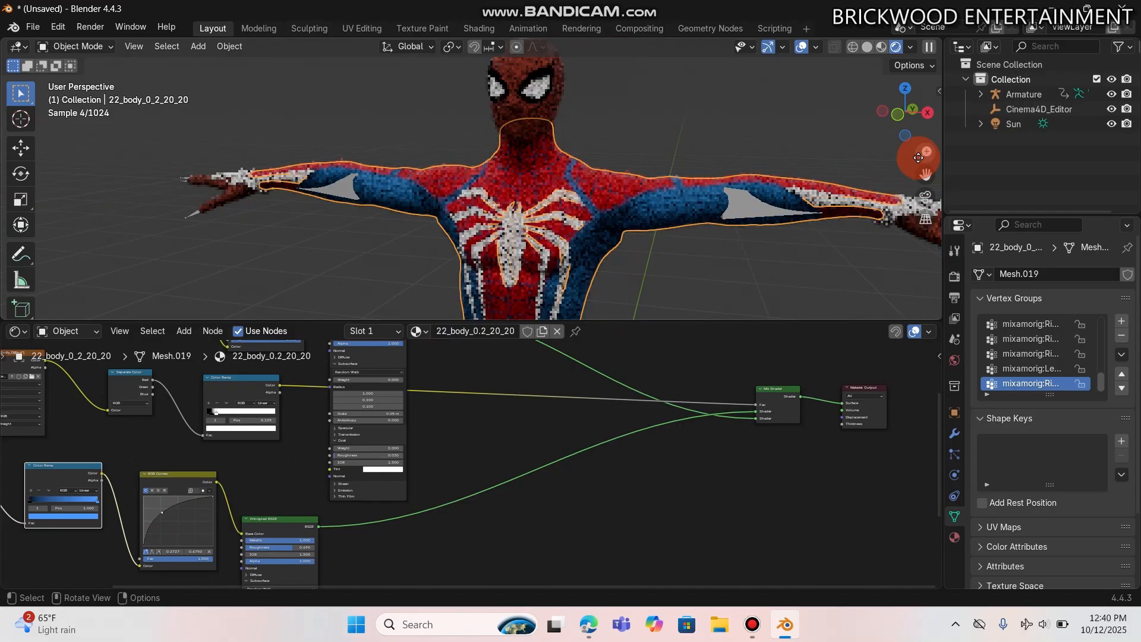
left_click(802, 47)
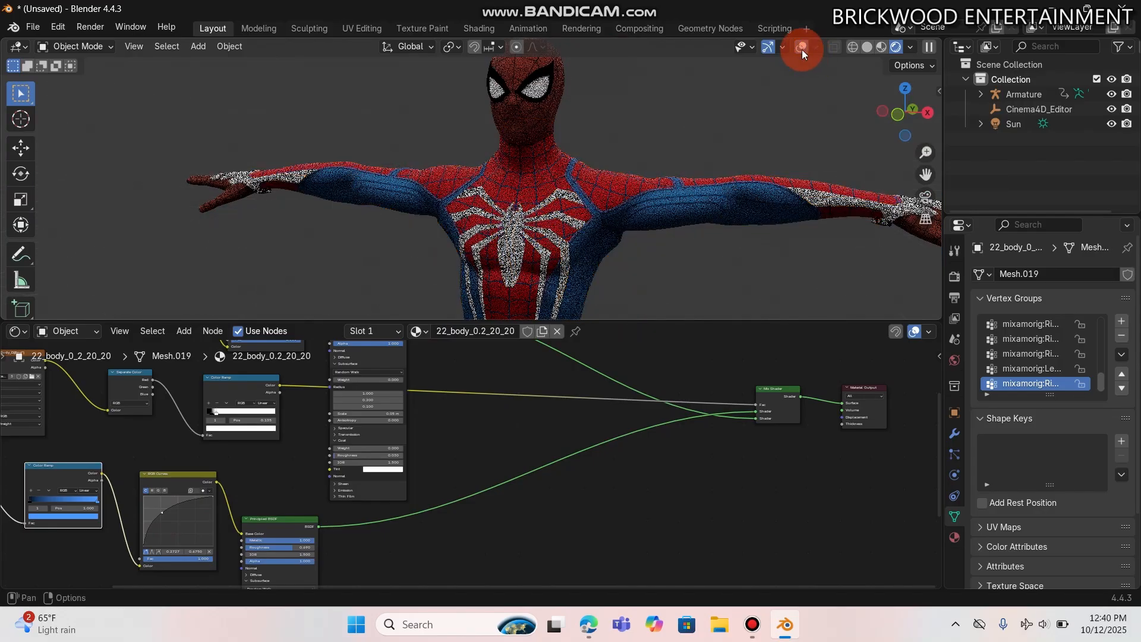
left_click(502, 263)
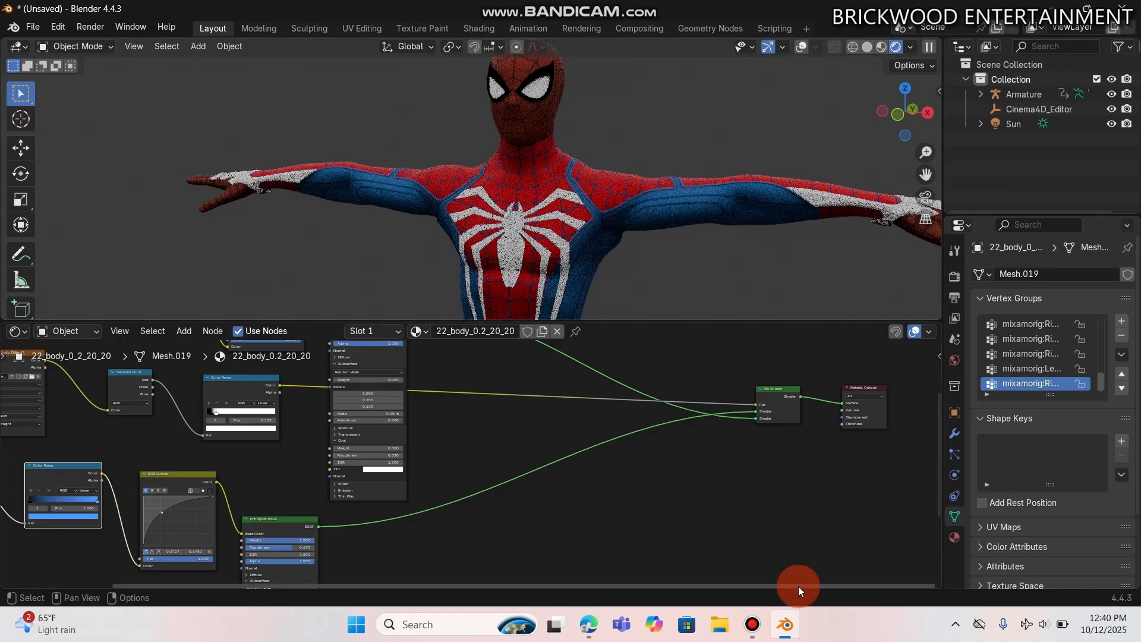
Step: Add a Bump node fed by the lower body texture's color through Height and connect its Normal to the blue Principled BSDF
left_click_drag(613, 588, 538, 575)
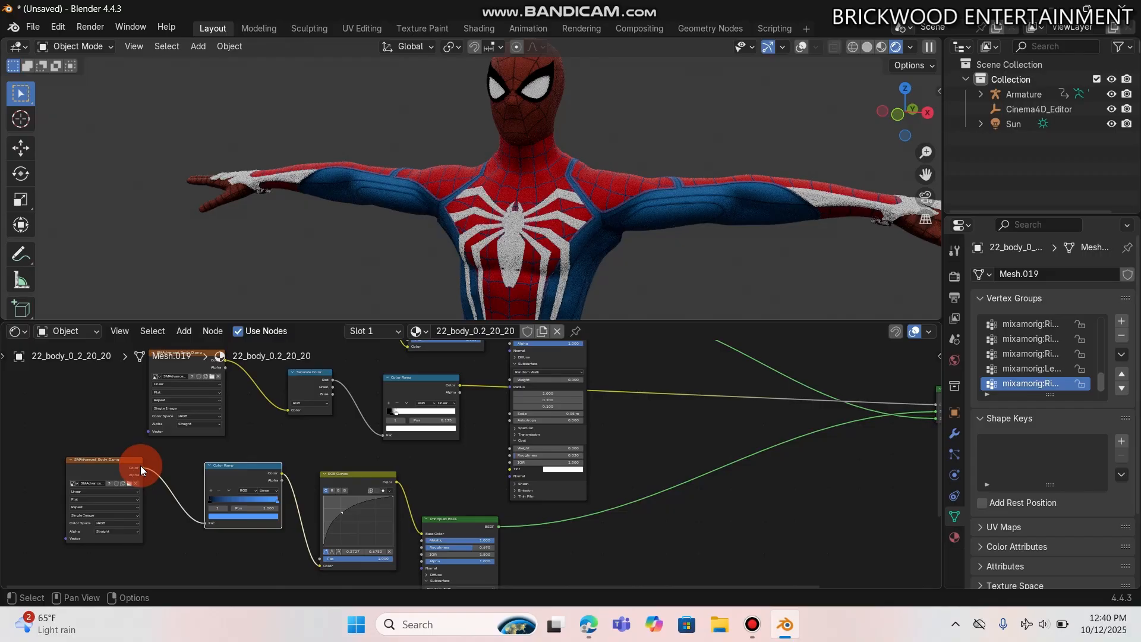
left_click_drag(143, 468, 268, 567)
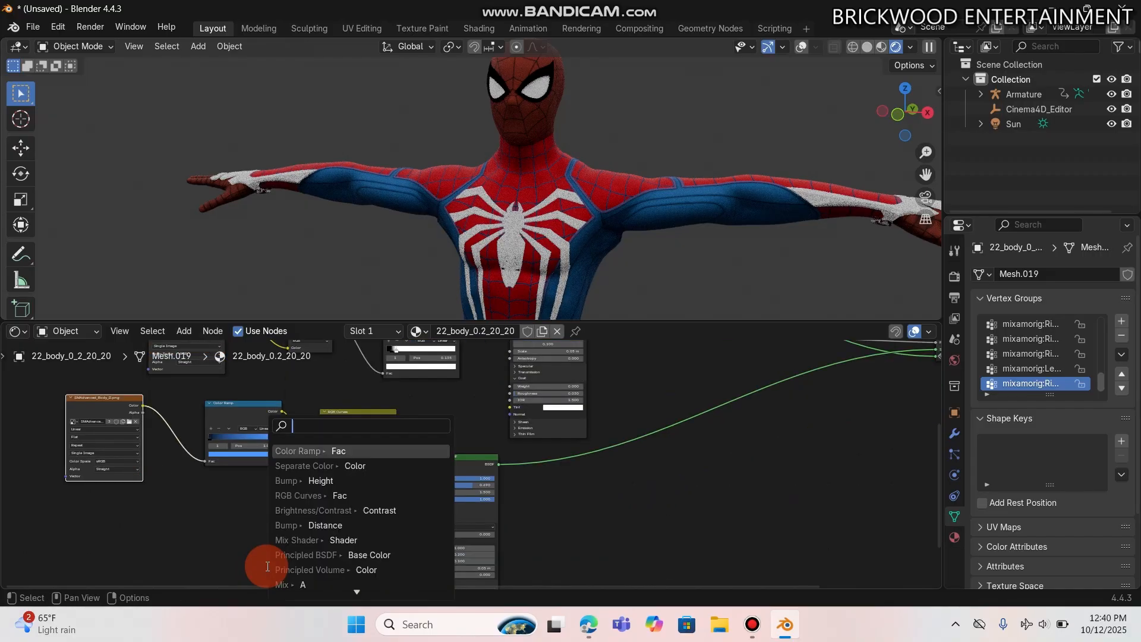
left_click(310, 484)
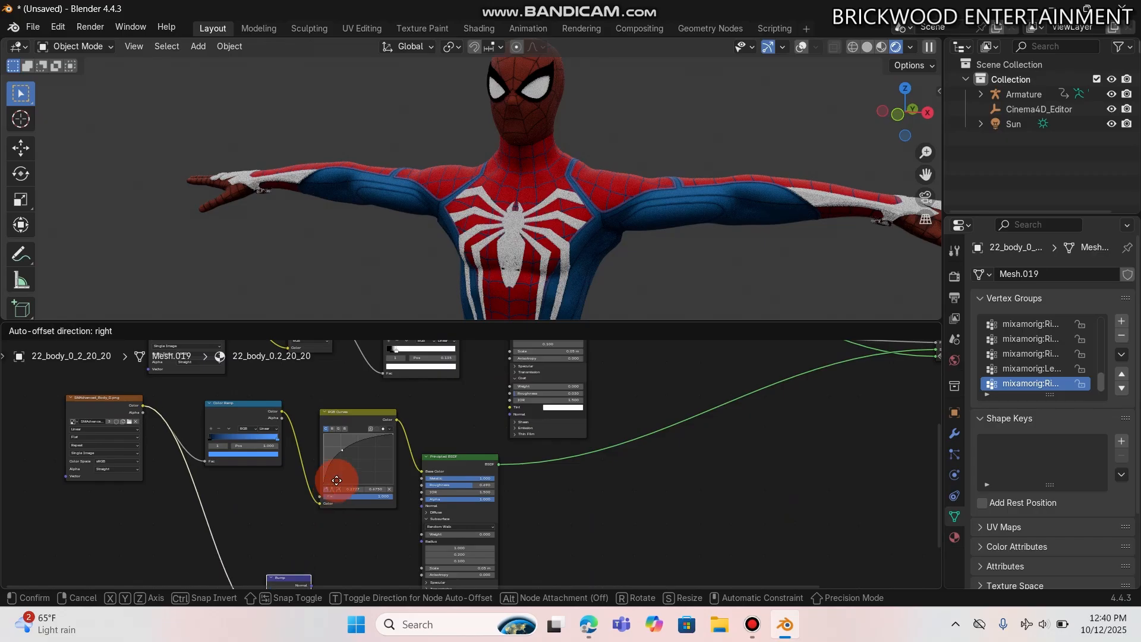
left_click(352, 580)
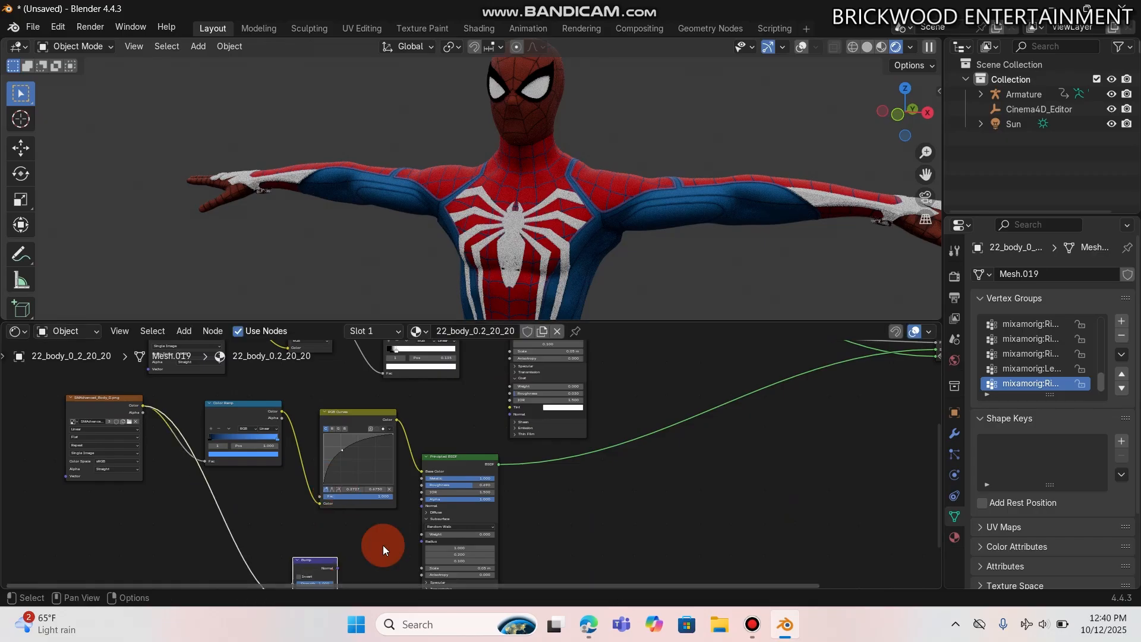
left_click_drag(337, 568, 425, 506)
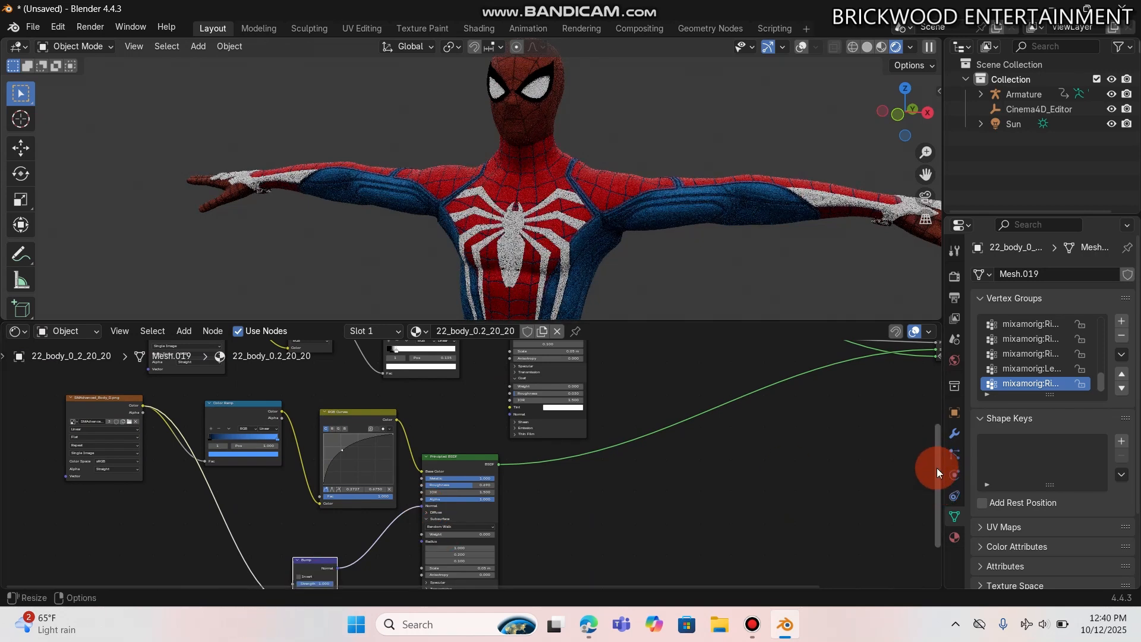
Step: Set the new Bump node's strength to 0.1 and inspect the suit's shoulder up close
left_click_drag(937, 467, 938, 464)
scroll(453, 518, "down", 1)
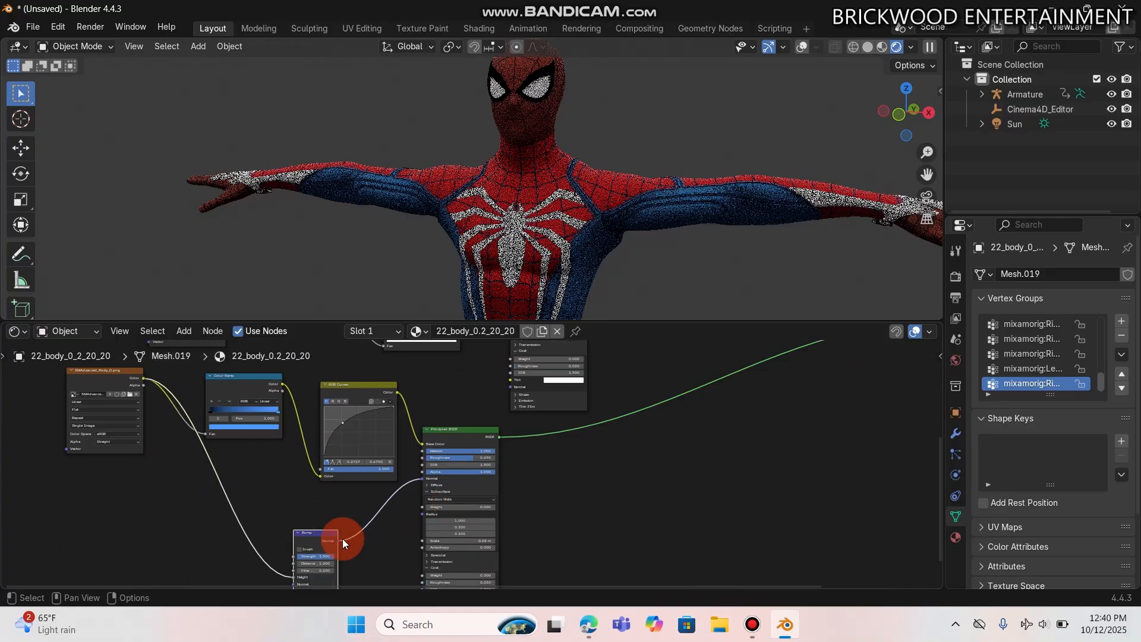
left_click(318, 555)
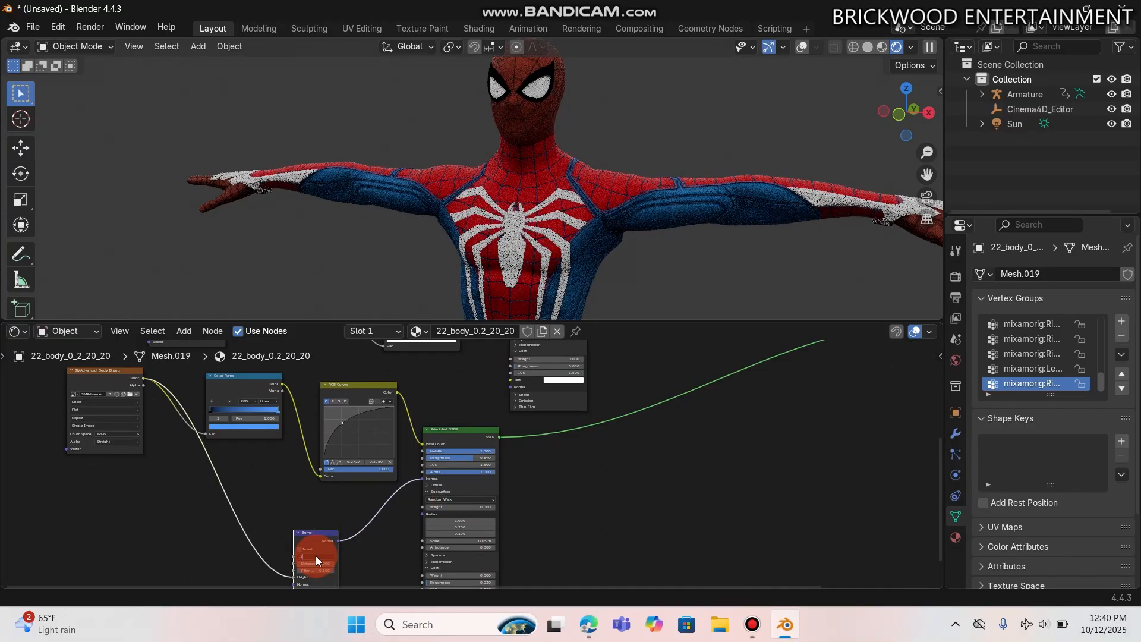
key("Return")
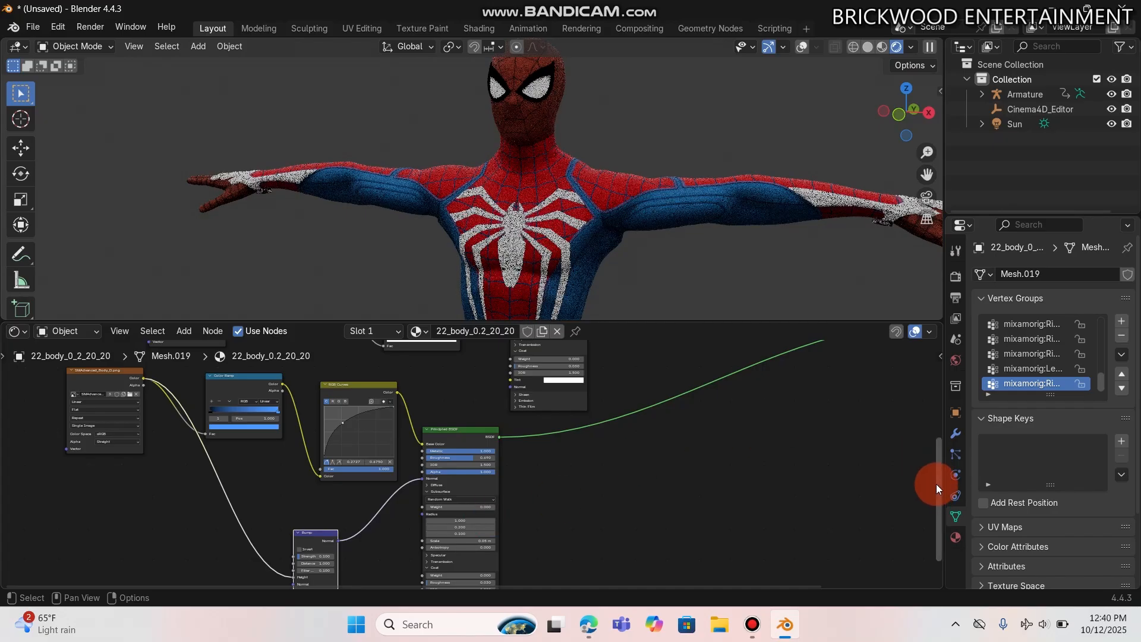
left_click_drag(936, 485, 583, 208)
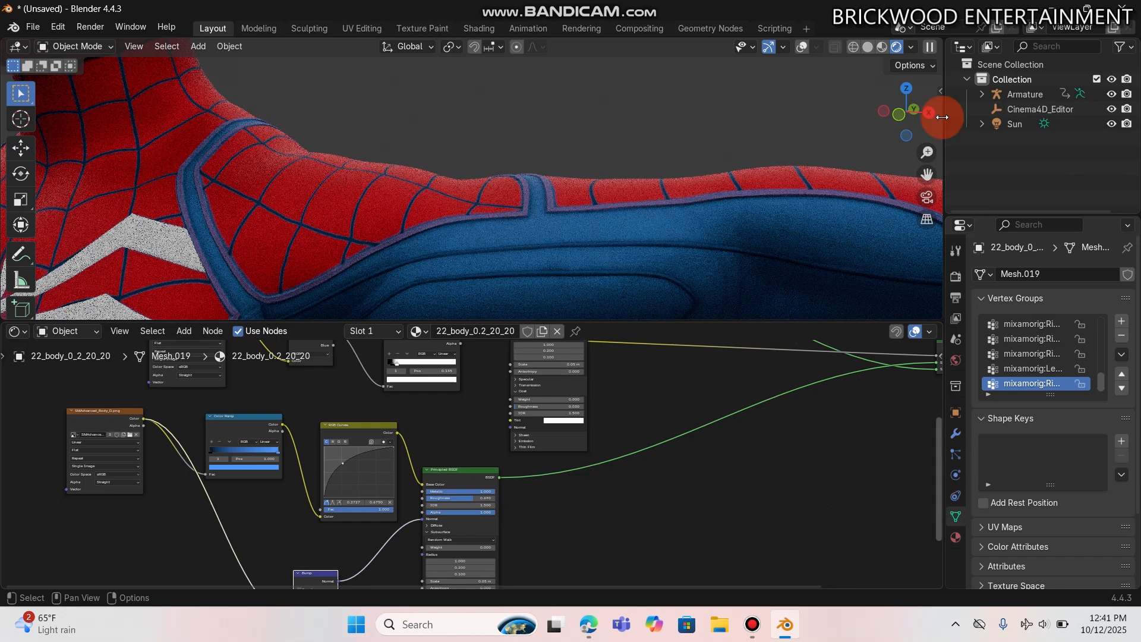
Step: Select the torso mesh and rename its material "Bosy"
left_click_drag(926, 166, 504, 280)
left_click(505, 279)
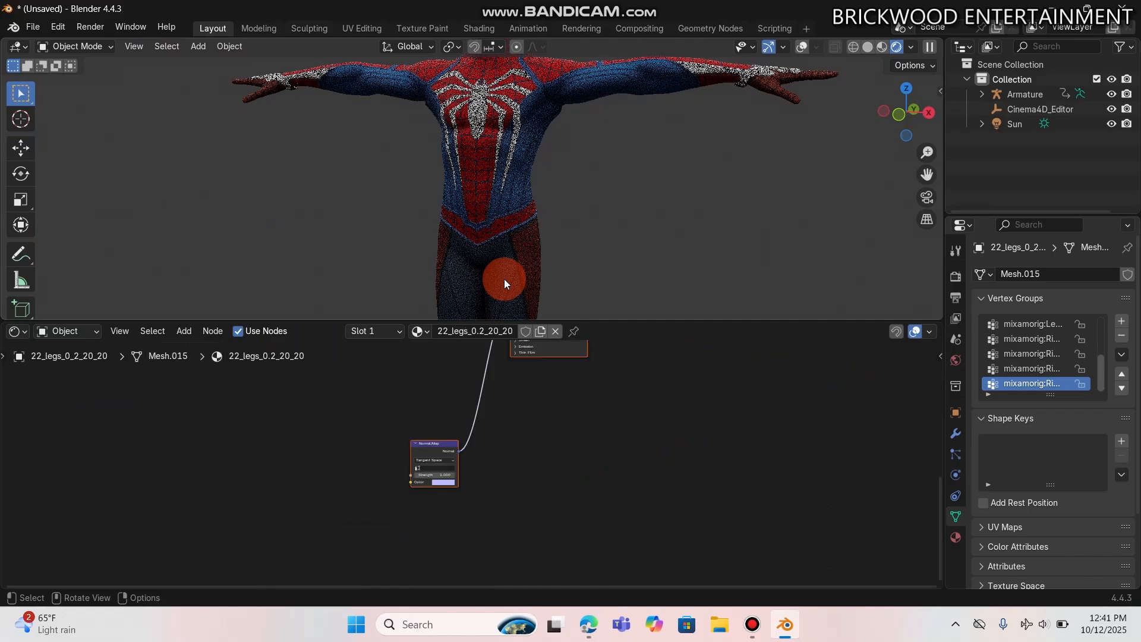
left_click(522, 178)
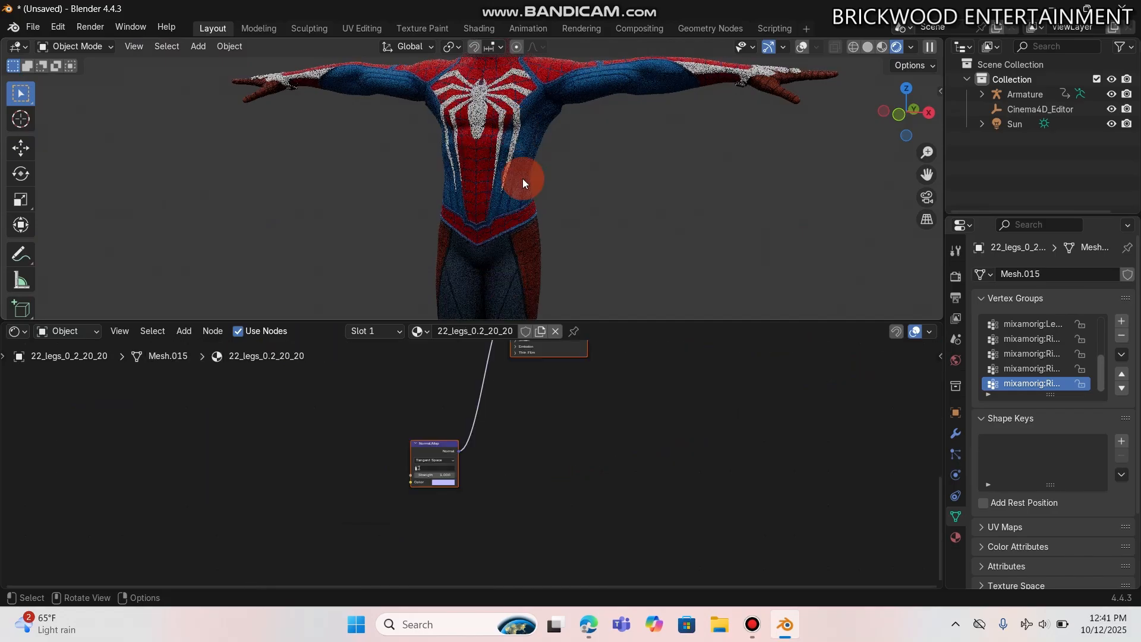
left_click(484, 329)
type("Bosy")
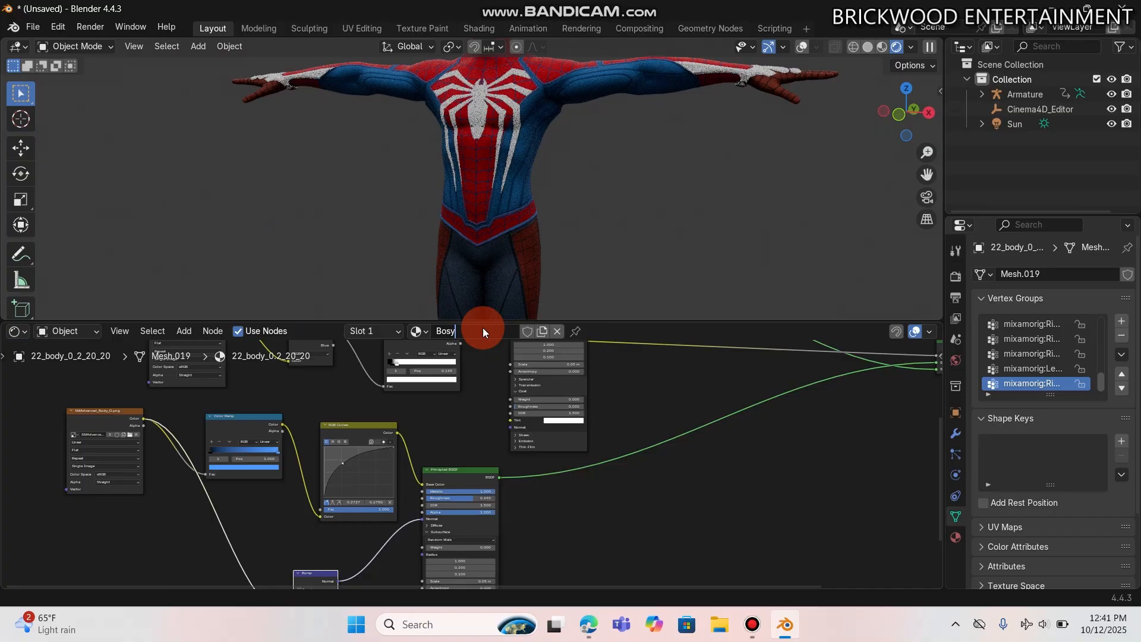
key("Return")
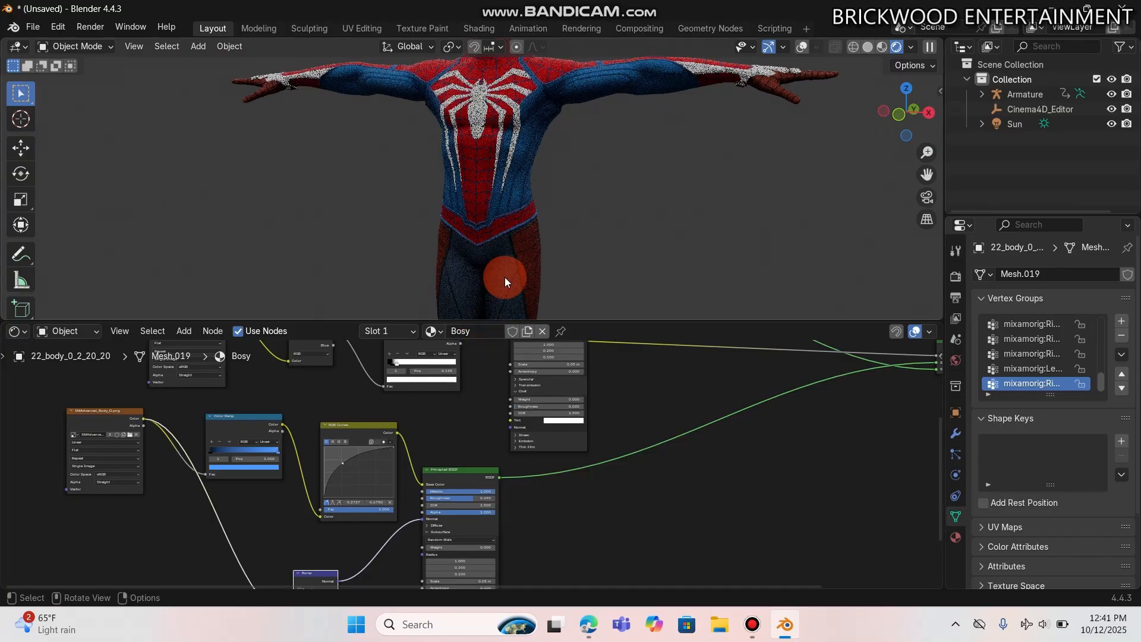
Step: Select the legs mesh and assign the existing "Bosy" material to it
left_click(505, 277)
left_click(491, 330)
key("BackSpace")
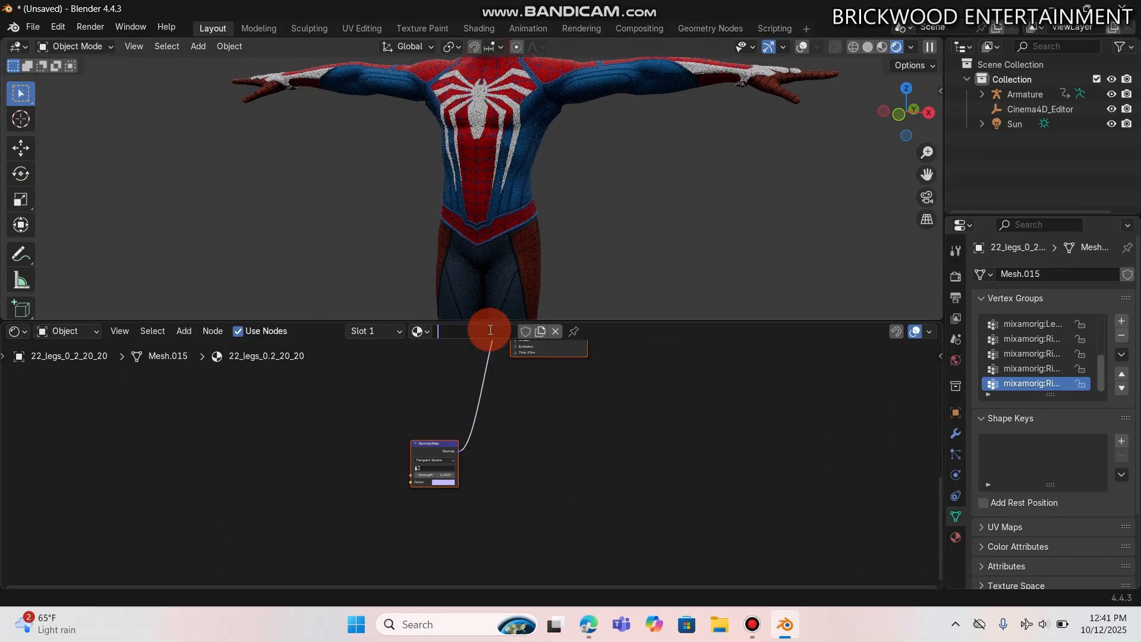
key("Return")
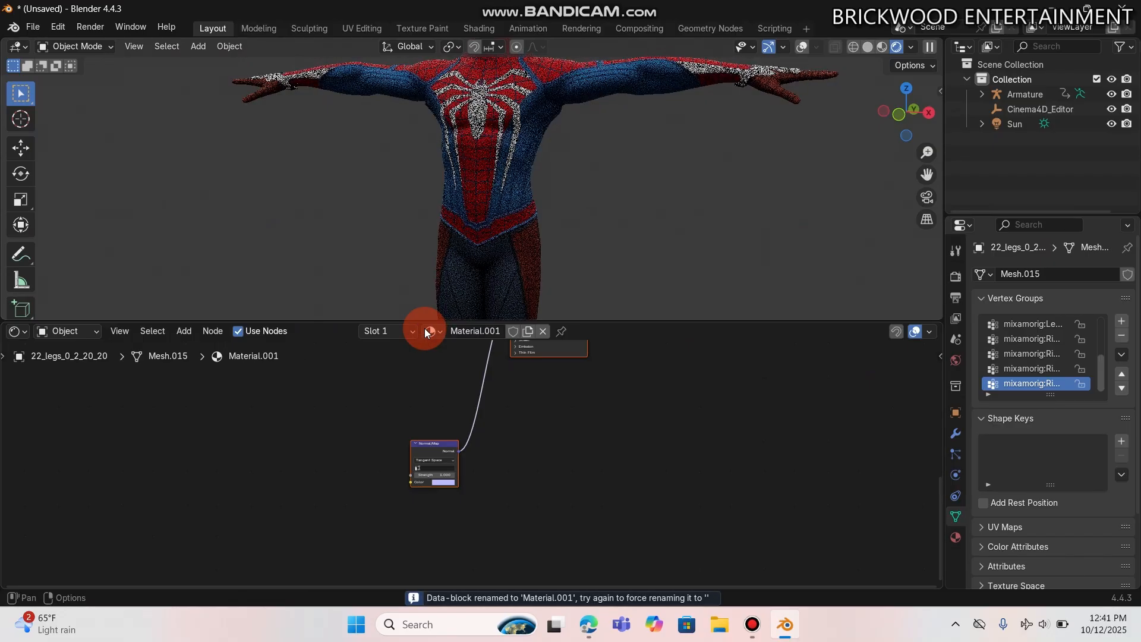
left_click(430, 331)
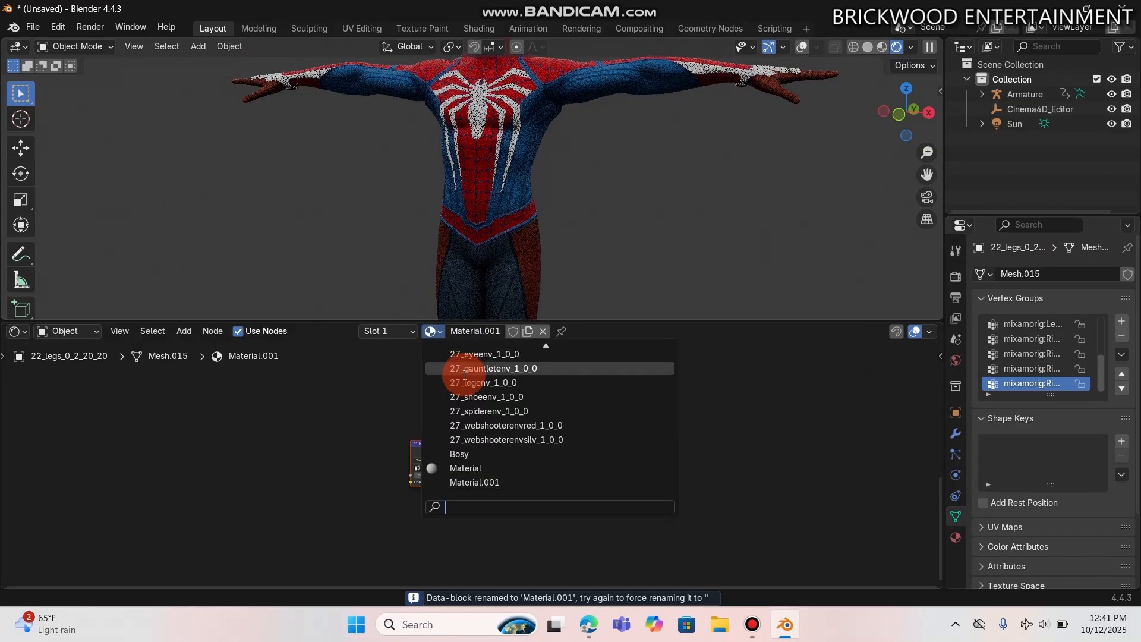
type("bo")
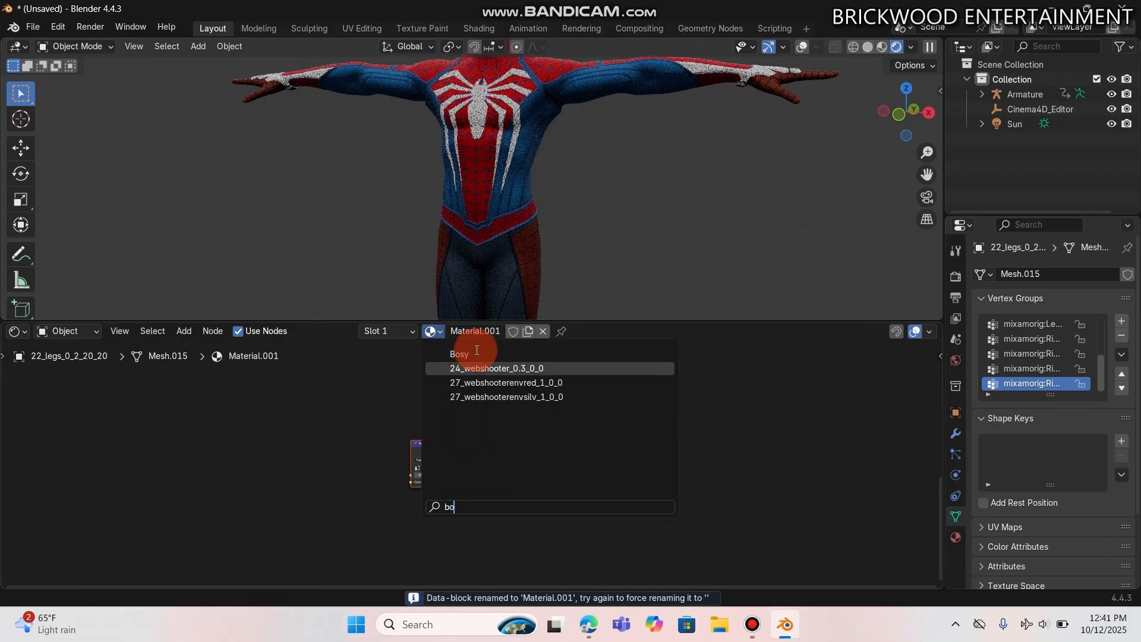
left_click(477, 353)
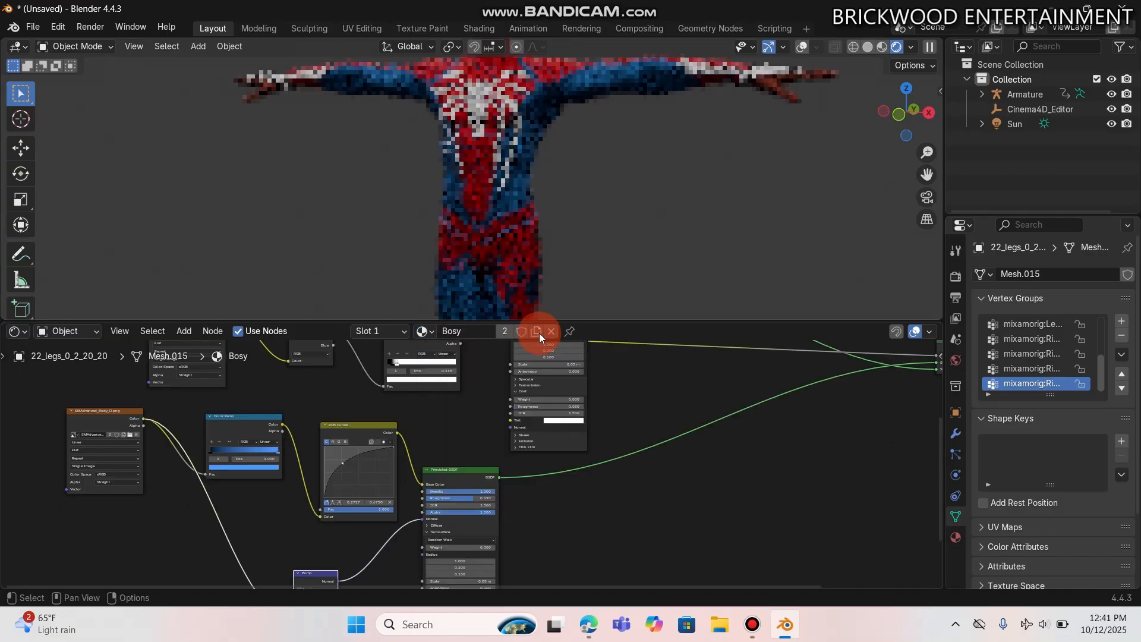
Step: Make the legs' material an independent copy and name it "Legs"
left_click(540, 333)
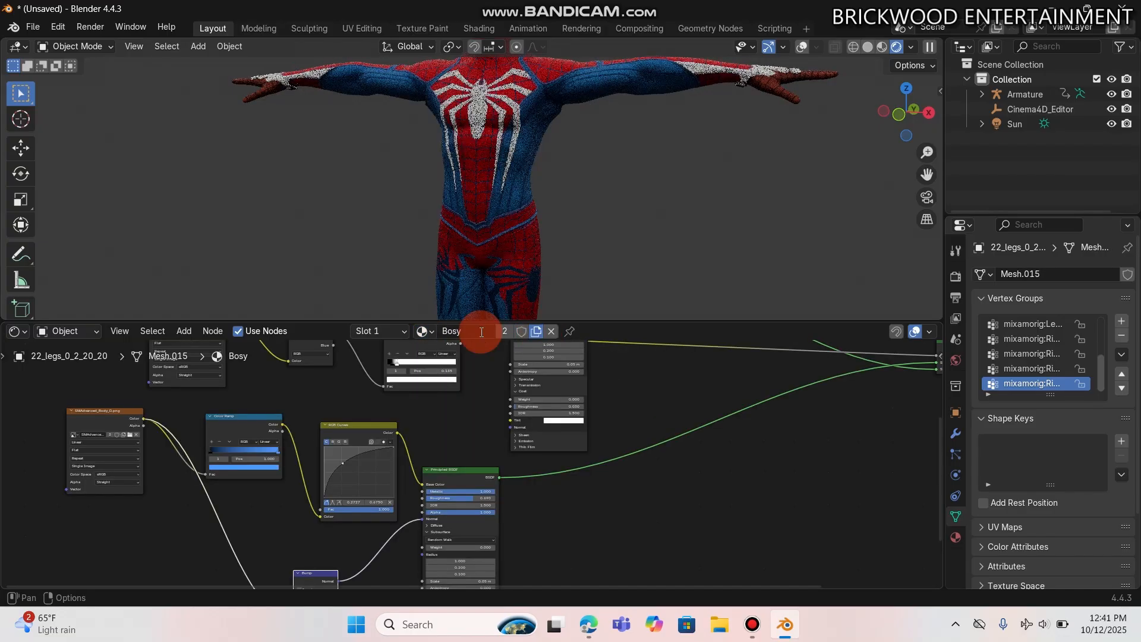
double_click(481, 332)
type("Le")
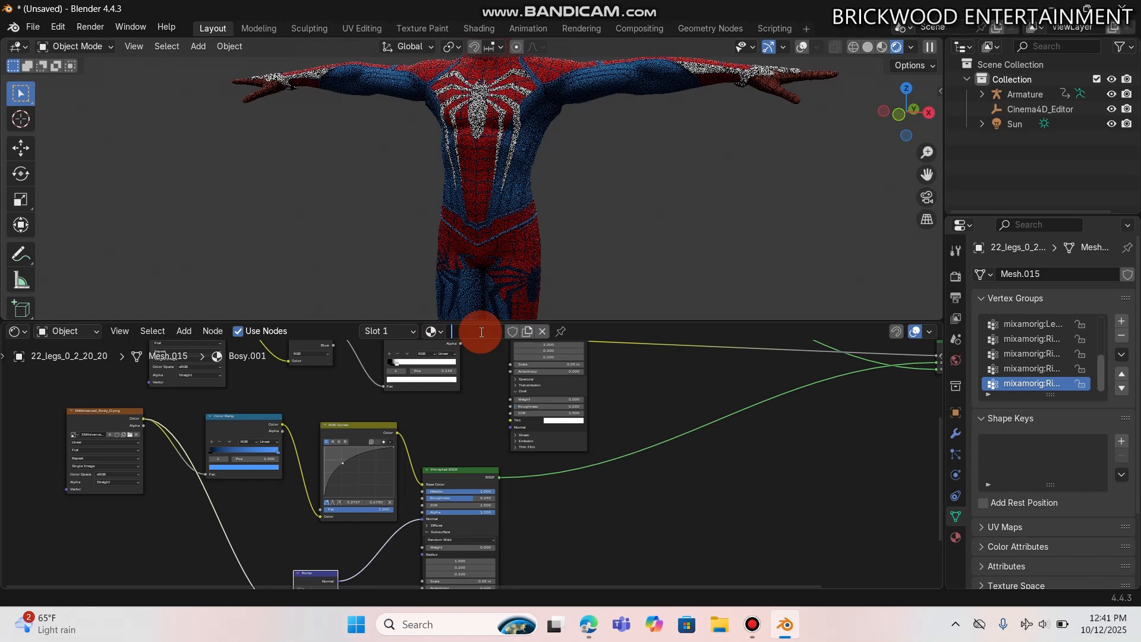
type("gs")
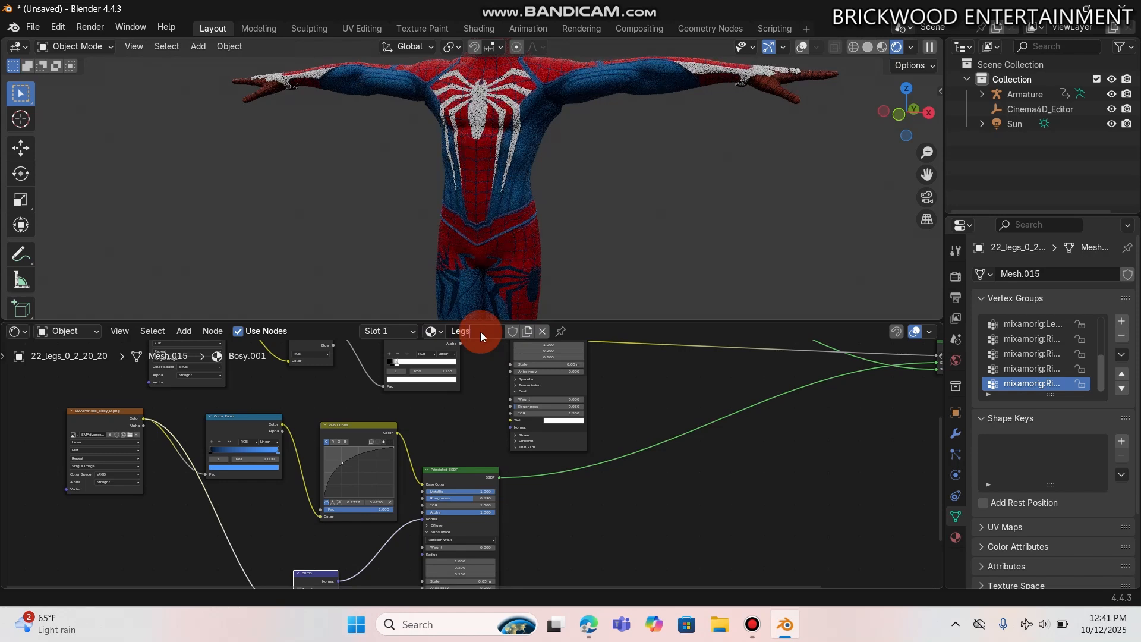
key("Return")
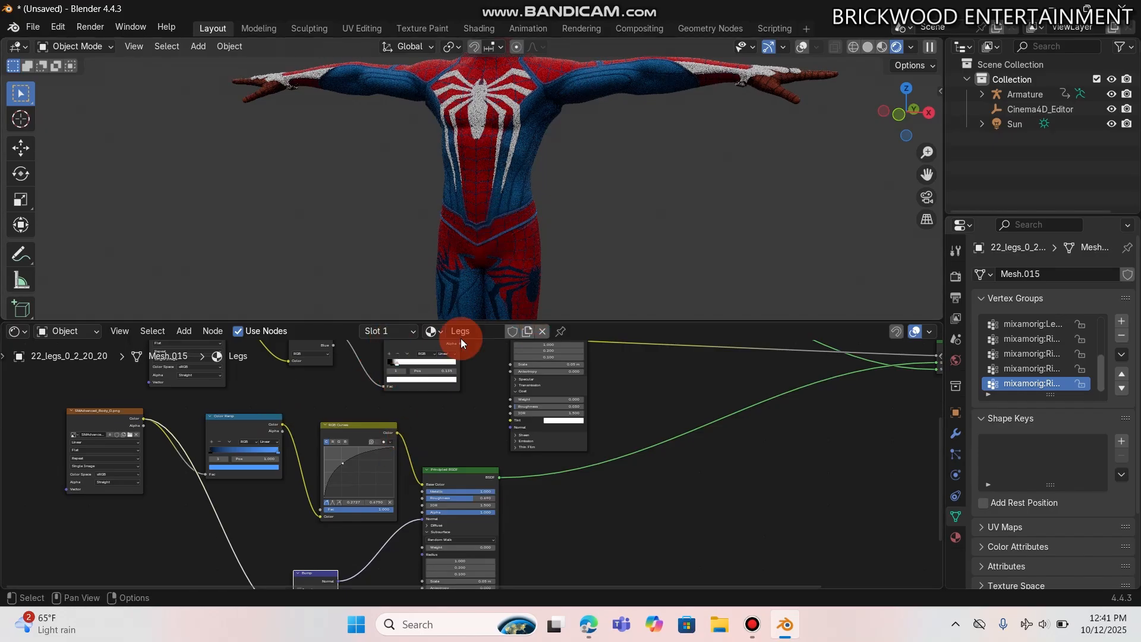
Step: Replace the image in the Legs material's blue-branch texture node with SMAdvanced_Legs_D.png
left_click(129, 436)
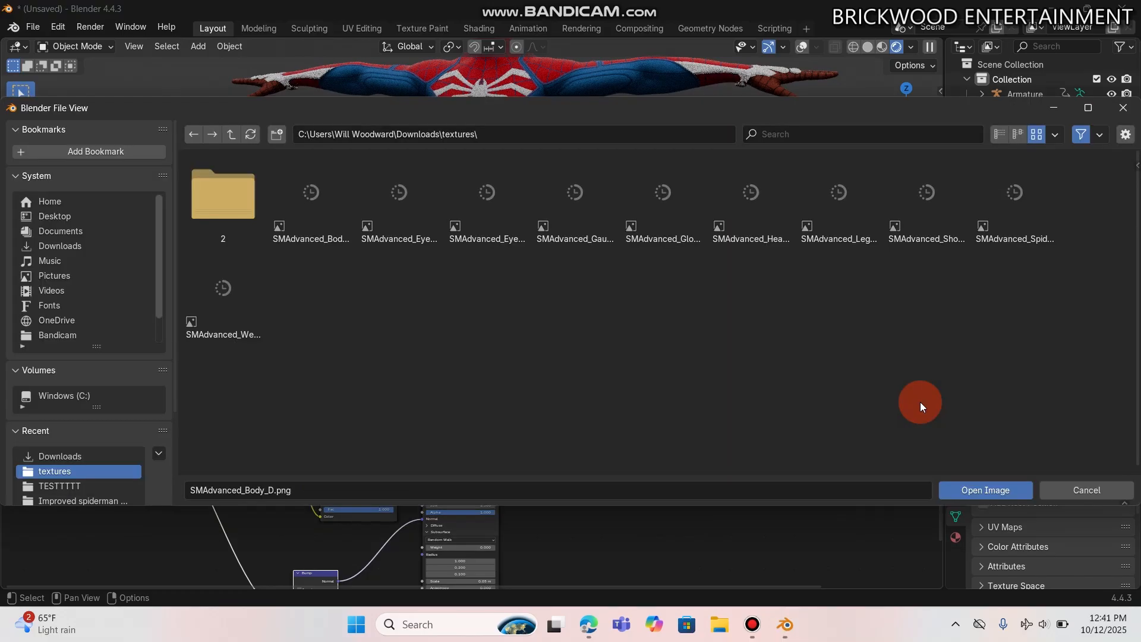
left_click(839, 199)
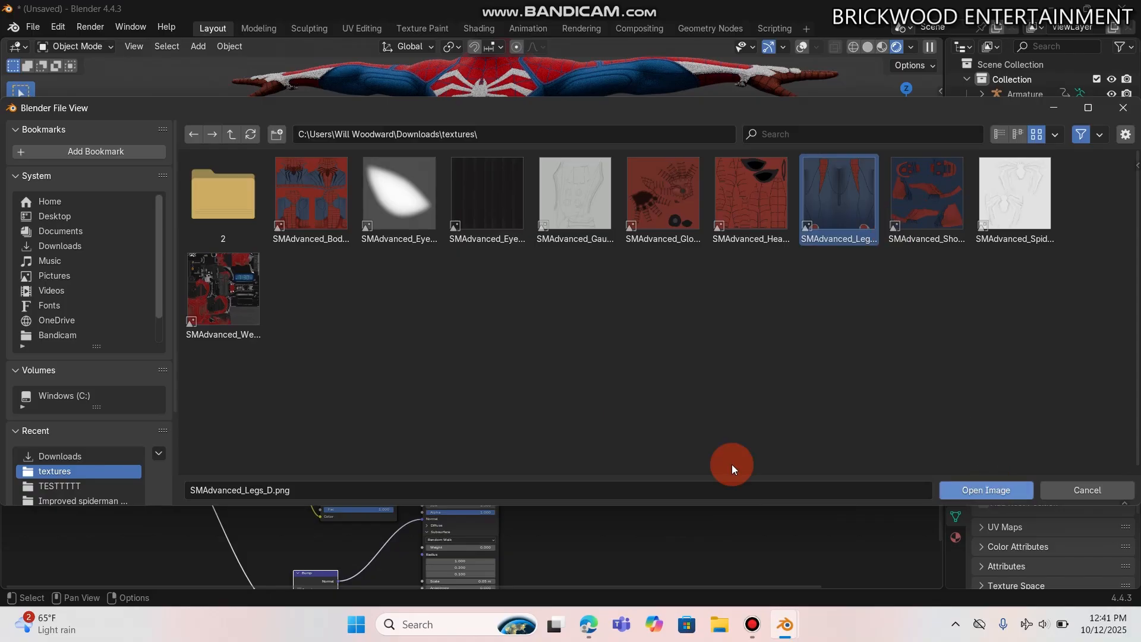
left_click(965, 489)
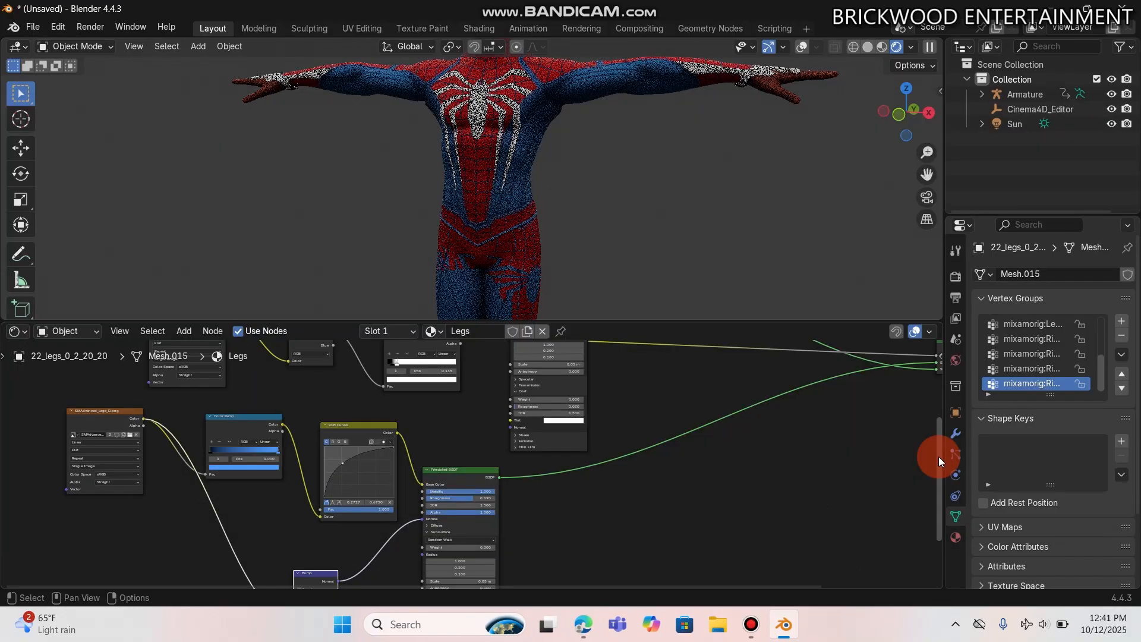
left_click_drag(939, 455, 931, 416)
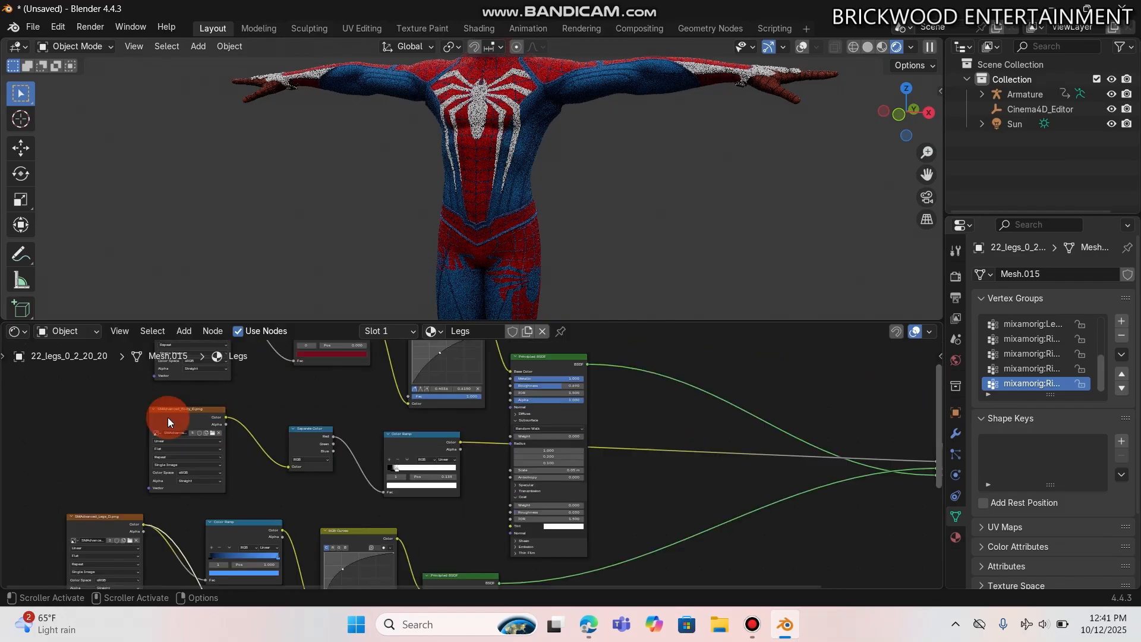
Step: Replace the image in the Legs material's mask texture node, which feeds Separate Color, with SMAdvanced_Legs_D.png
left_click(211, 441)
left_click(862, 216)
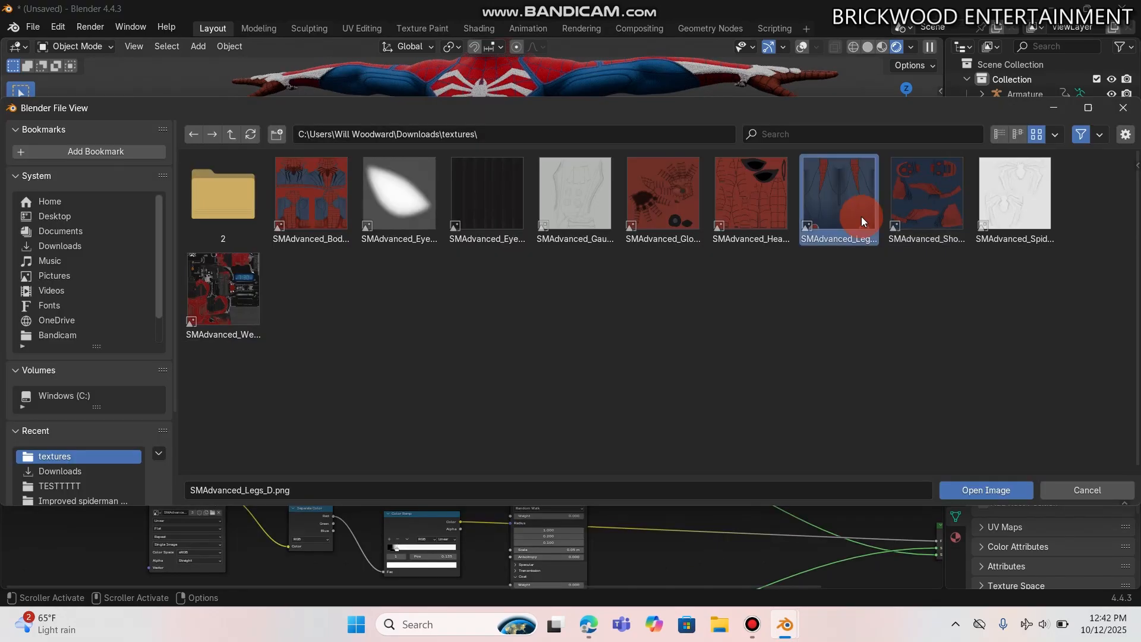
left_click(958, 488)
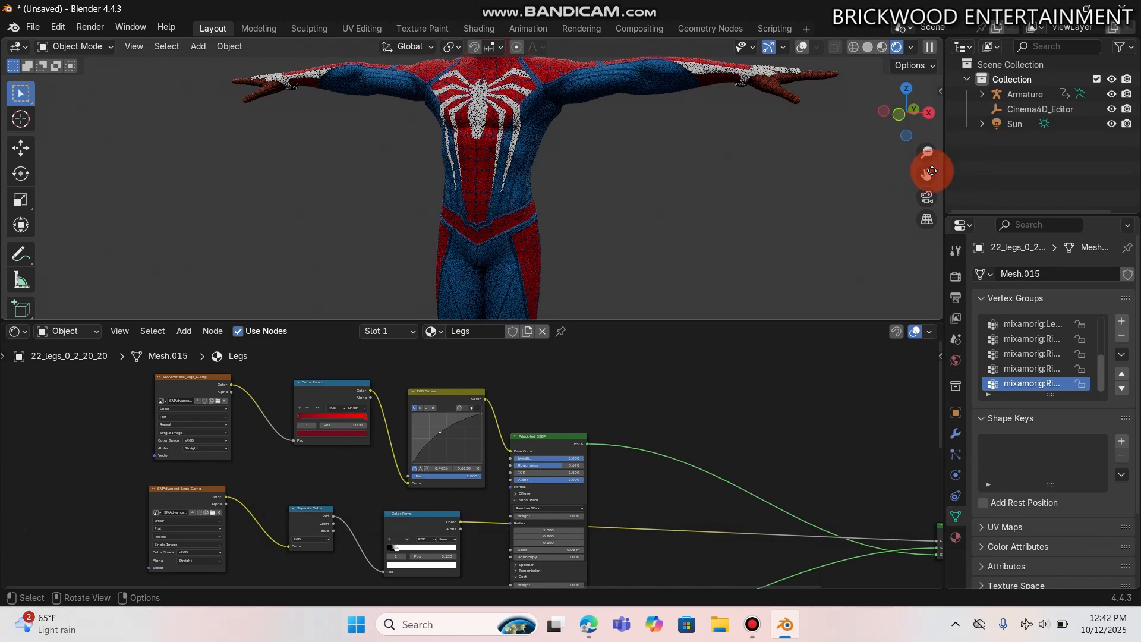
Step: Examine the character's retextured suit from several angles, checking the legs' upper part, torso, arms and head
left_click_drag(931, 171, 931, 232)
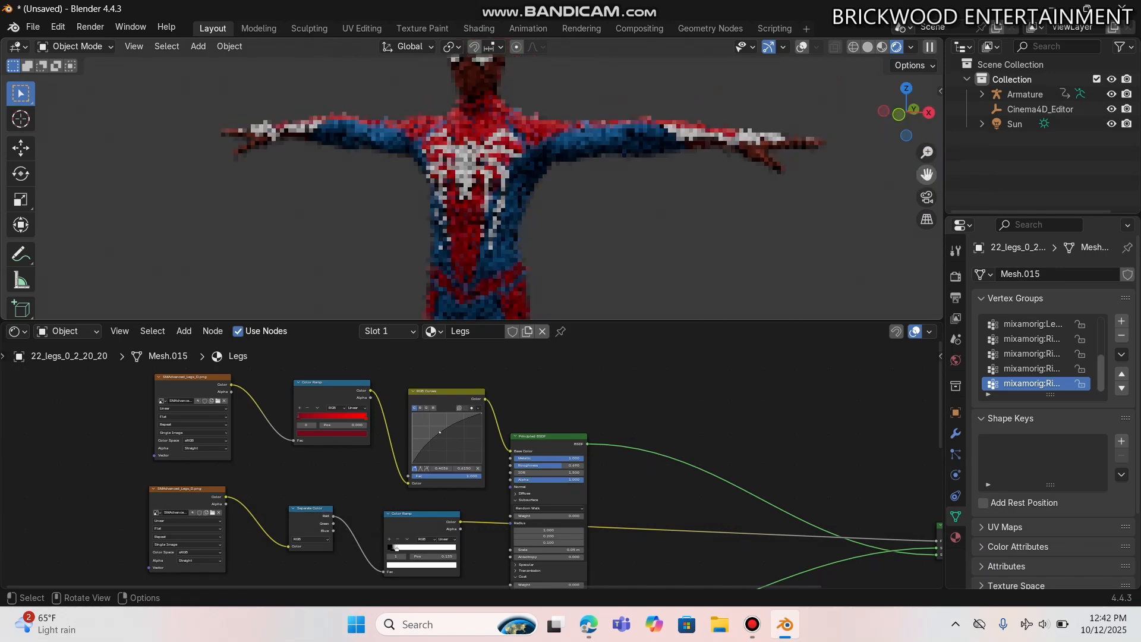
left_click_drag(892, 101, 353, 418)
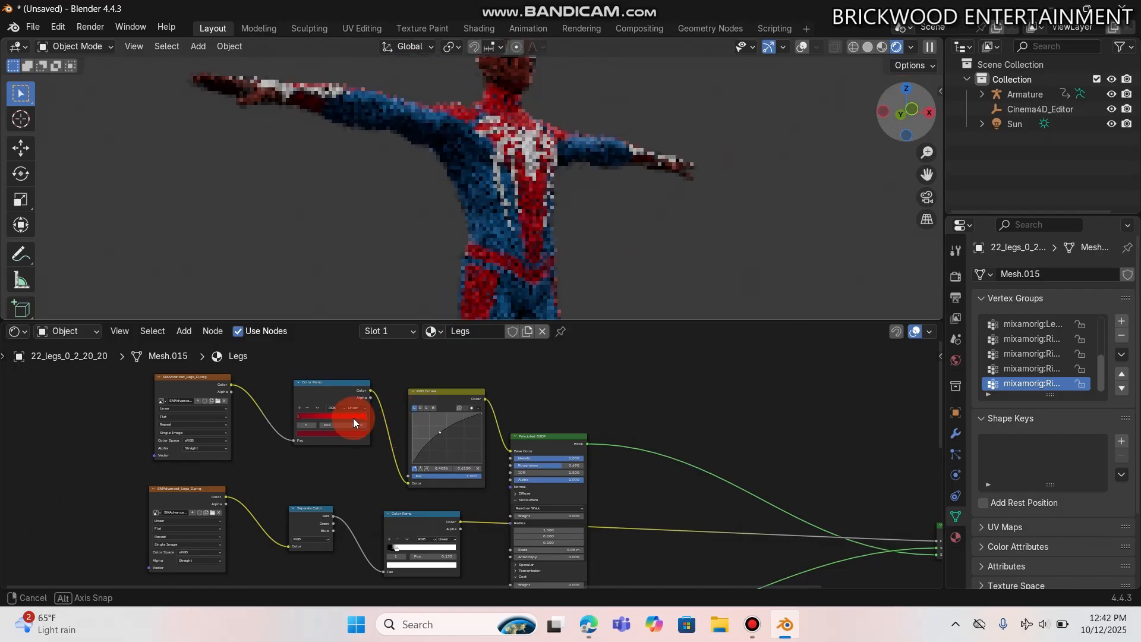
left_click_drag(354, 419, 353, 418)
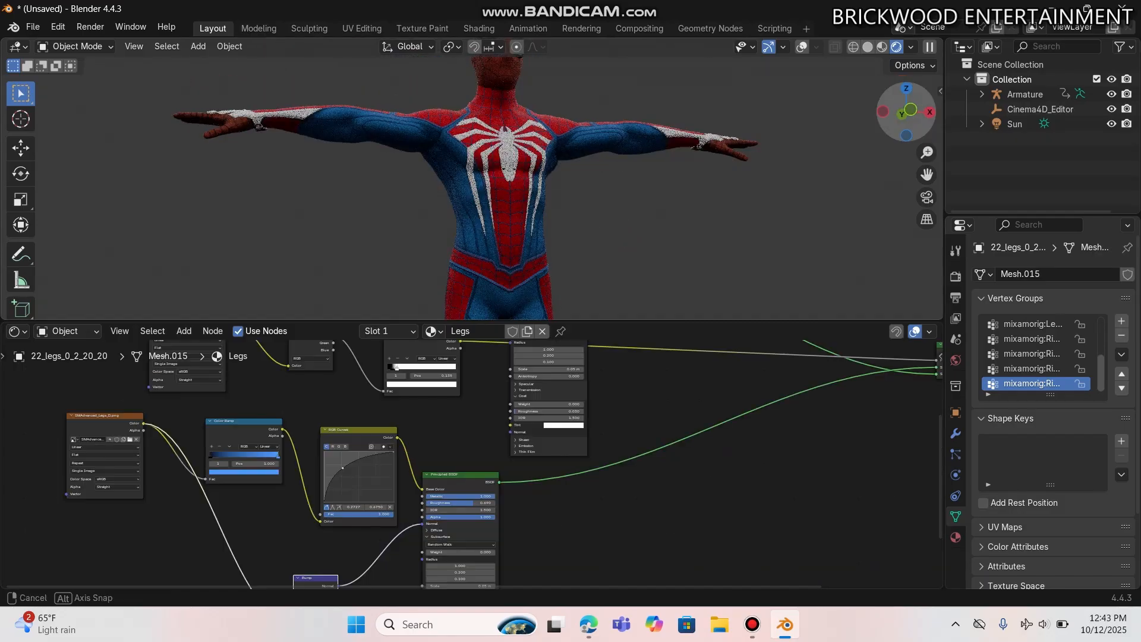
left_click_drag(887, 120, 914, 221)
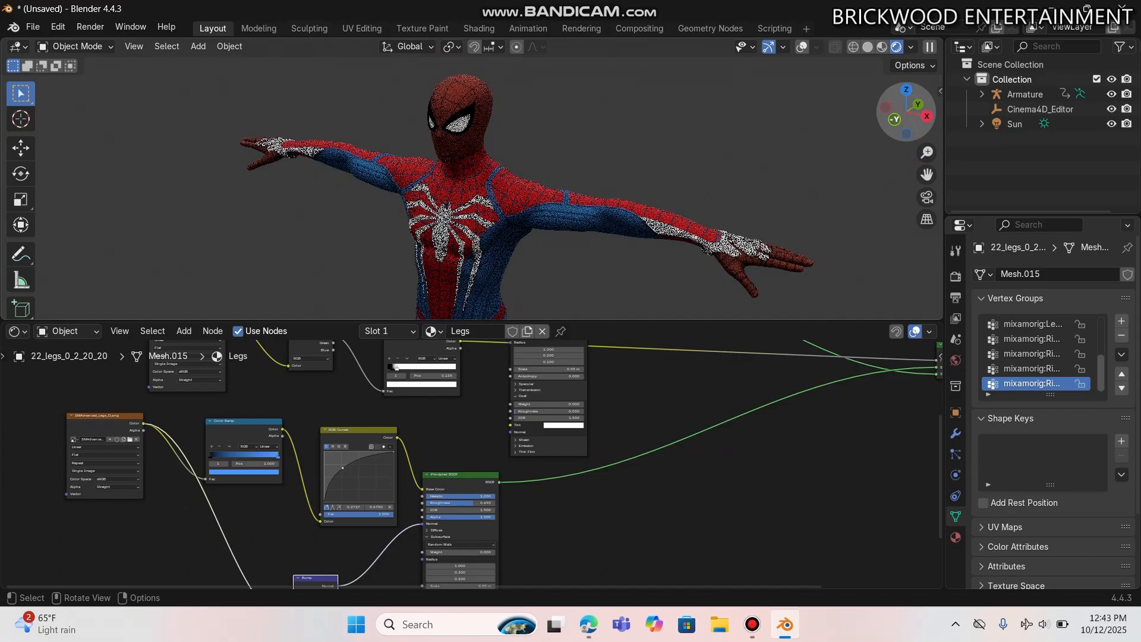
left_click_drag(906, 134, 890, 204)
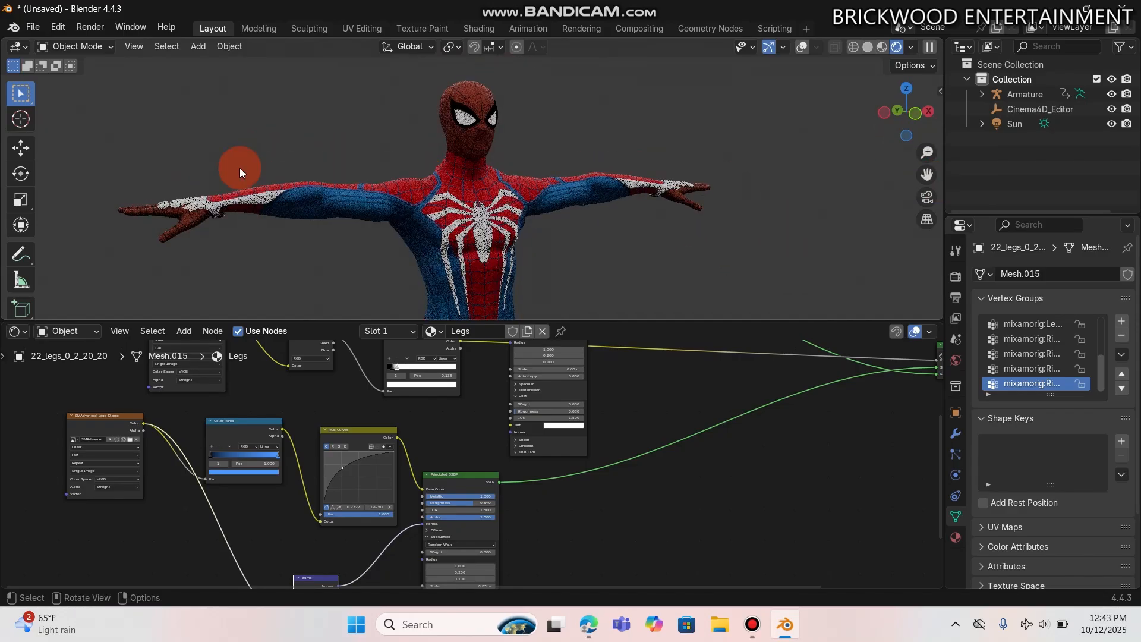
left_click_drag(894, 119, 723, 202)
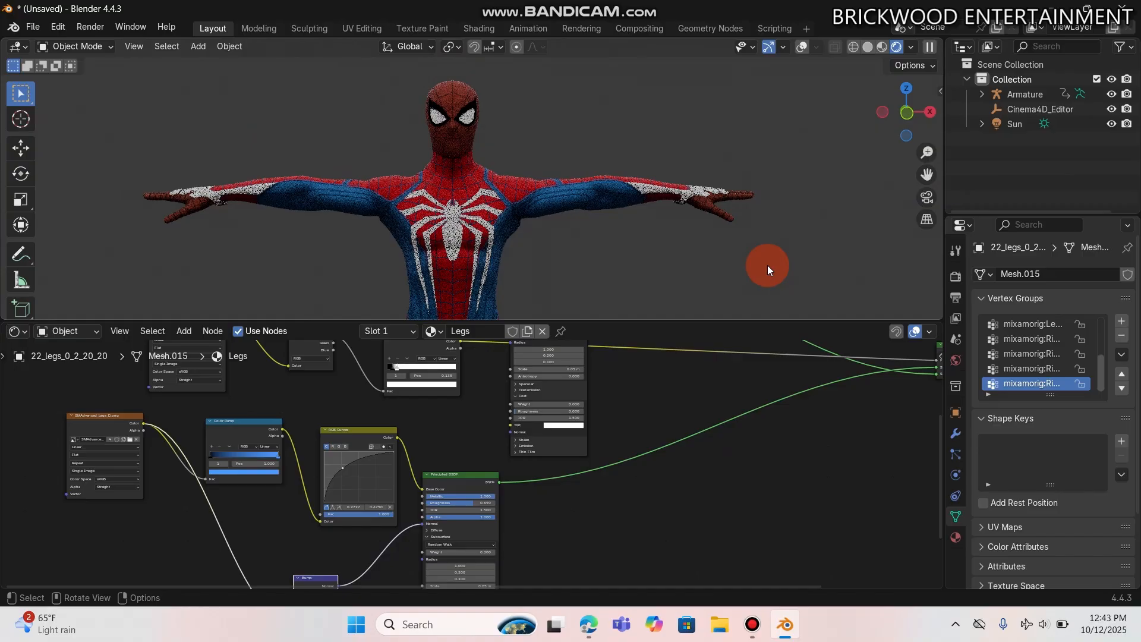